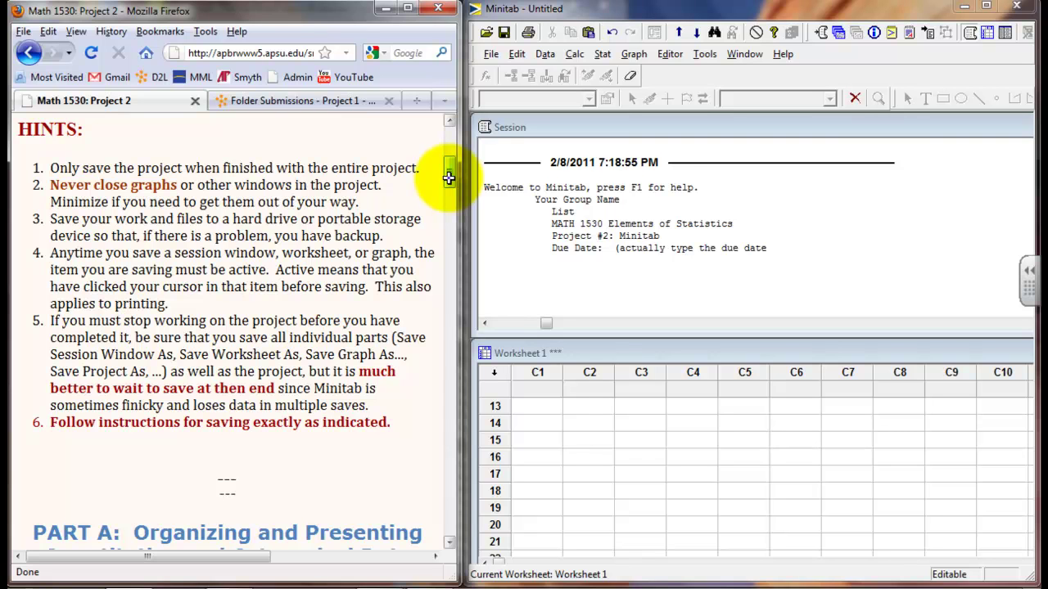
Step: Switch to the Minitab session and display the File menu's Save Project As command
click(643, 10)
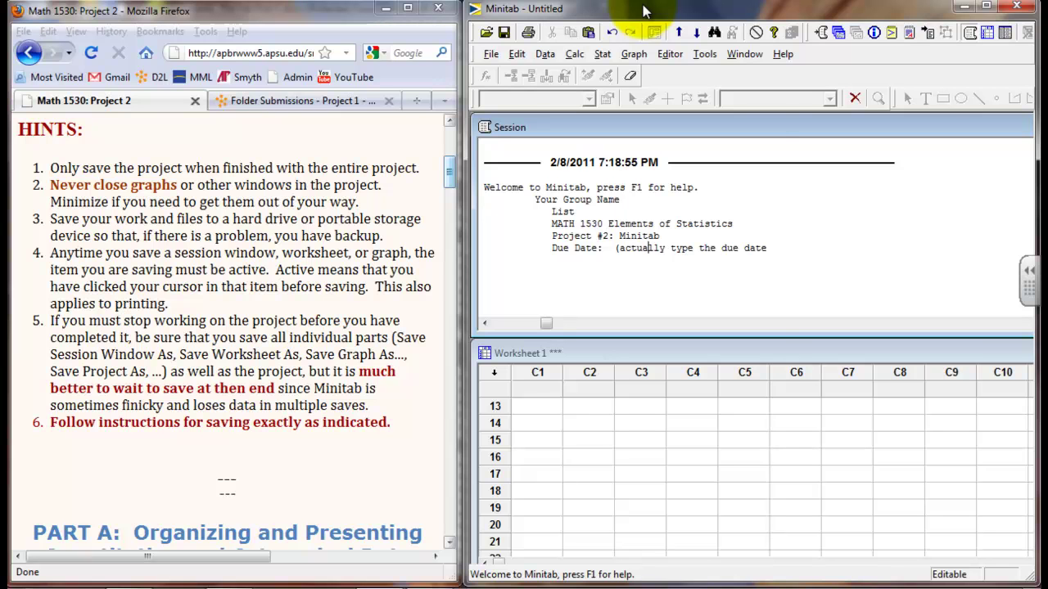
click(489, 54)
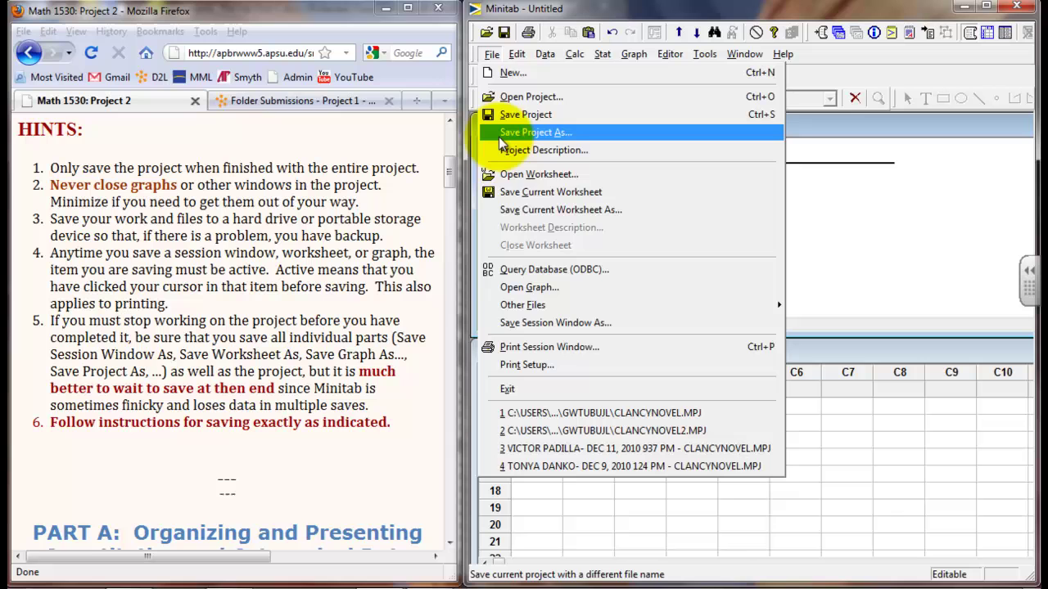
Step: Close the File menu without choosing any command
click(492, 54)
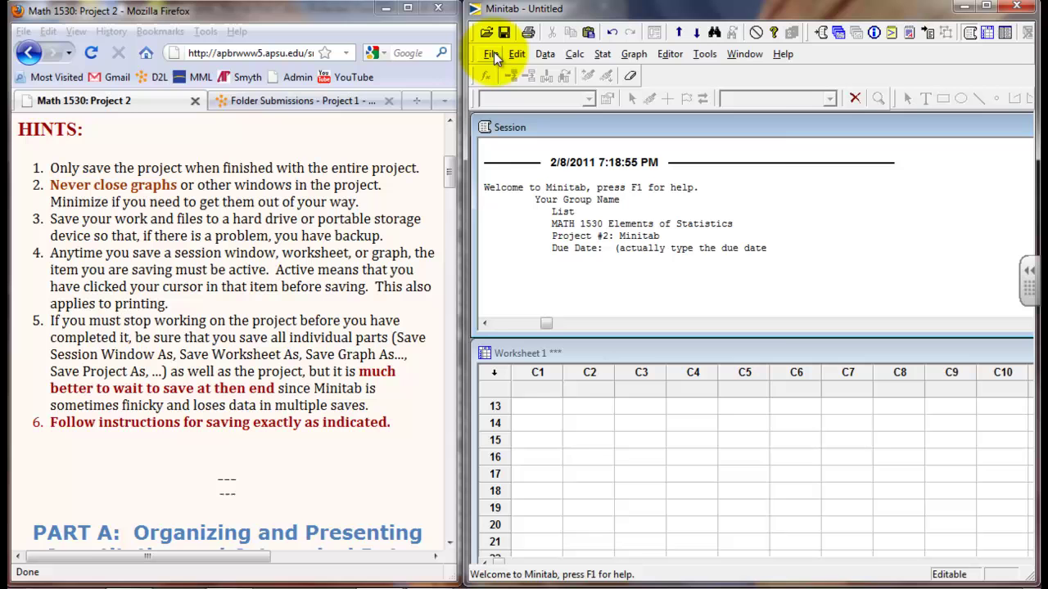
click(490, 52)
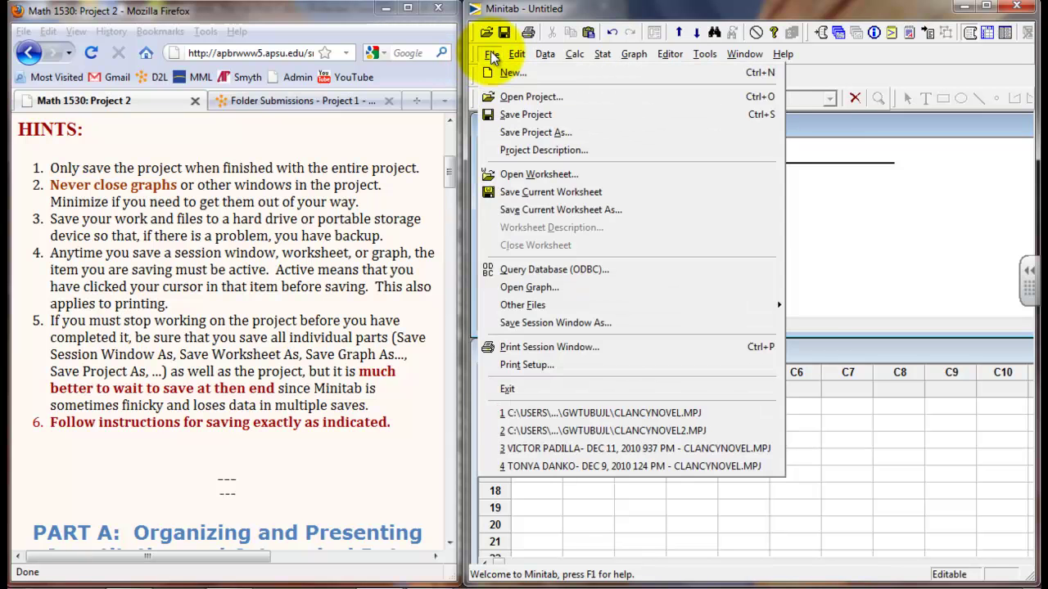
click(491, 51)
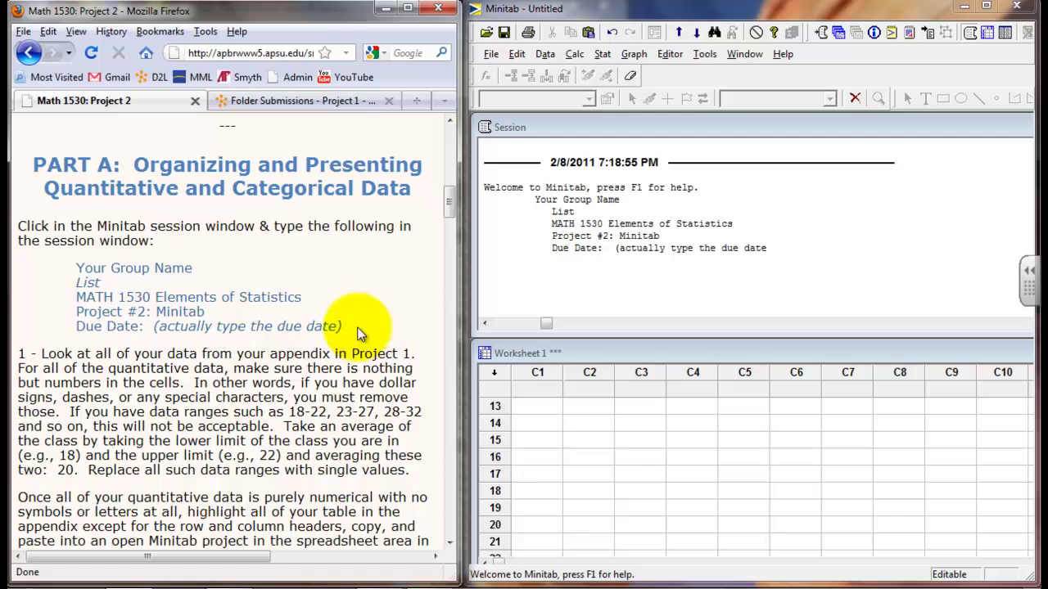
Step: Replace the session header with the Part A header lines copied from the assignment instructions
drag(344, 327, 12, 260)
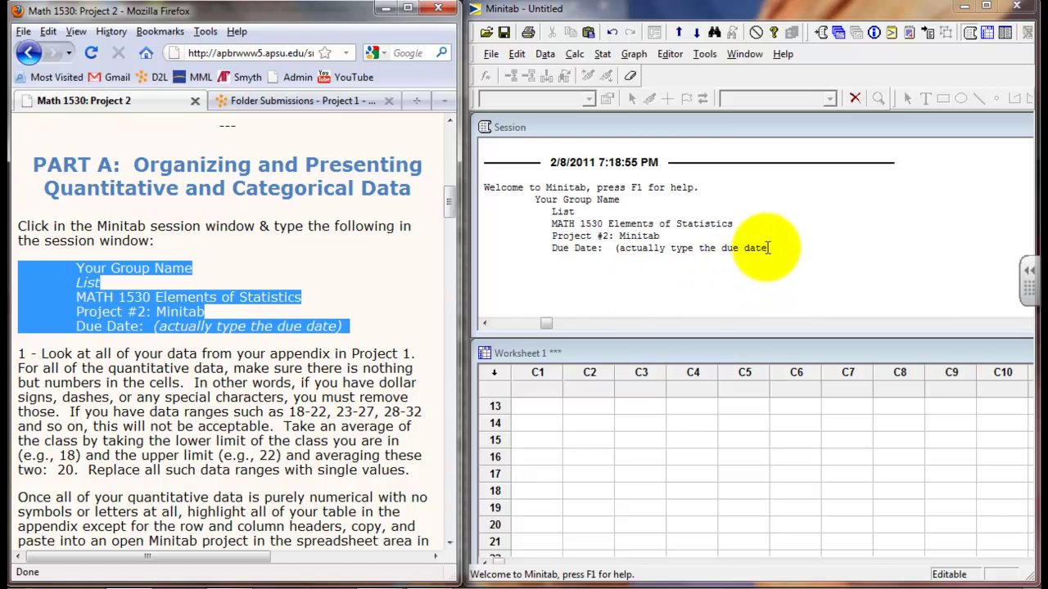
mouse_move(766, 248)
mouse_down()
mouse_move(500, 227)
mouse_move(477, 196)
mouse_up()
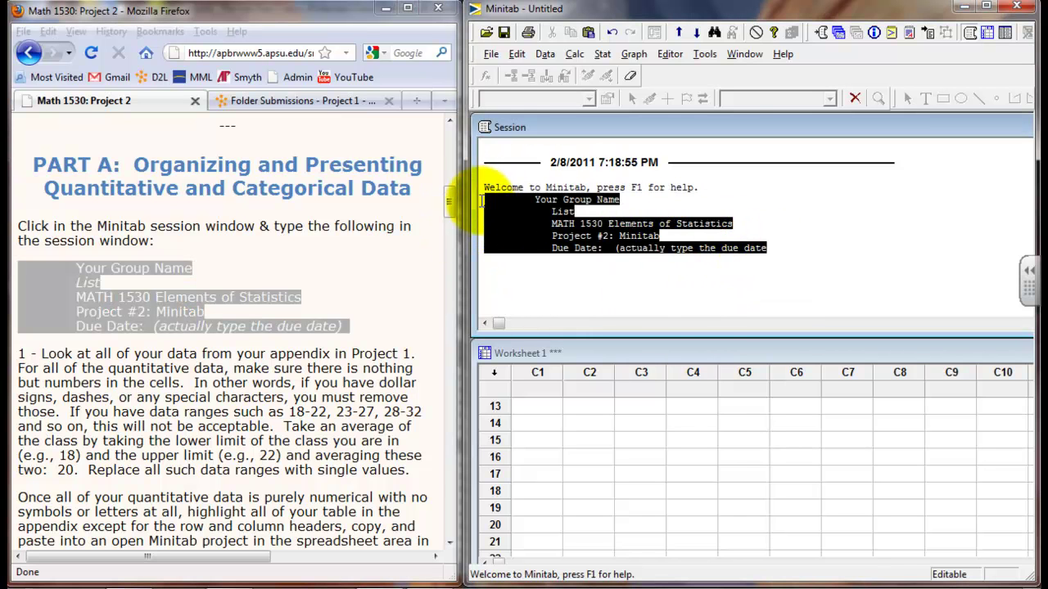
click(478, 197)
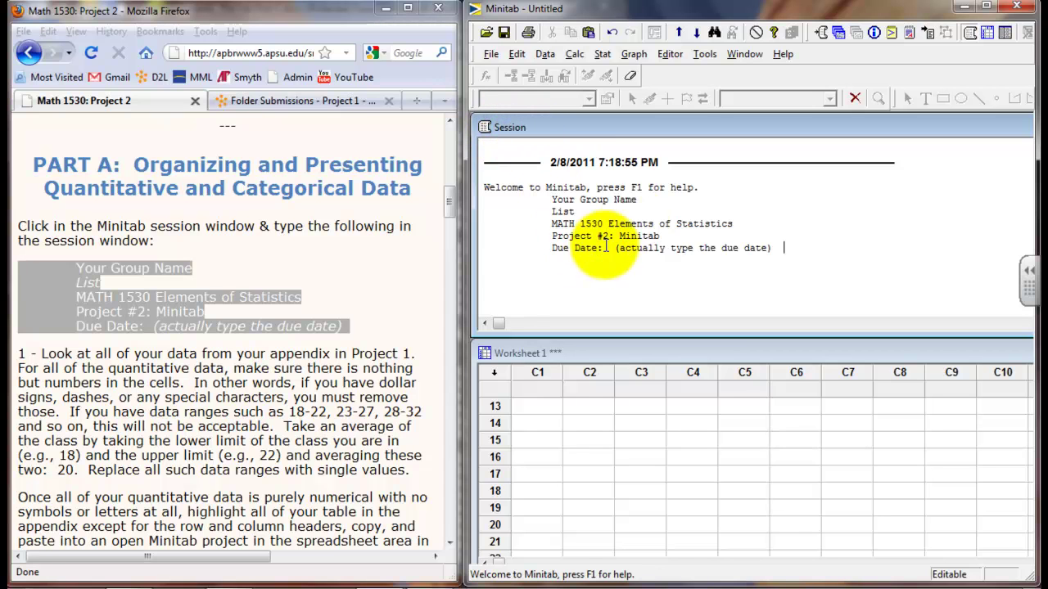
mouse_move(637, 199)
mouse_down()
mouse_move(549, 202)
mouse_move(552, 211)
mouse_up()
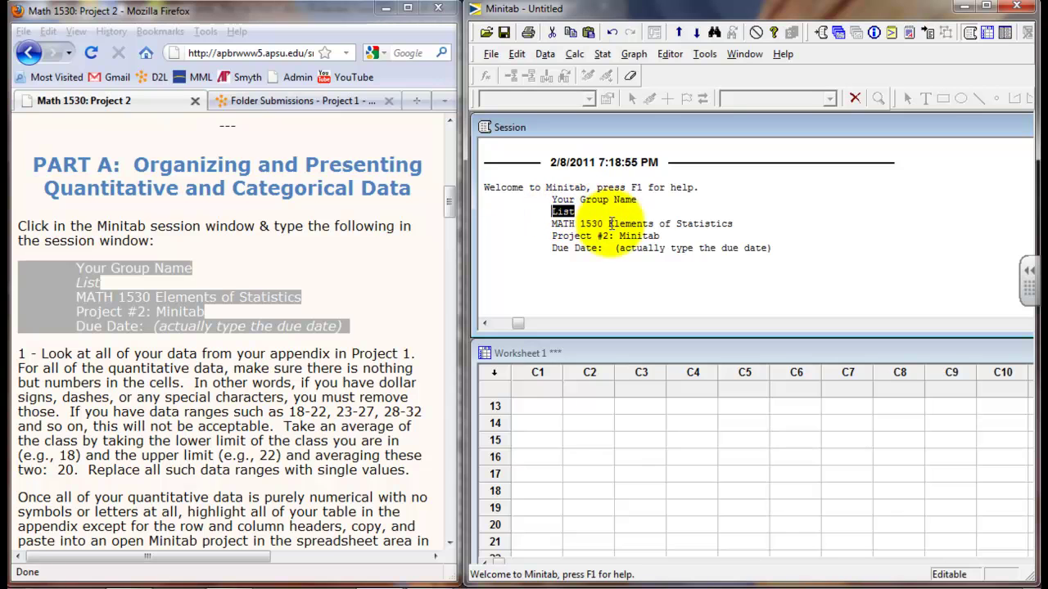
drag(768, 248, 607, 248)
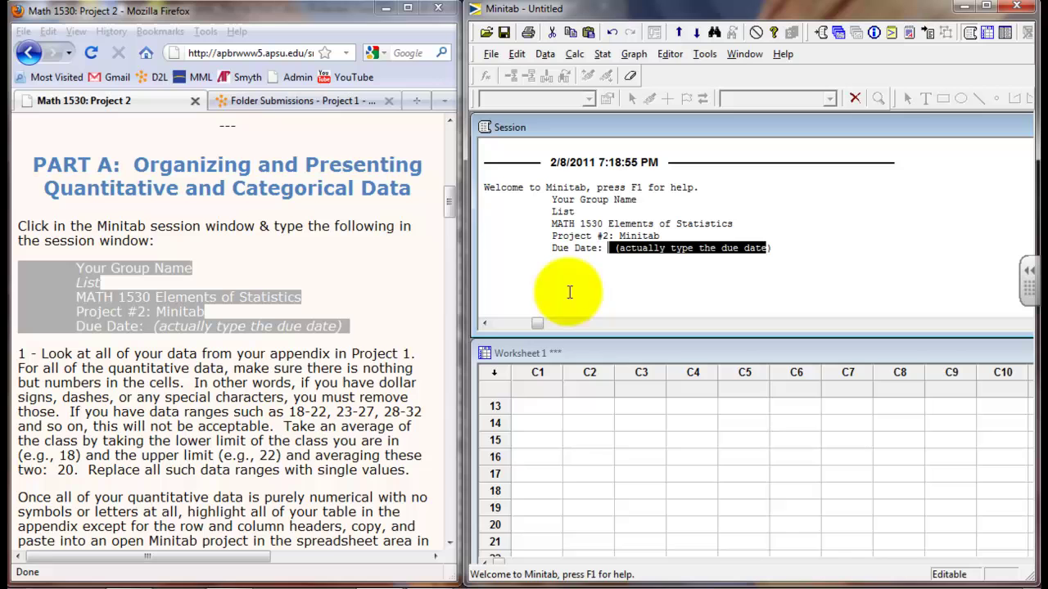
click(542, 408)
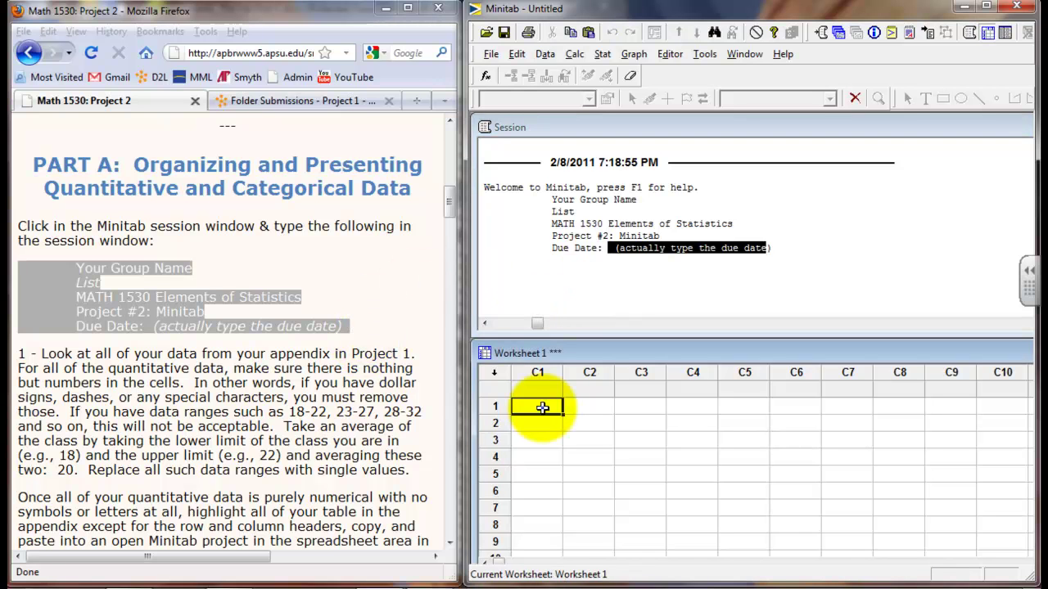
Step: In Word, select the age-through-retirement columns for survey respondents 1–40
click(425, 588)
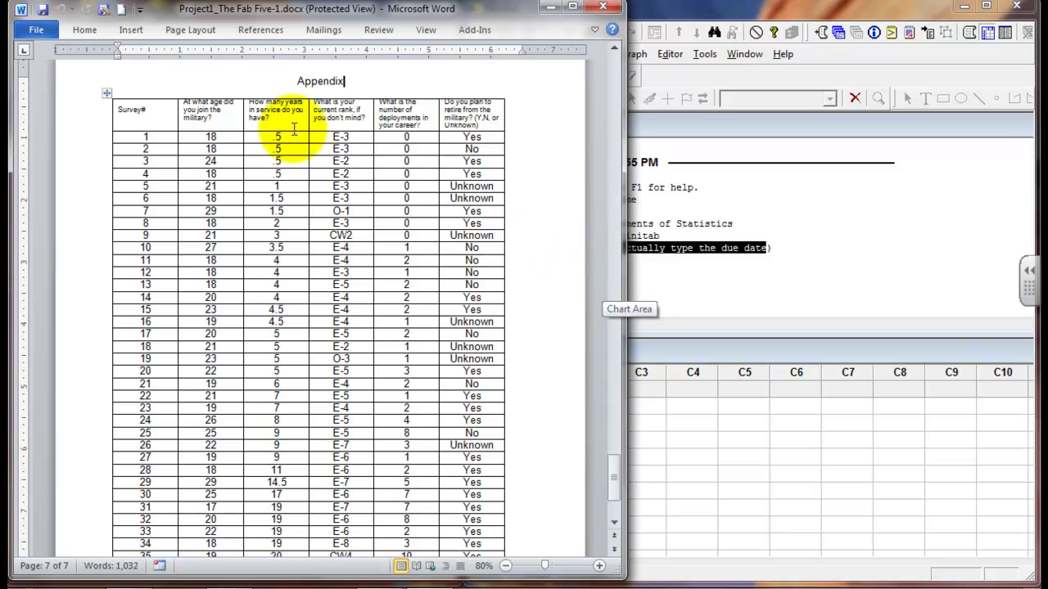
mouse_move(339, 108)
mouse_down()
mouse_move(352, 322)
mouse_move(383, 446)
mouse_up()
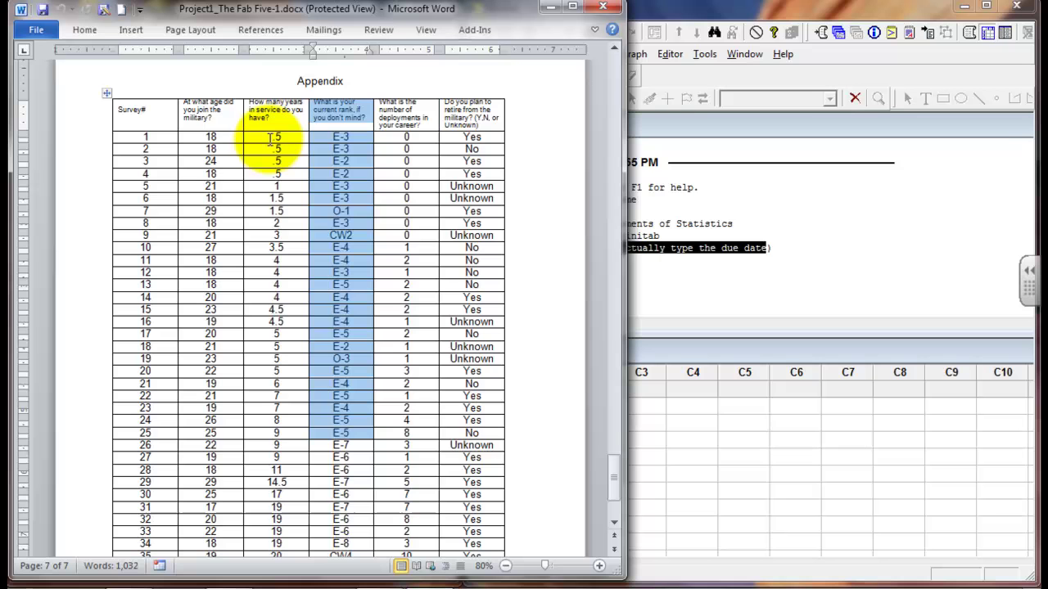
drag(219, 127, 505, 566)
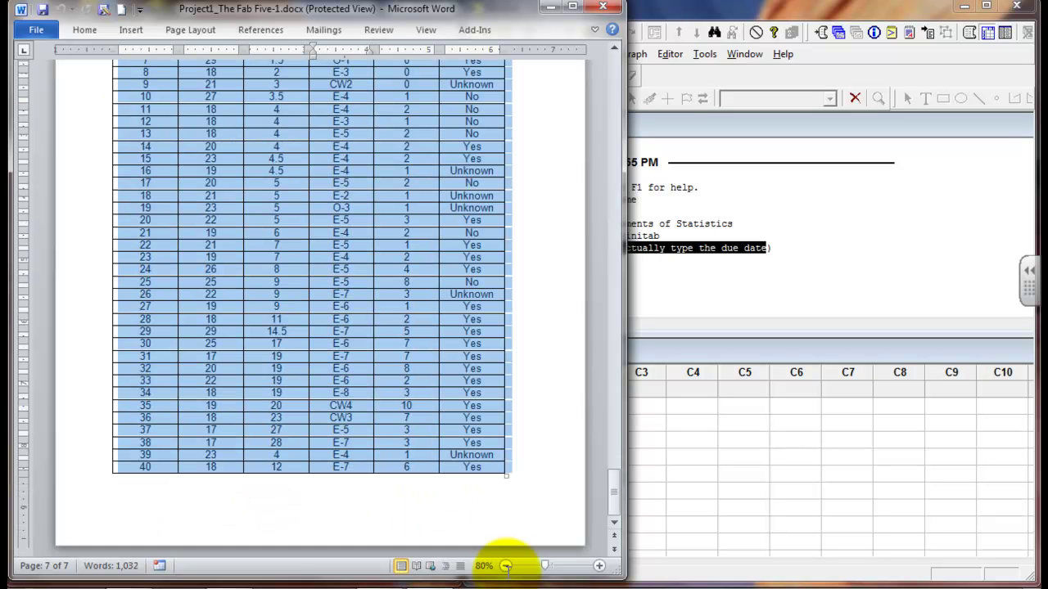
scroll(504, 561, up, 1)
scroll(500, 553, up, 1)
scroll(487, 537, up, 2)
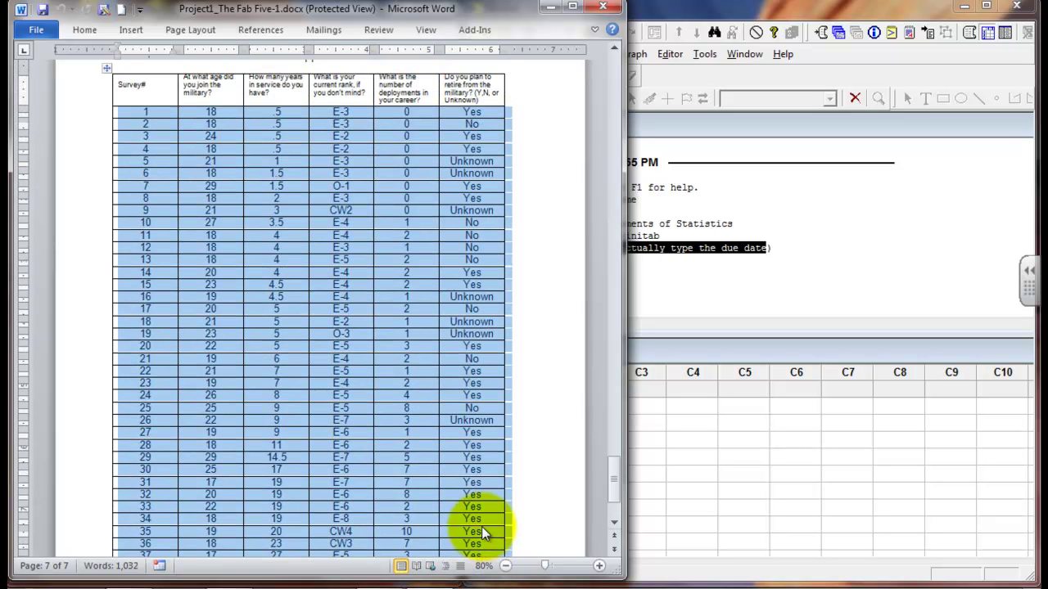
click(204, 111)
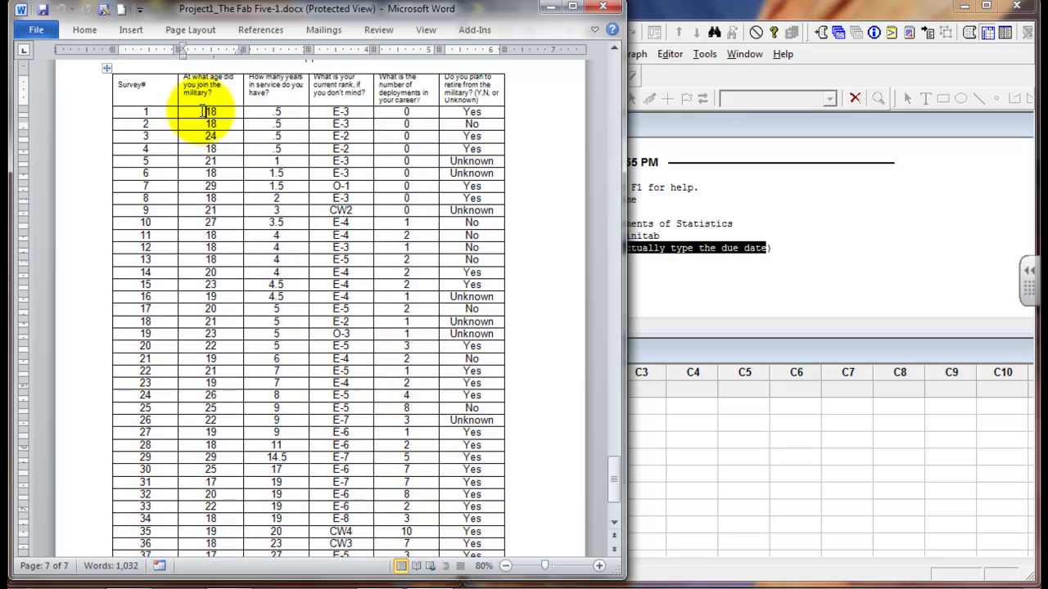
mouse_move(192, 111)
mouse_down()
mouse_move(525, 320)
mouse_move(519, 559)
mouse_up()
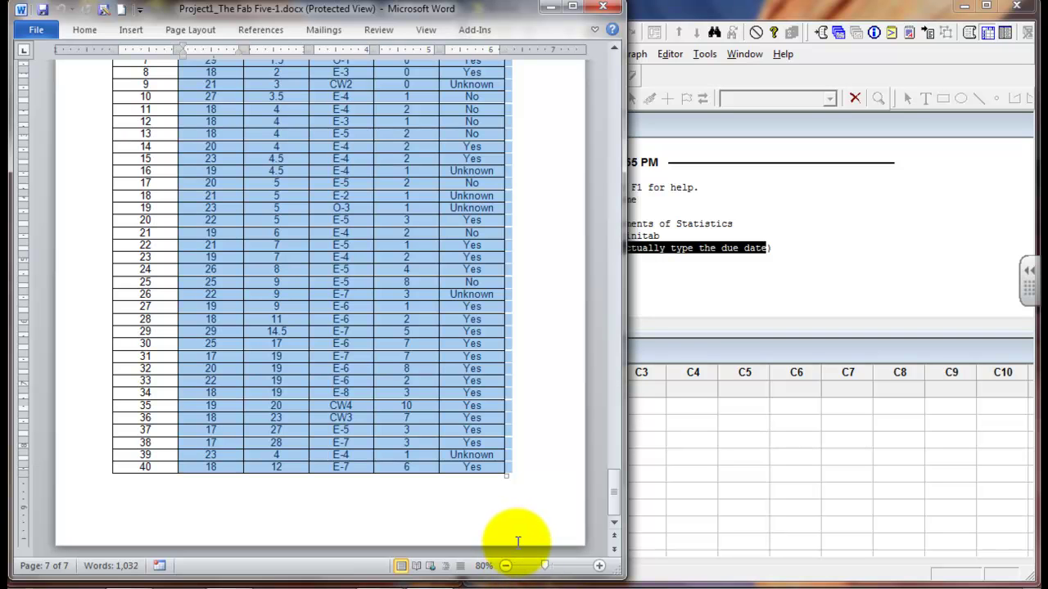
scroll(514, 526, up, 3)
scroll(514, 526, up, 2)
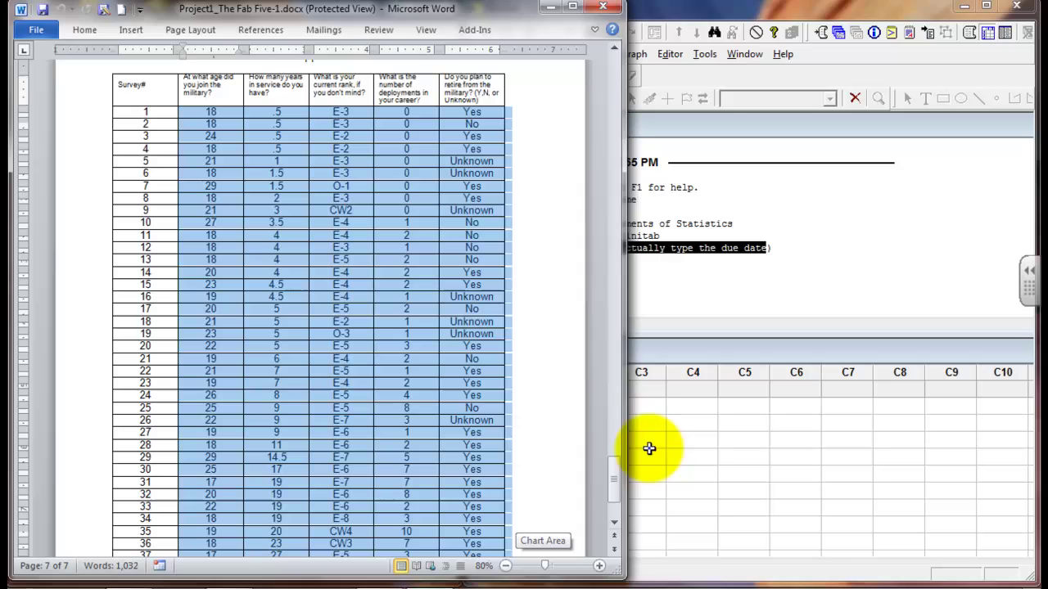
Step: Paste the survey data into the worksheet at C1, leaving C3 and C5 as text columns
click(639, 406)
click(535, 406)
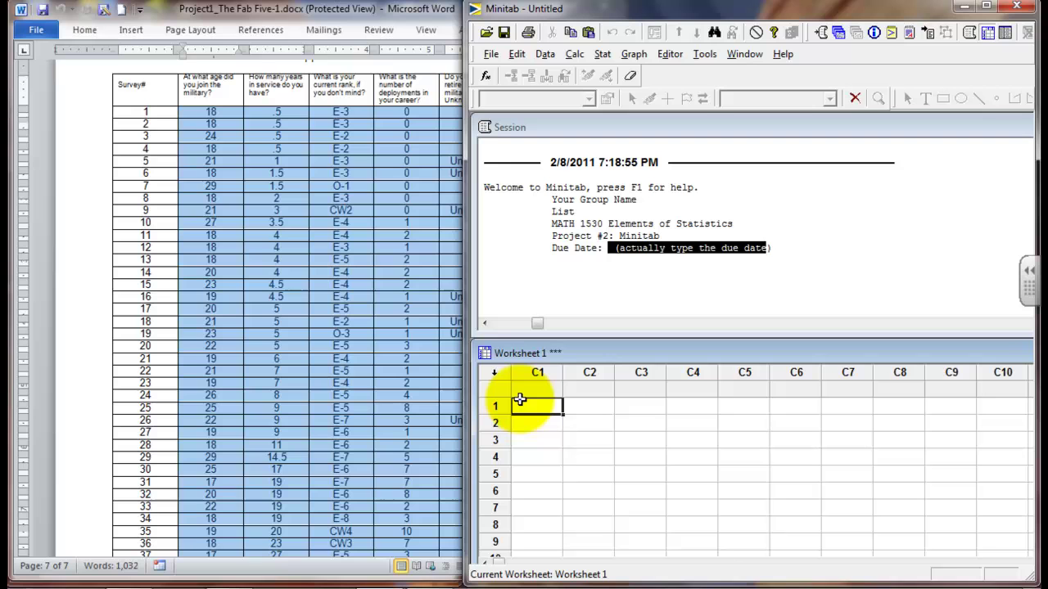
key(ctrl+v)
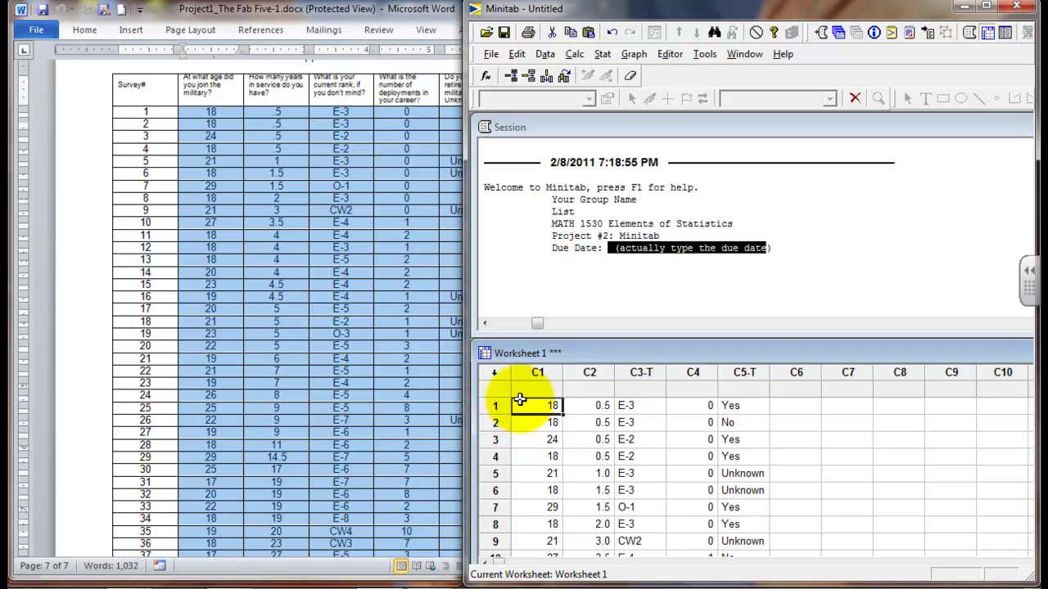
click(638, 370)
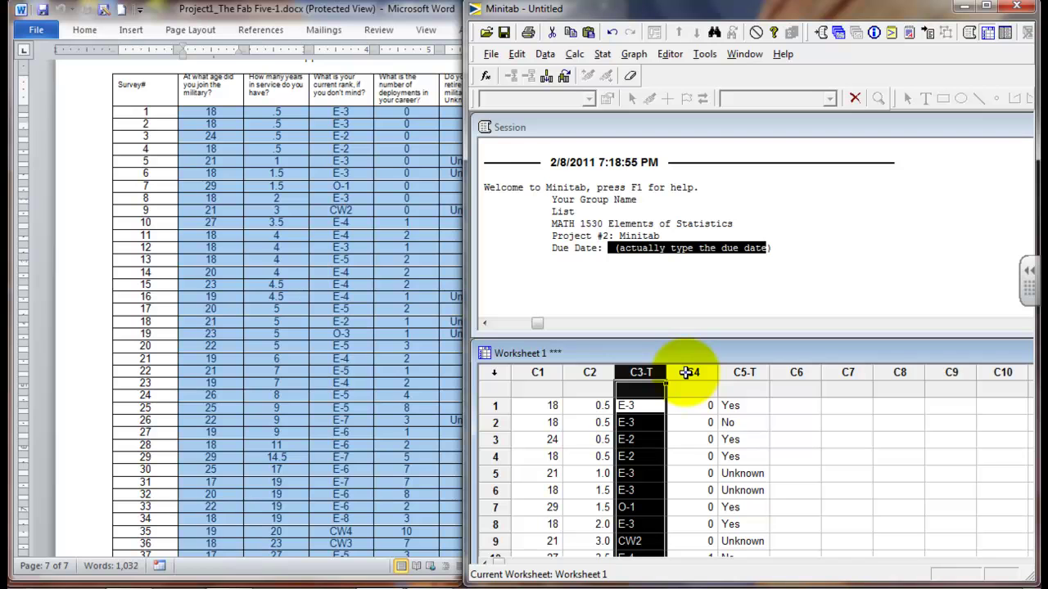
click(743, 372)
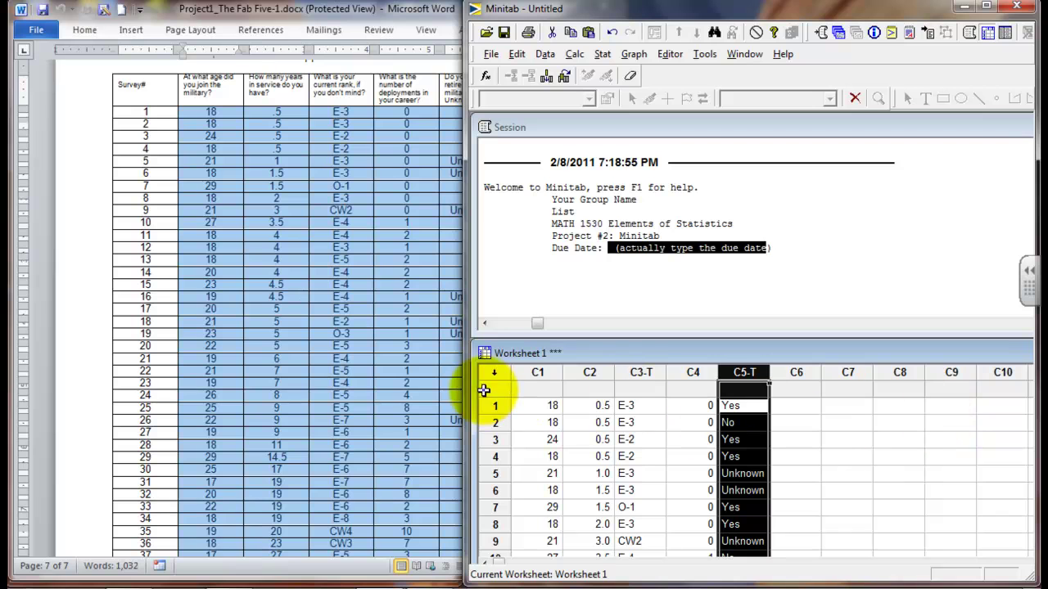
Step: Name column C1 'Age Military'
click(546, 390)
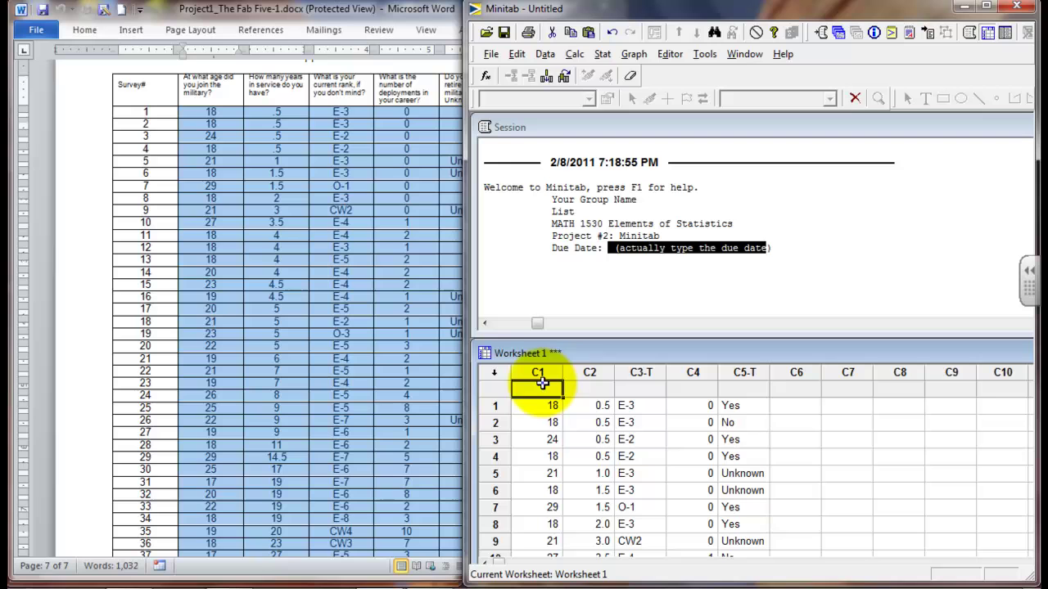
text(Ag)
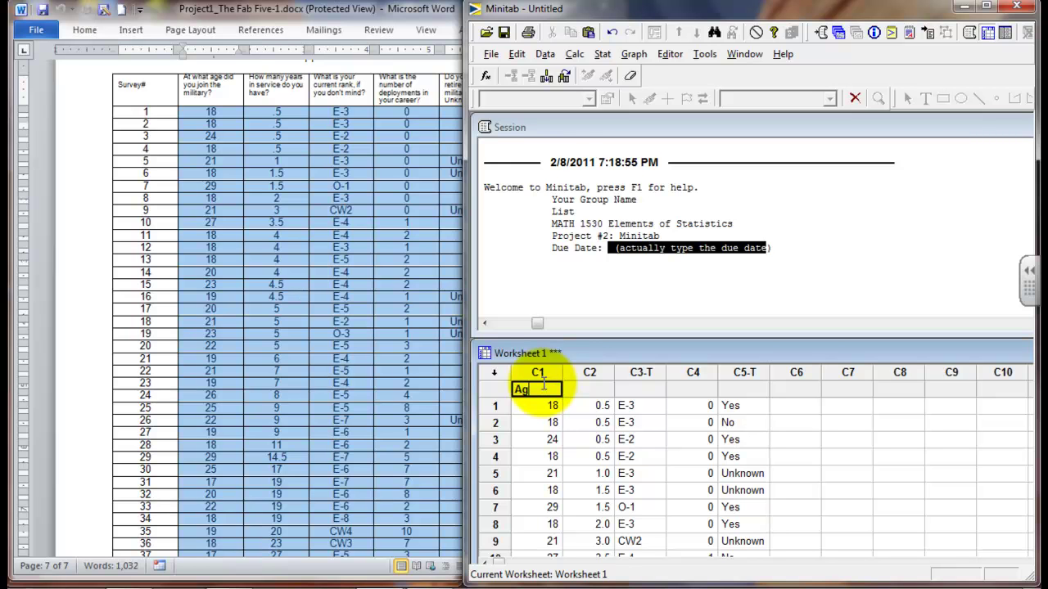
text(e)
click(588, 389)
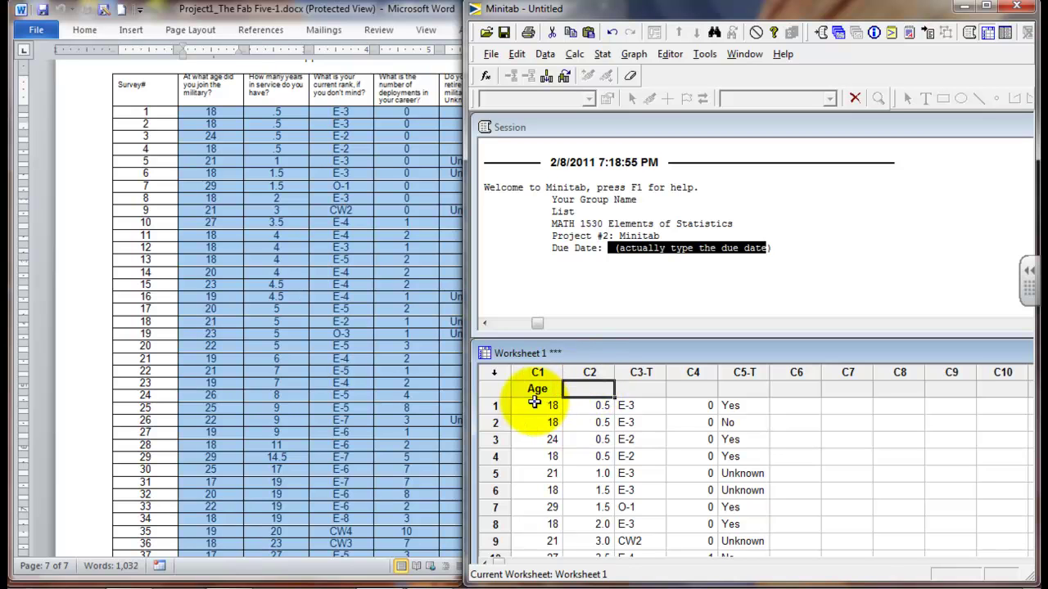
click(547, 390)
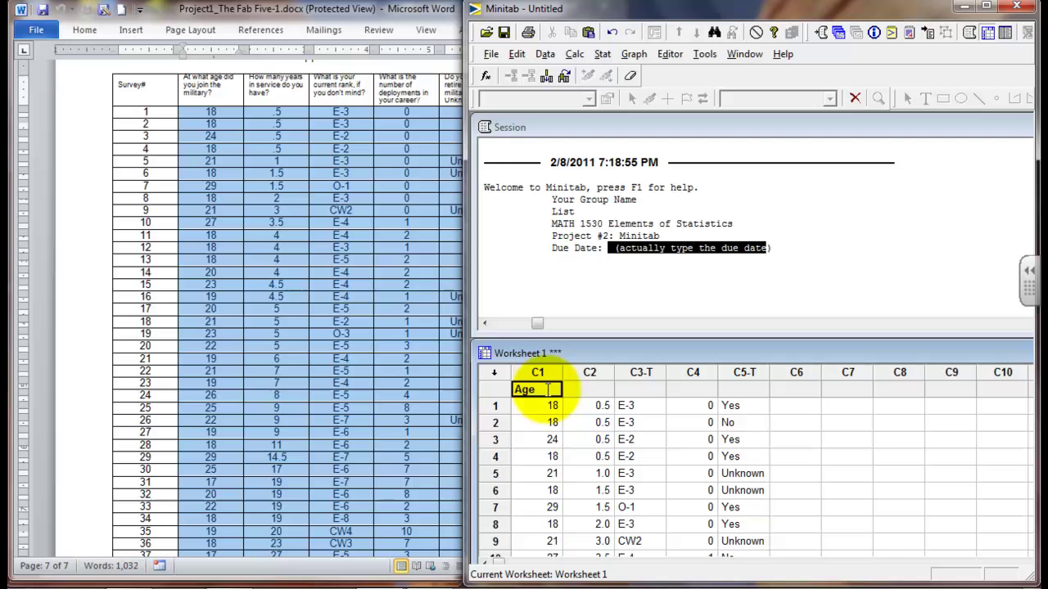
key(Right)
text(M)
text(ilita)
text(ry)
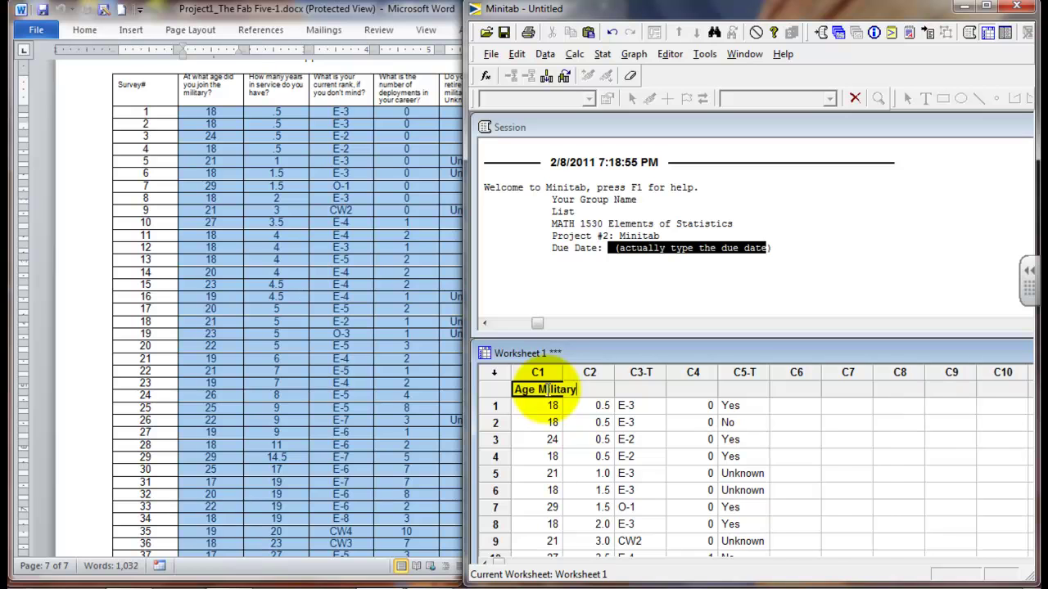
key(Tab)
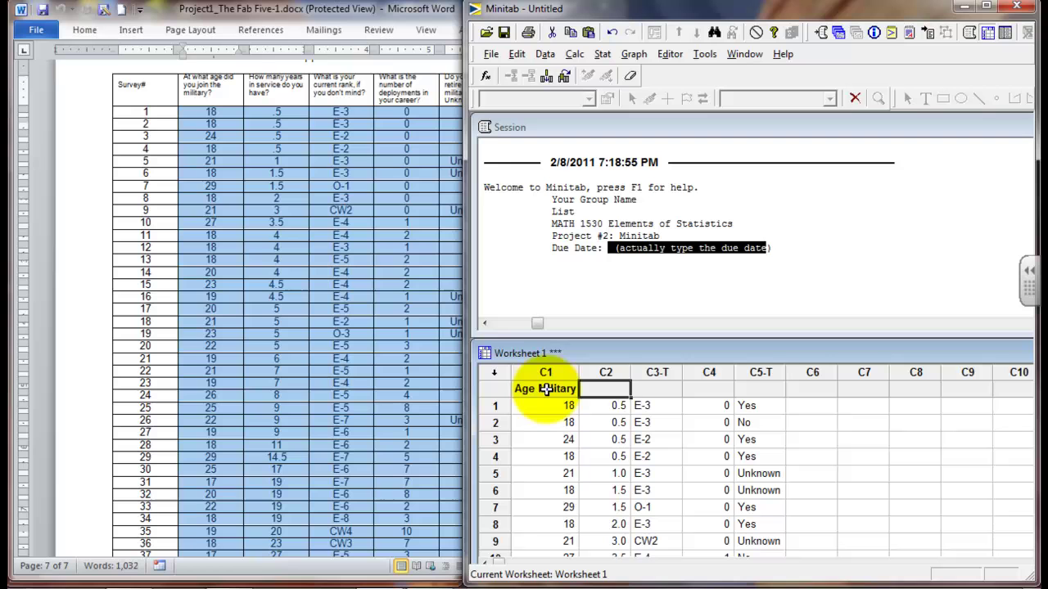
Step: Name columns C2–C5 Years Servide, Rank, No of Deployments and Retire Military?
text(Years)
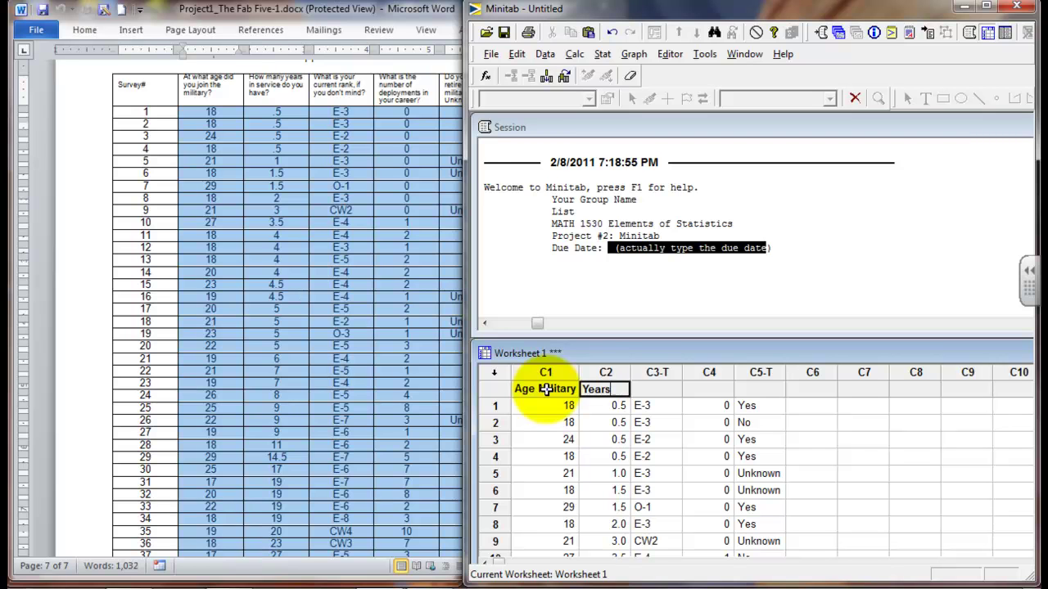
key(Return)
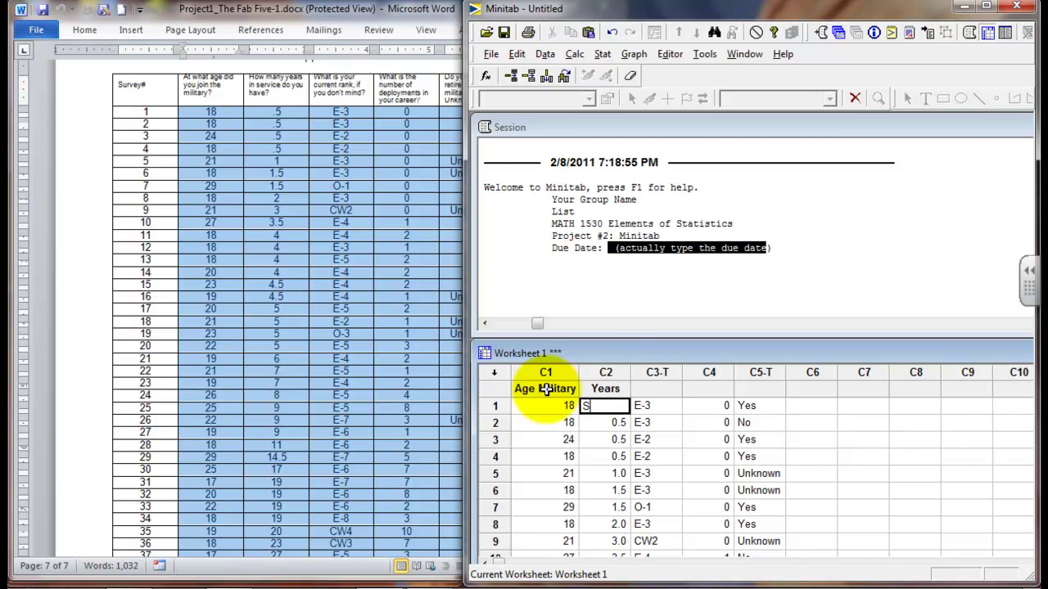
key(Tab)
text(Ran)
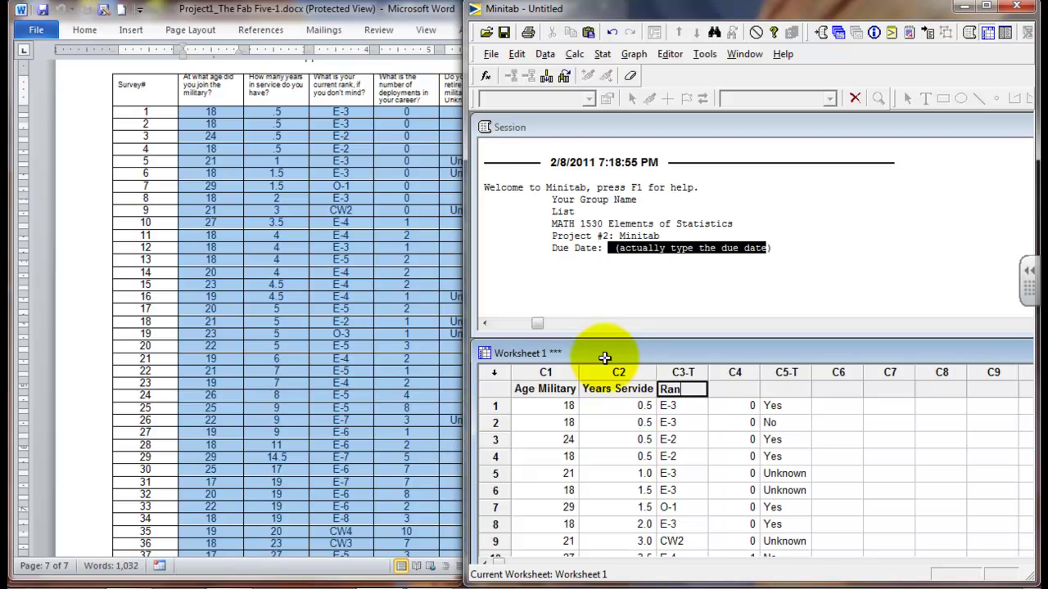
text(k)
key(Tab)
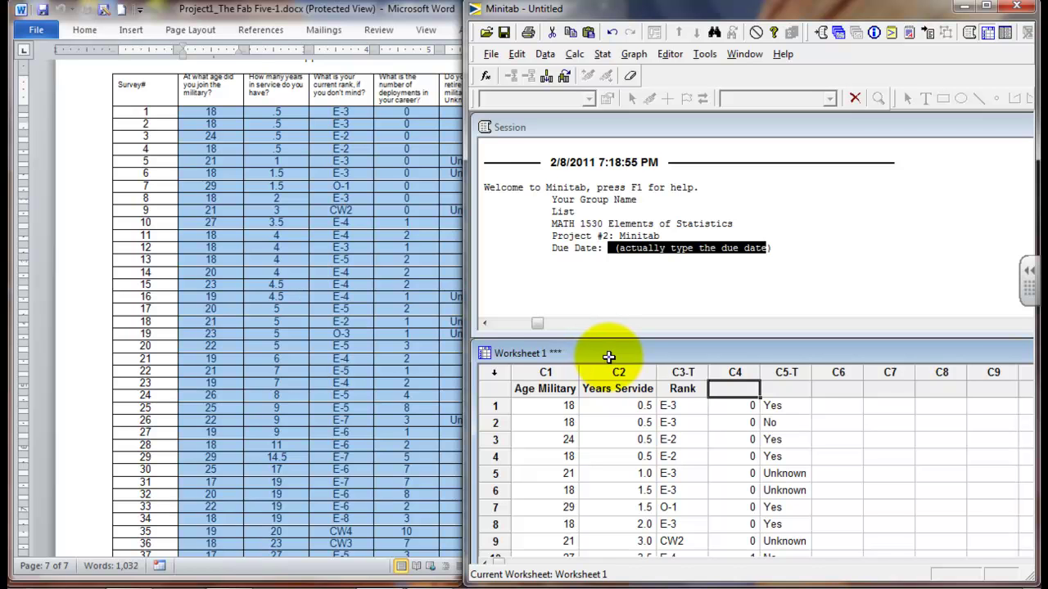
text(No of )
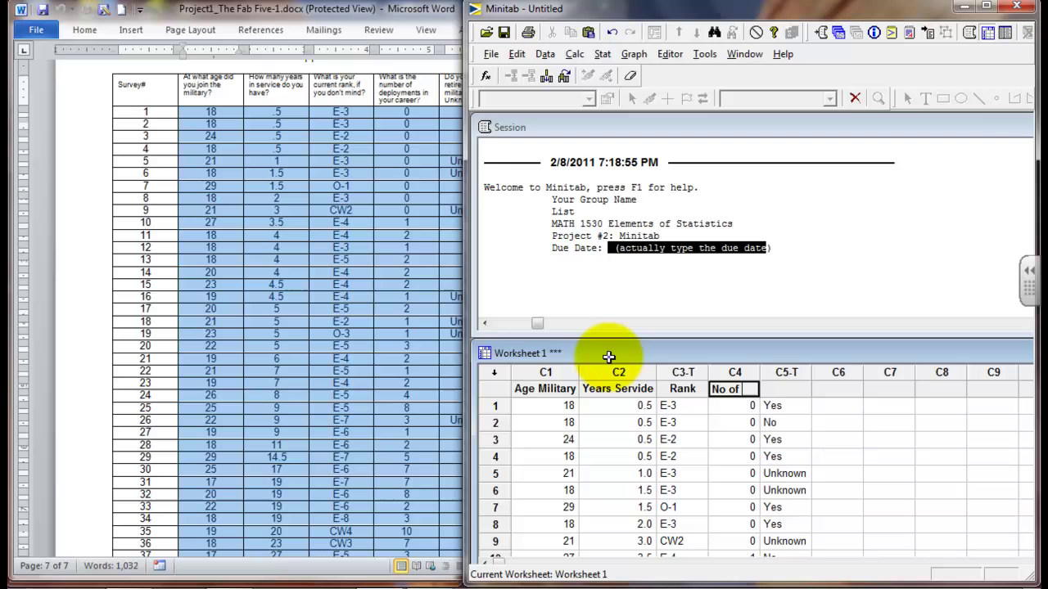
text(Deployments)
key(Tab)
text(Re)
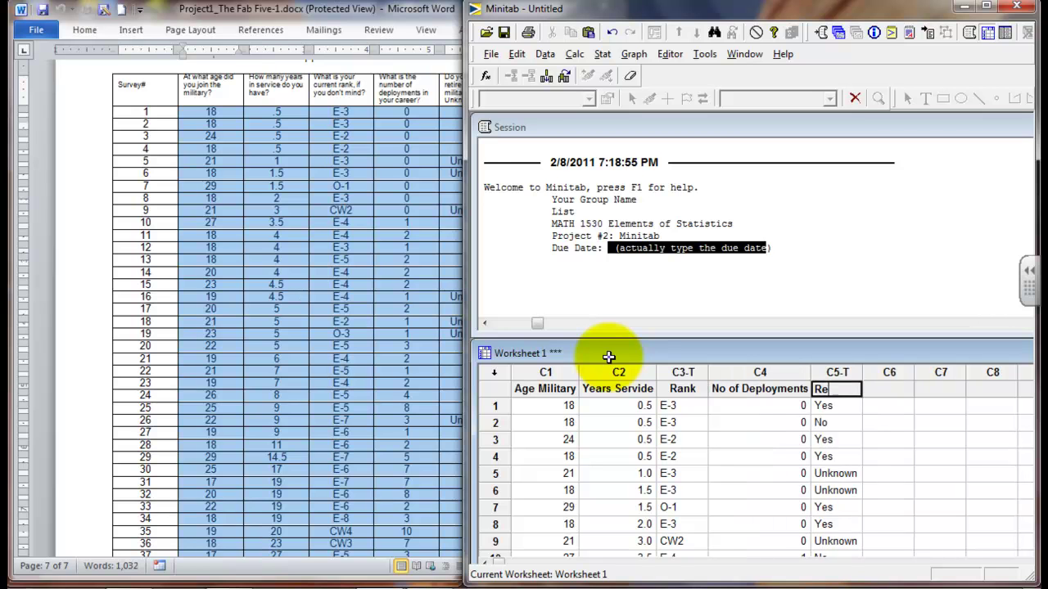
text(tire)
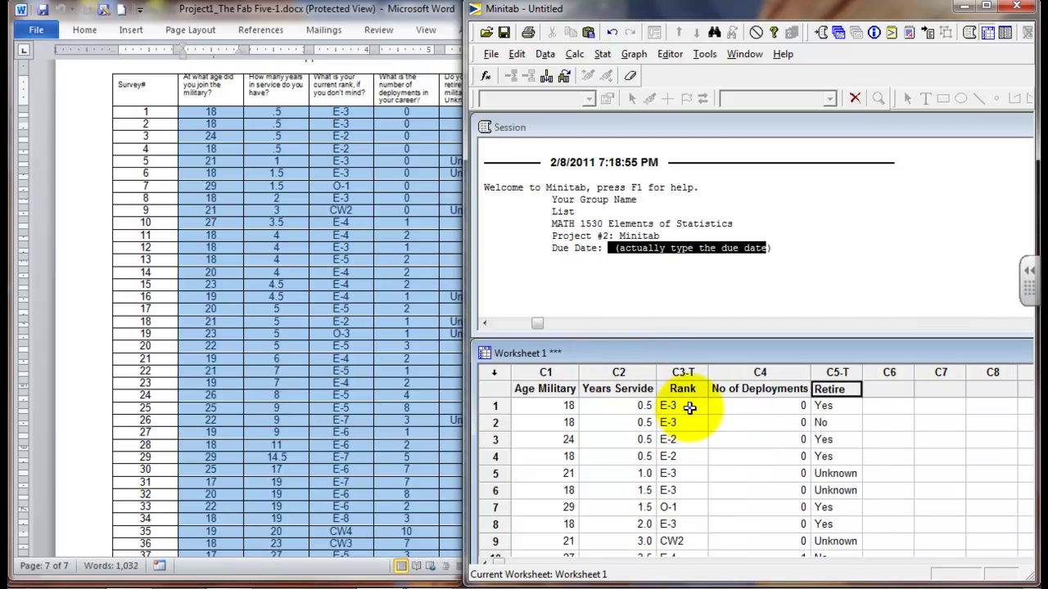
text( Milit)
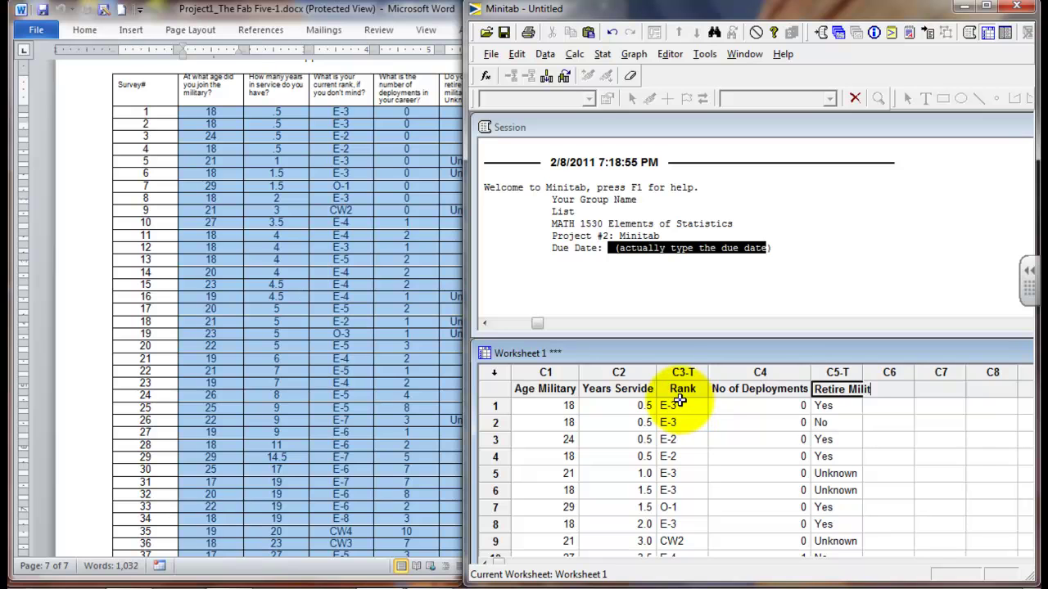
text(ary?)
key(Return)
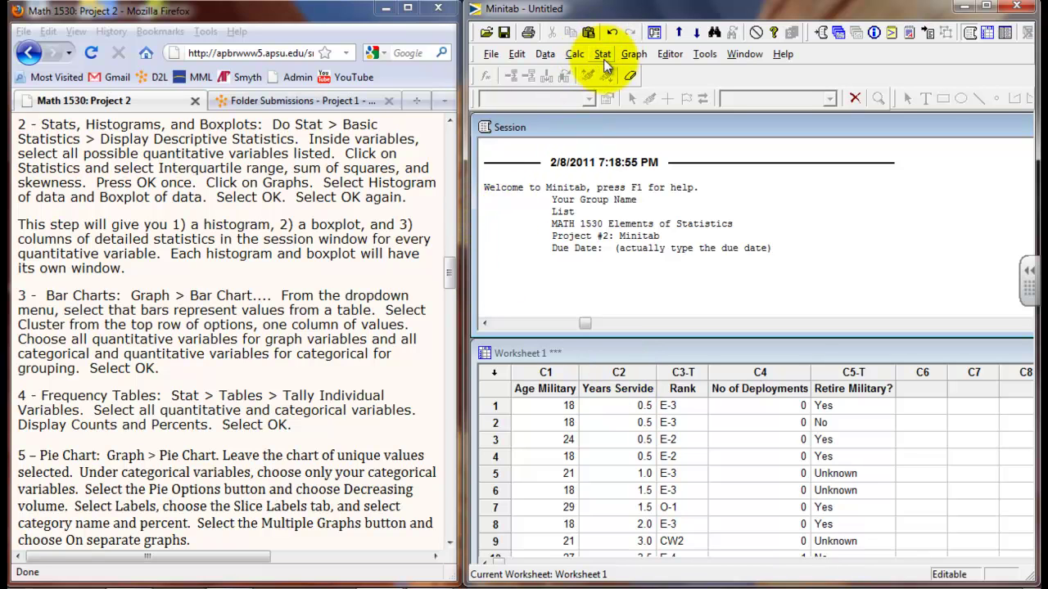
Step: Add Age Military, Years Servide and No of Deployments to Display Descriptive Statistics
mouse_move(295, 124)
mouse_down()
mouse_move(352, 139)
mouse_move(127, 154)
mouse_up()
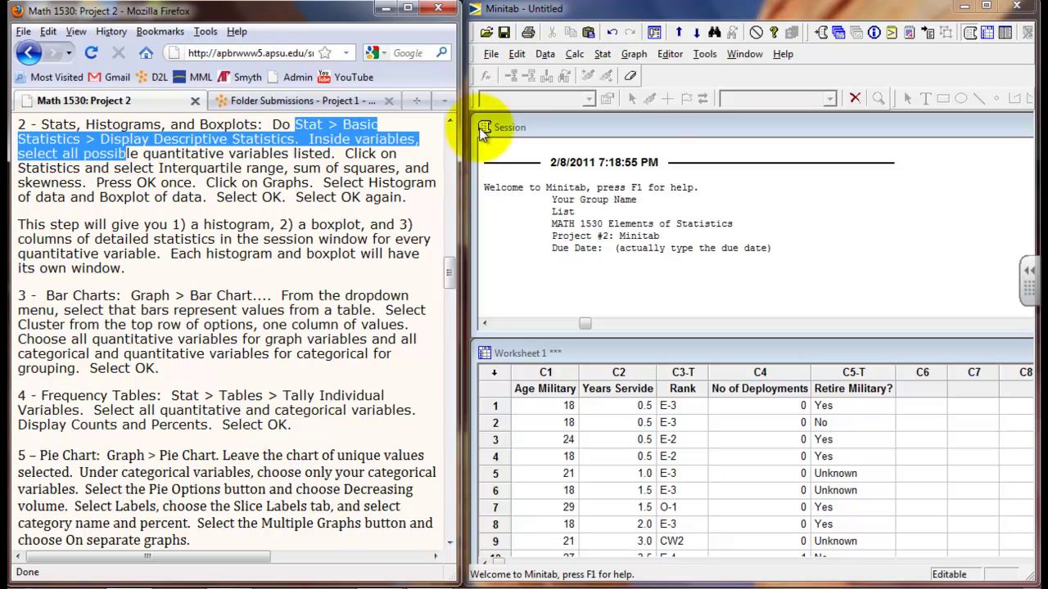
click(605, 57)
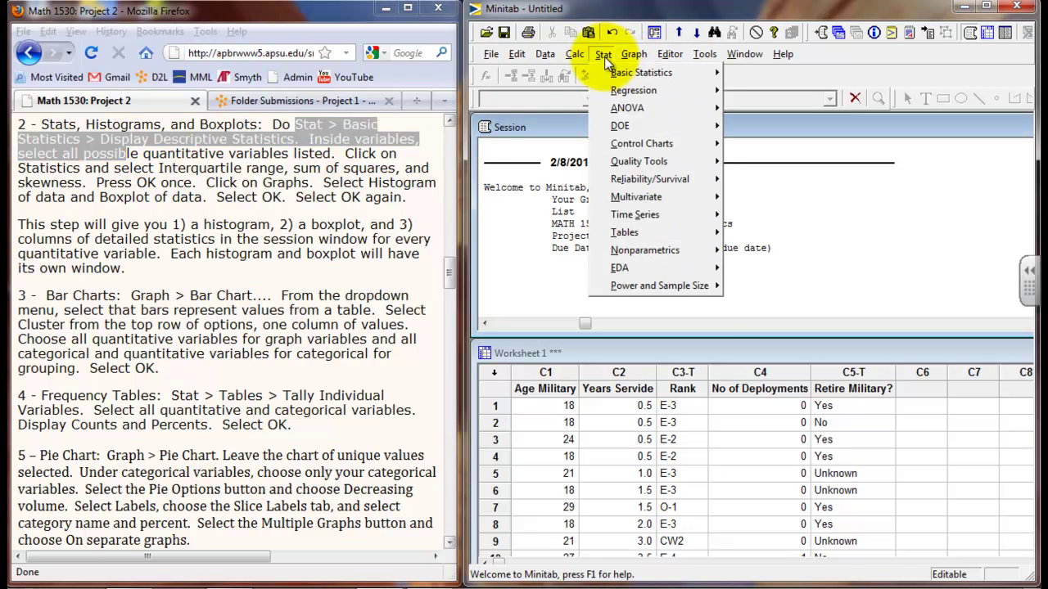
mouse_move(641, 73)
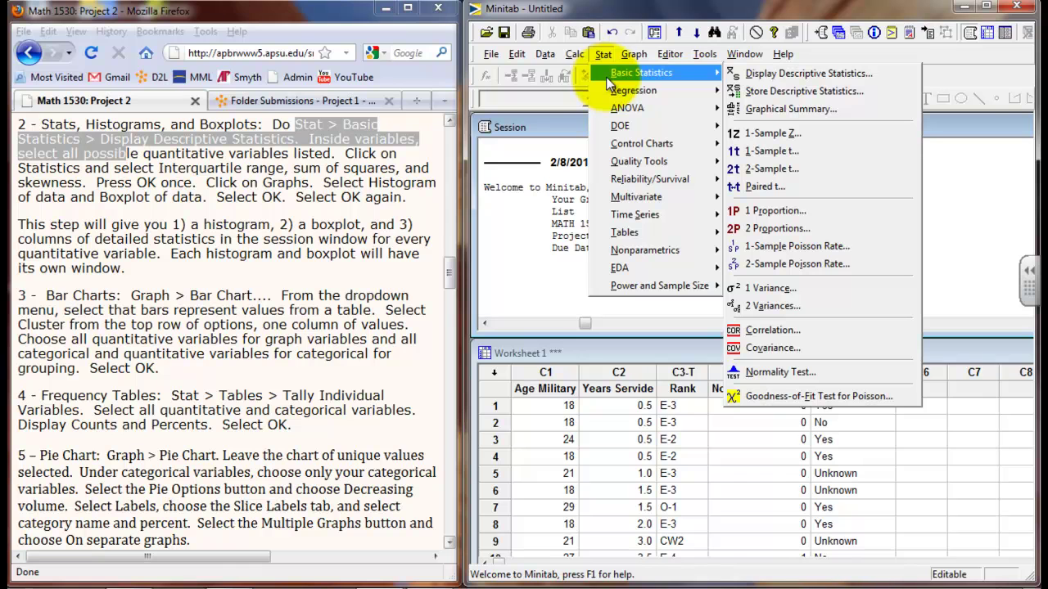
click(815, 74)
drag(434, 191, 459, 212)
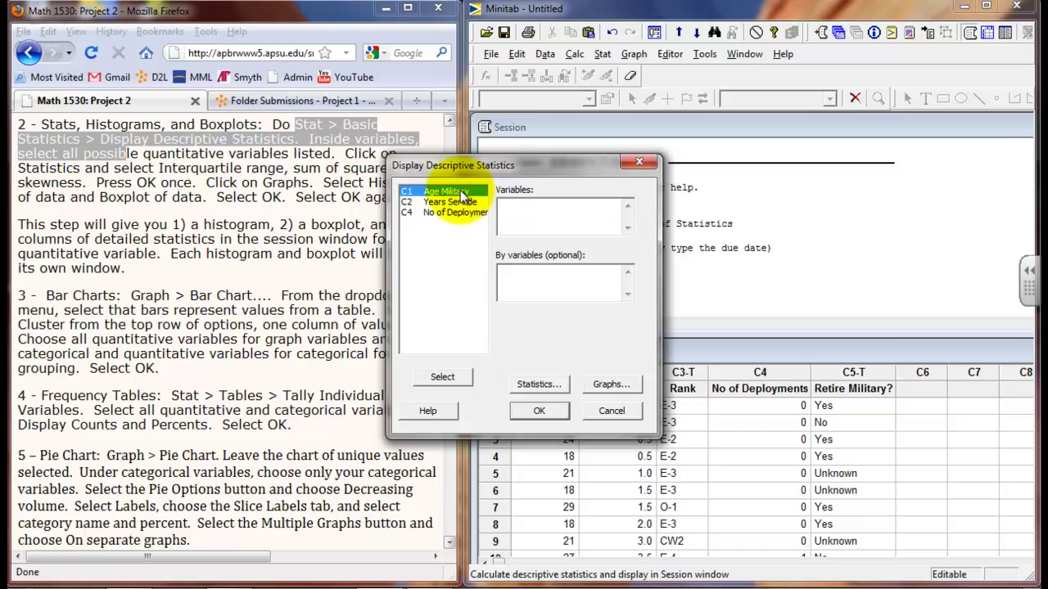
double_click(446, 191)
double_click(450, 201)
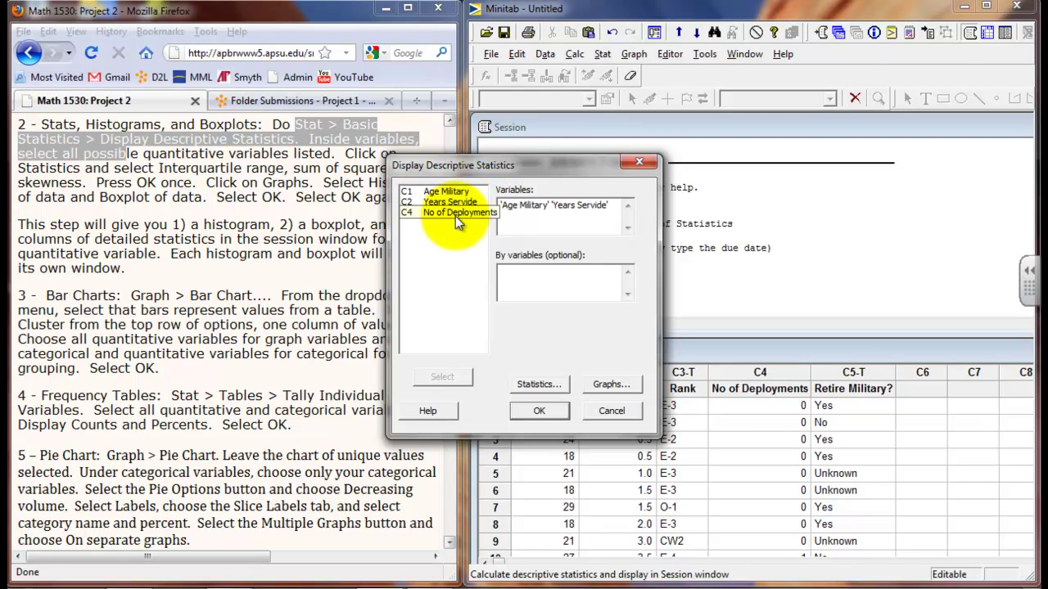
double_click(455, 216)
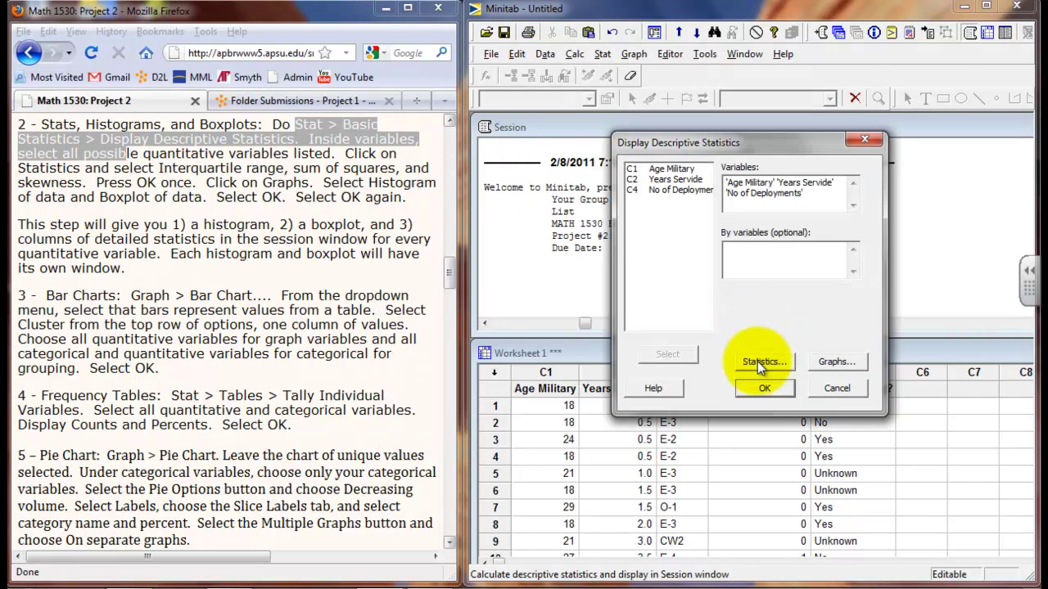
Step: Add interquartile range, sum of squares and skewness to the reported statistics
click(757, 361)
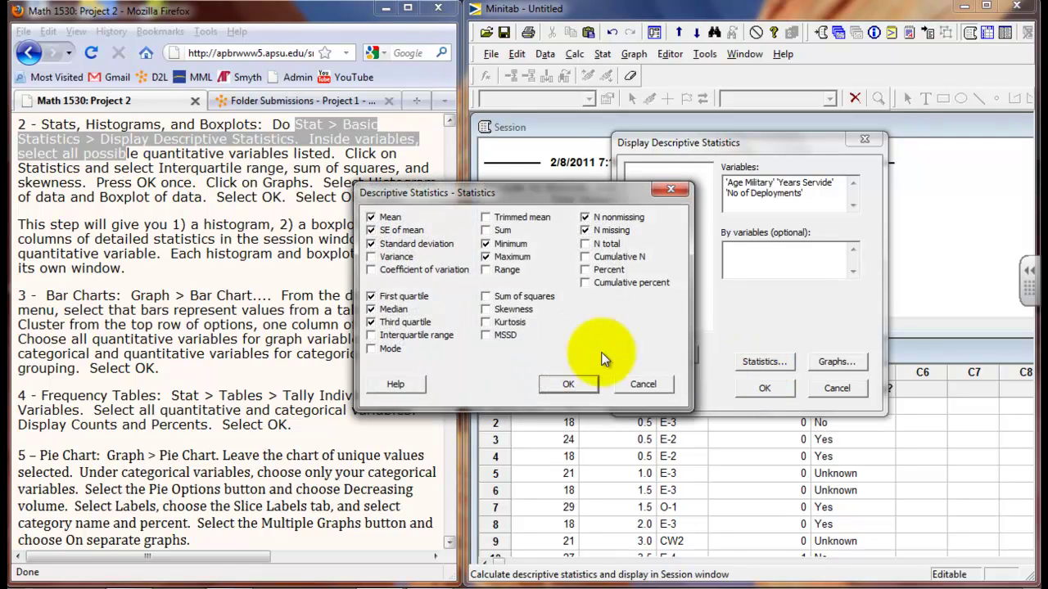
click(372, 335)
click(485, 296)
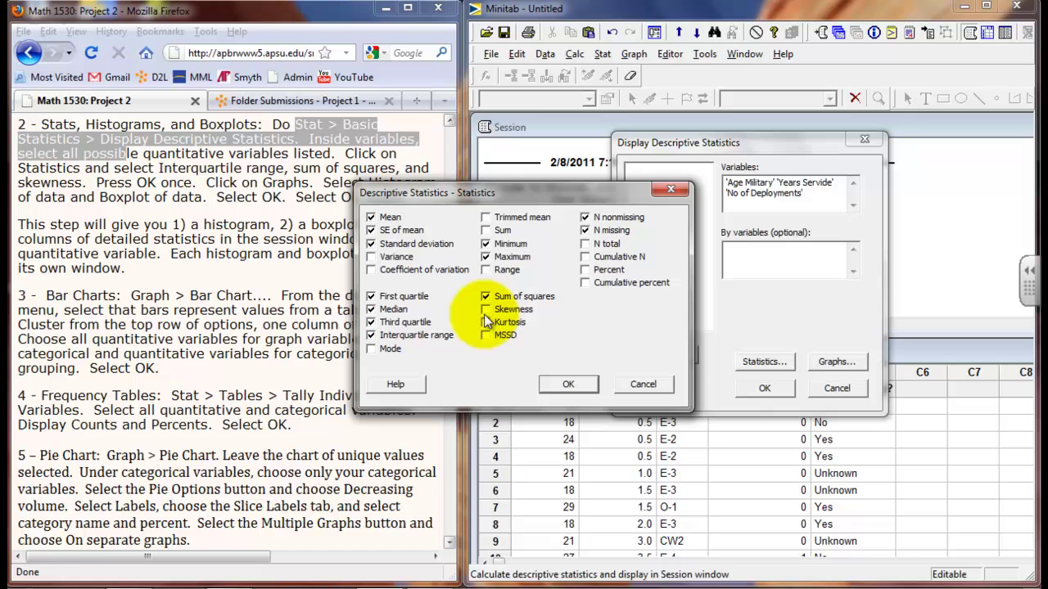
click(485, 310)
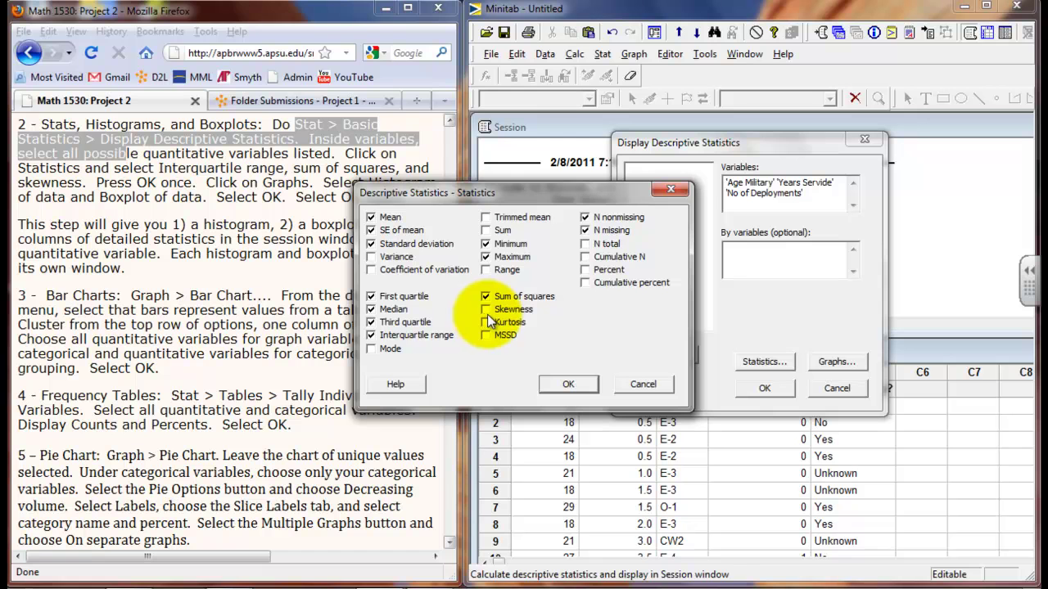
click(557, 387)
Step: Request a histogram and a boxplot for each variable
click(848, 366)
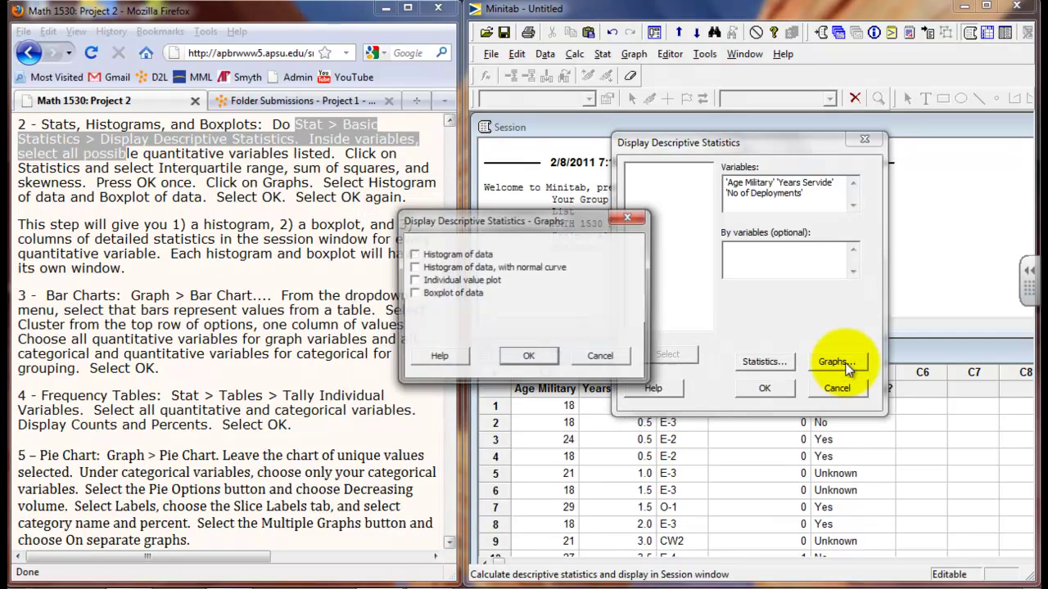
click(414, 254)
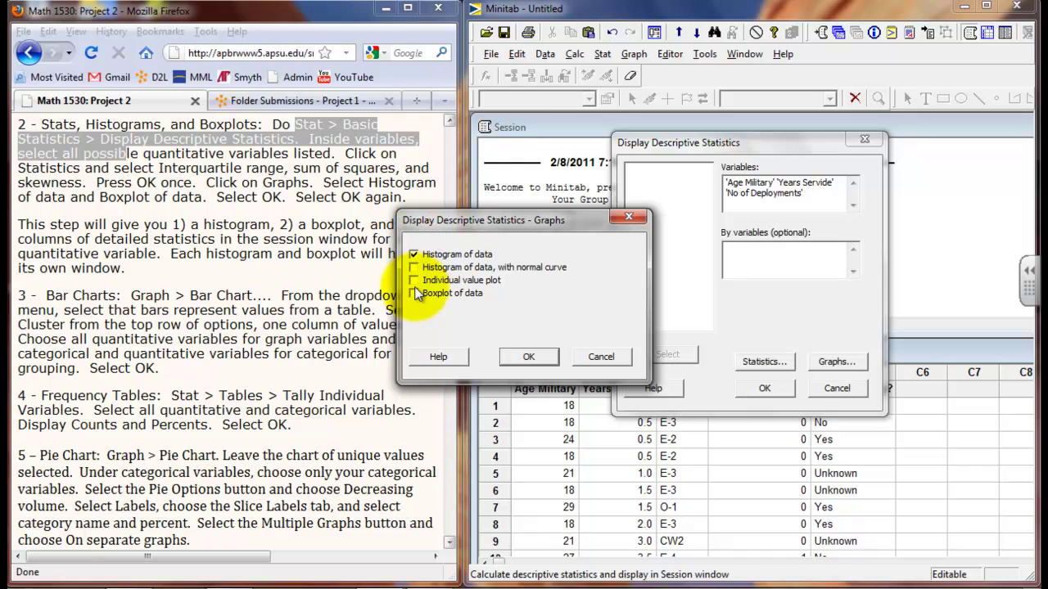
click(414, 293)
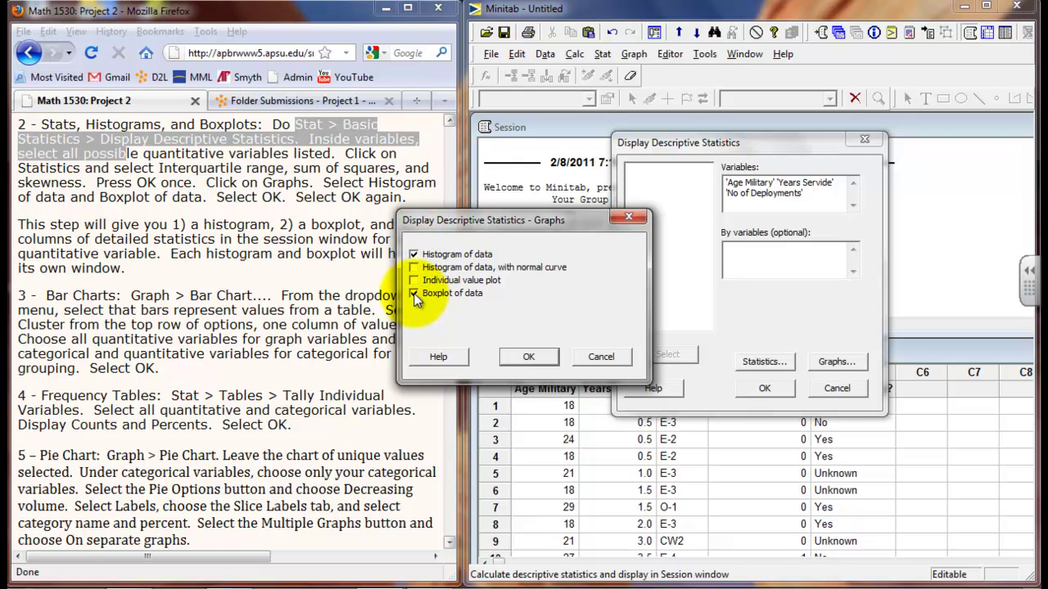
click(530, 360)
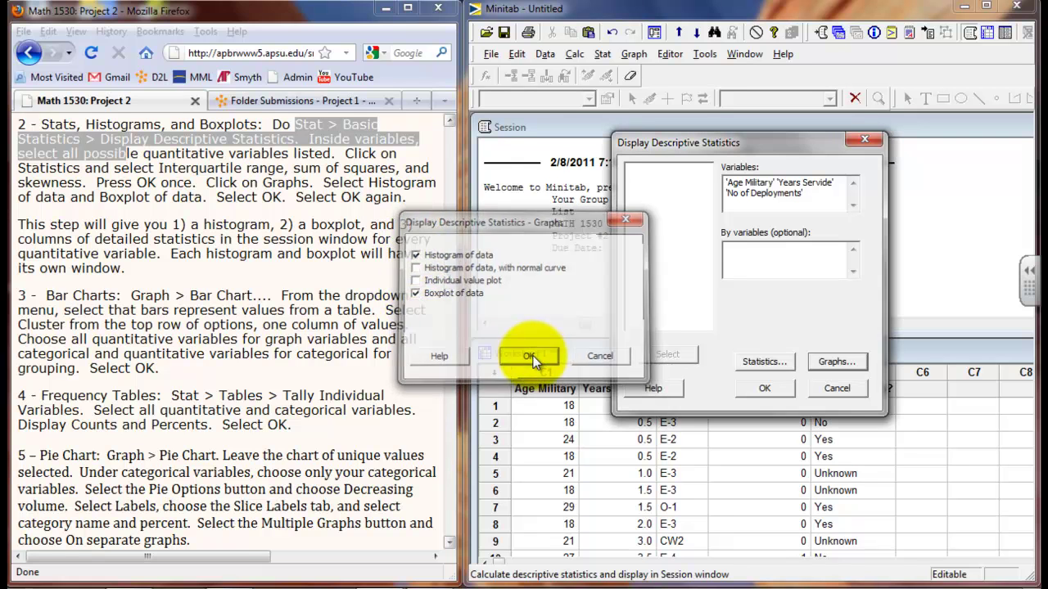
Step: Run the analysis and review each histogram and boxplot before returning to the Session
click(763, 390)
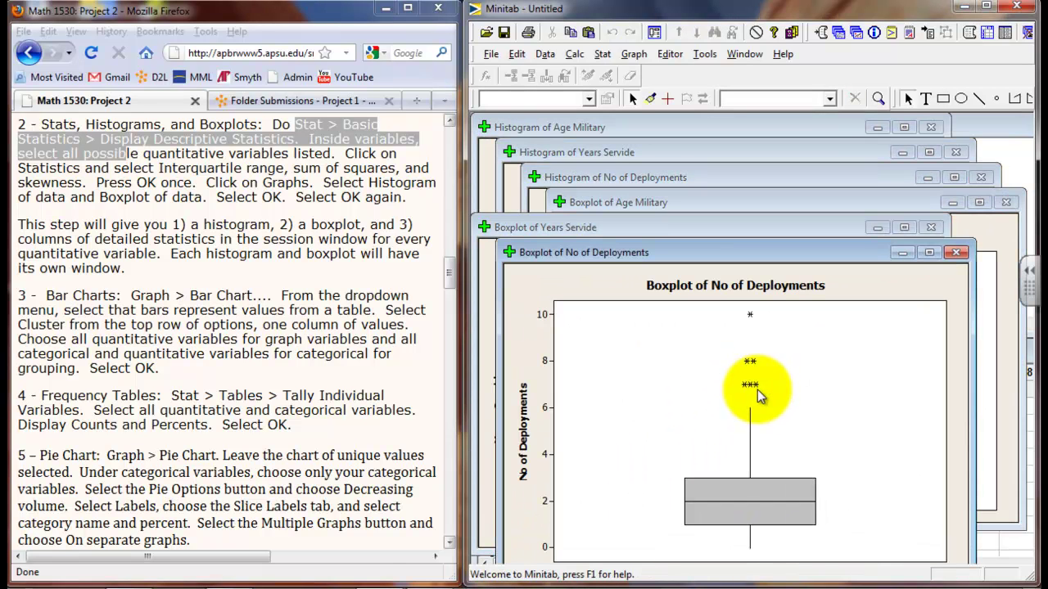
drag(559, 256, 608, 253)
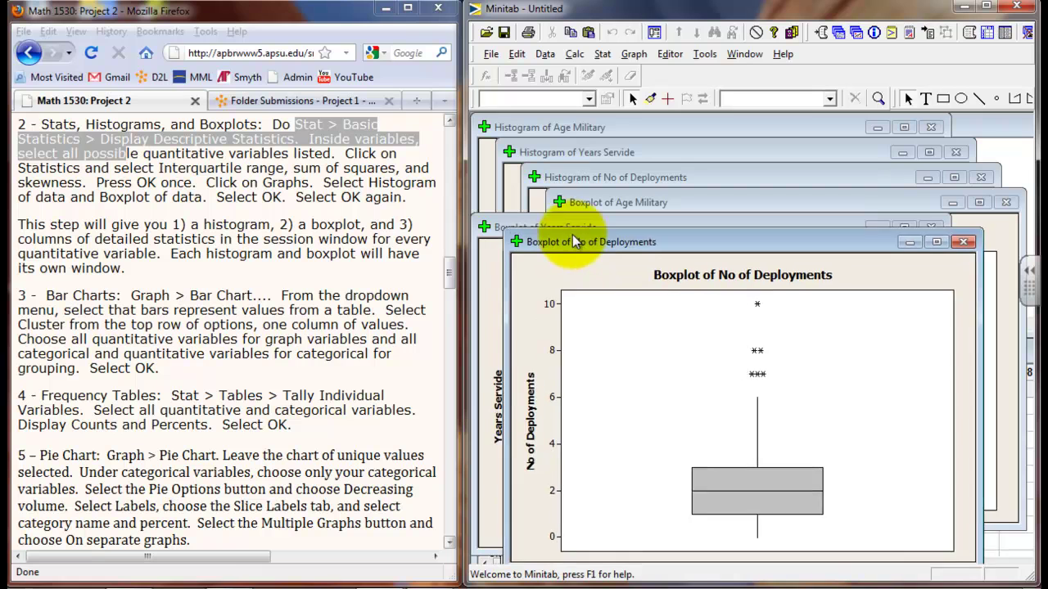
click(556, 226)
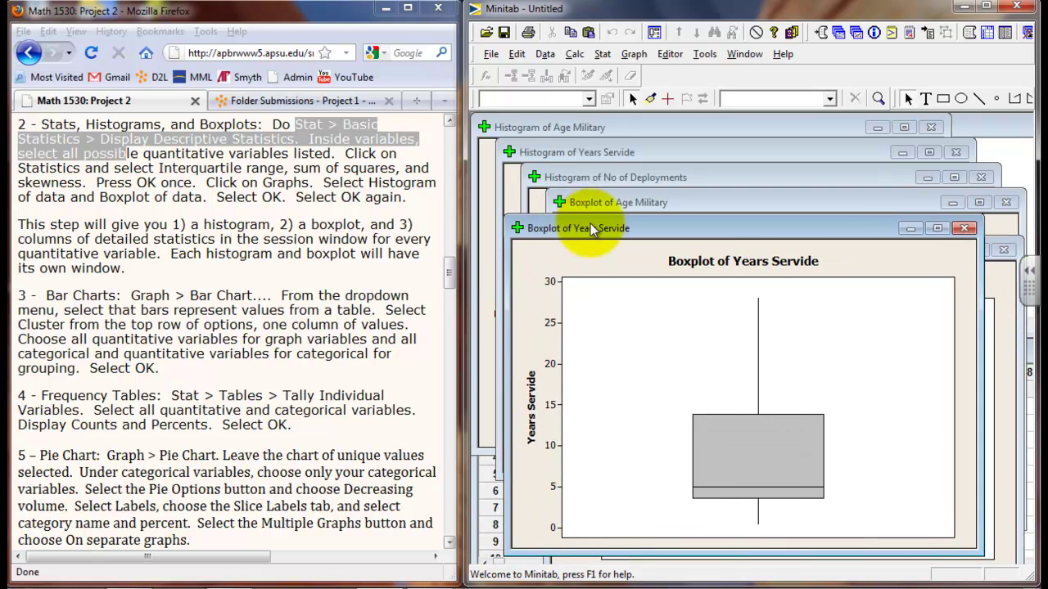
drag(585, 205, 587, 252)
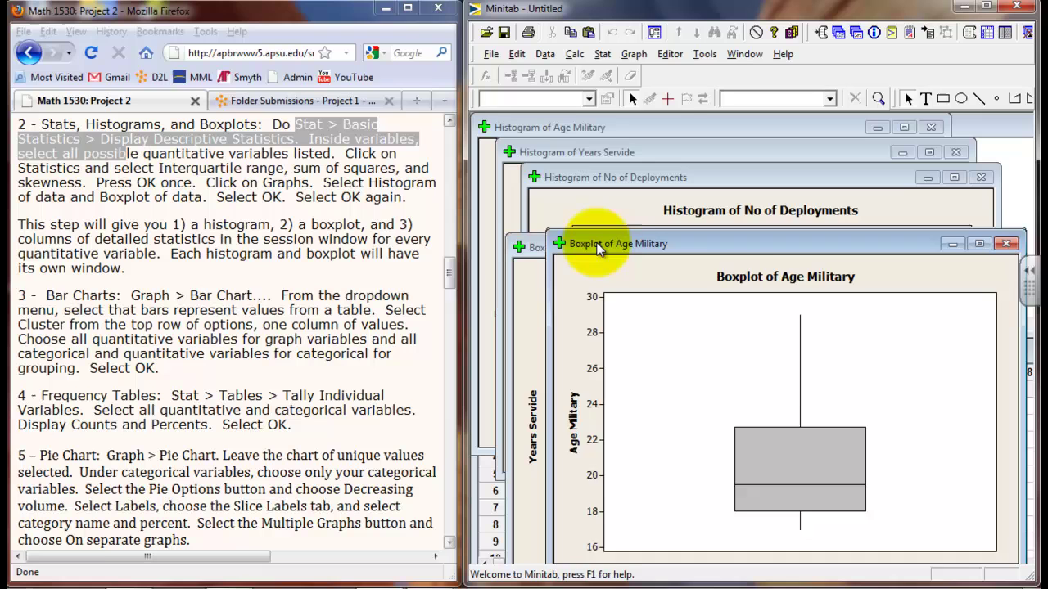
drag(576, 178, 589, 208)
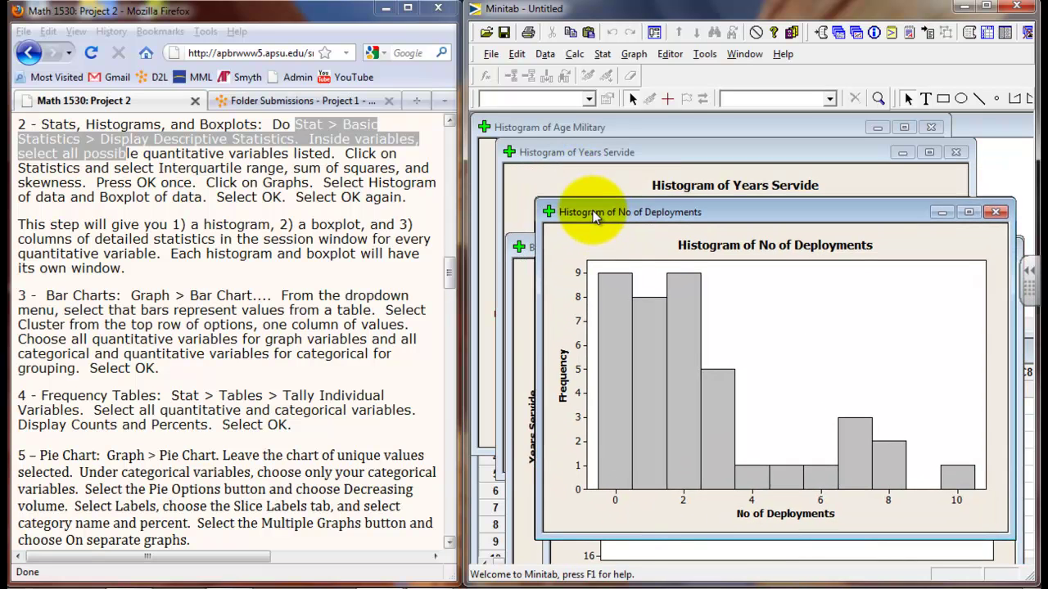
drag(568, 153, 570, 166)
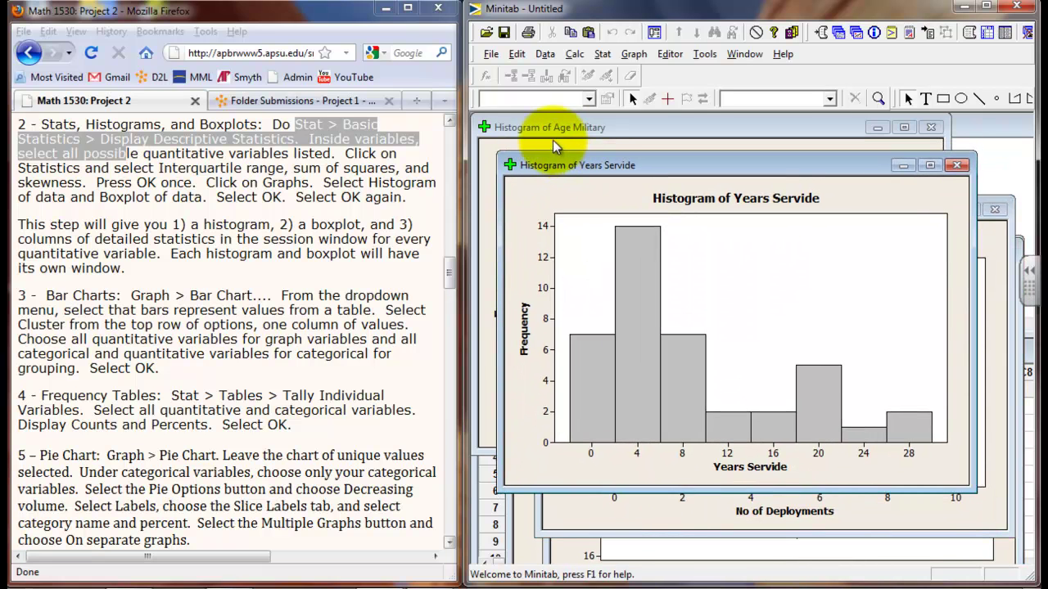
drag(549, 127, 547, 149)
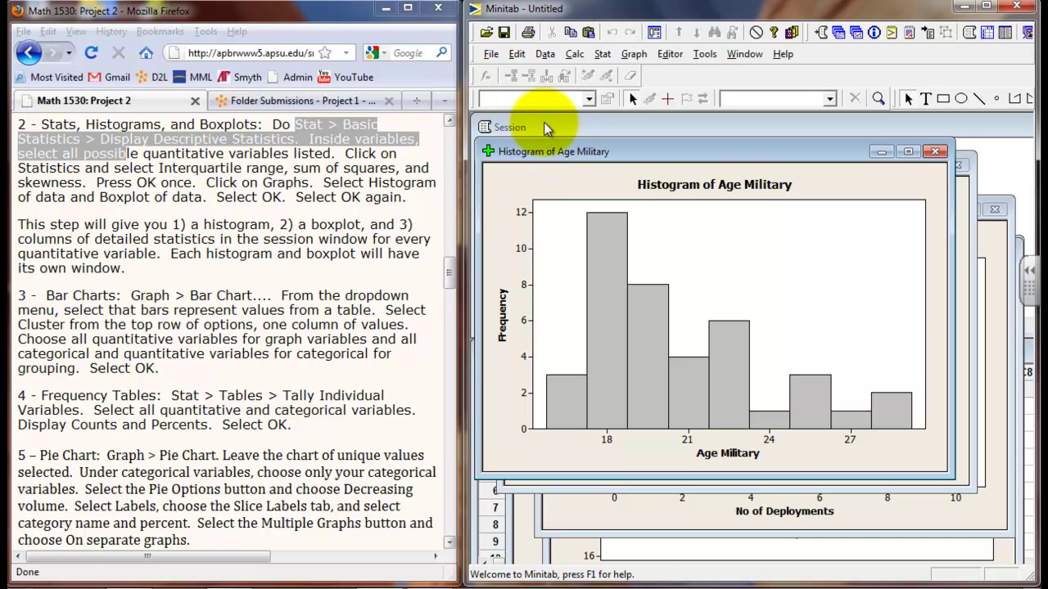
click(547, 127)
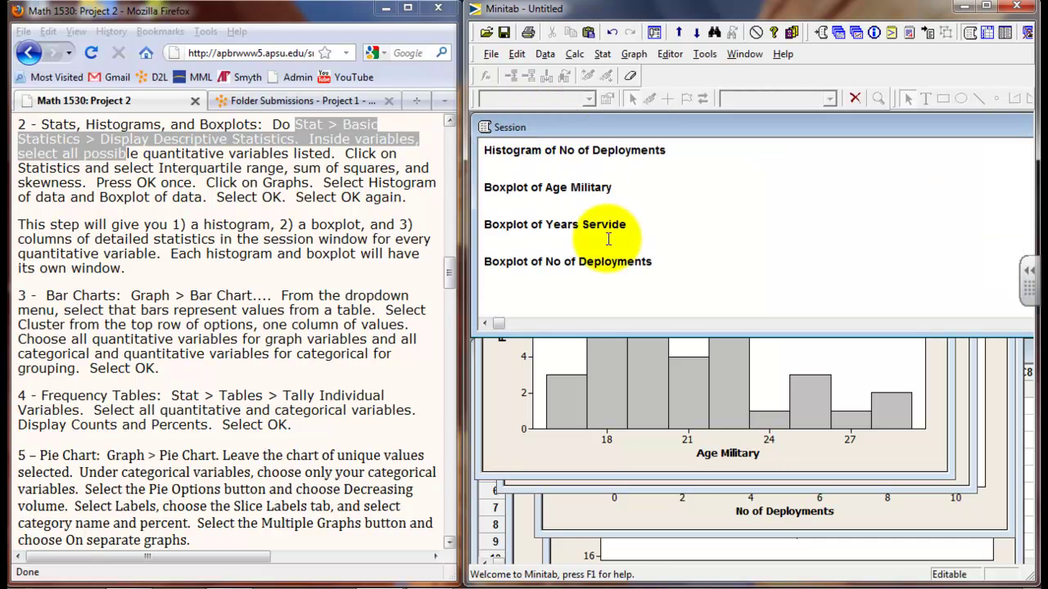
Step: Scroll up and review the descriptive statistics table in the Session output
scroll(608, 238, up, 1)
scroll(606, 236, up, 1)
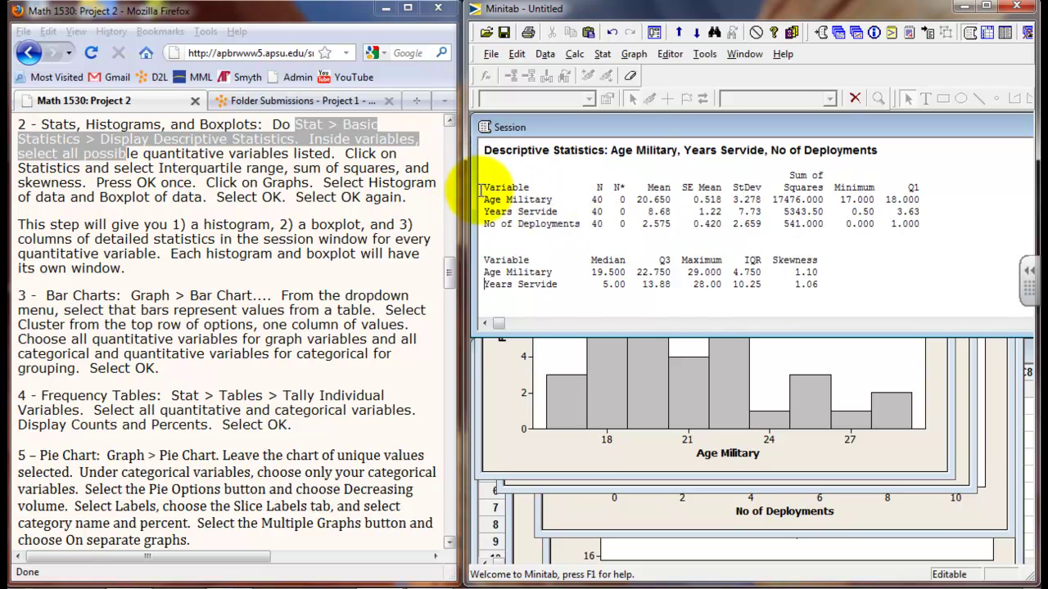
mouse_move(482, 185)
mouse_down()
mouse_move(805, 234)
mouse_move(864, 285)
mouse_up()
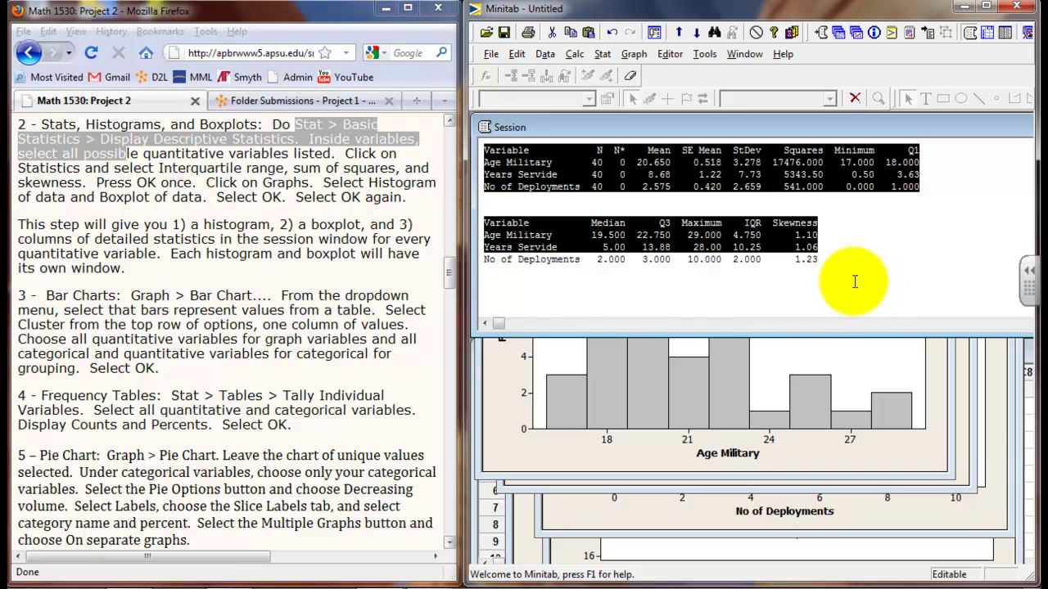
click(597, 160)
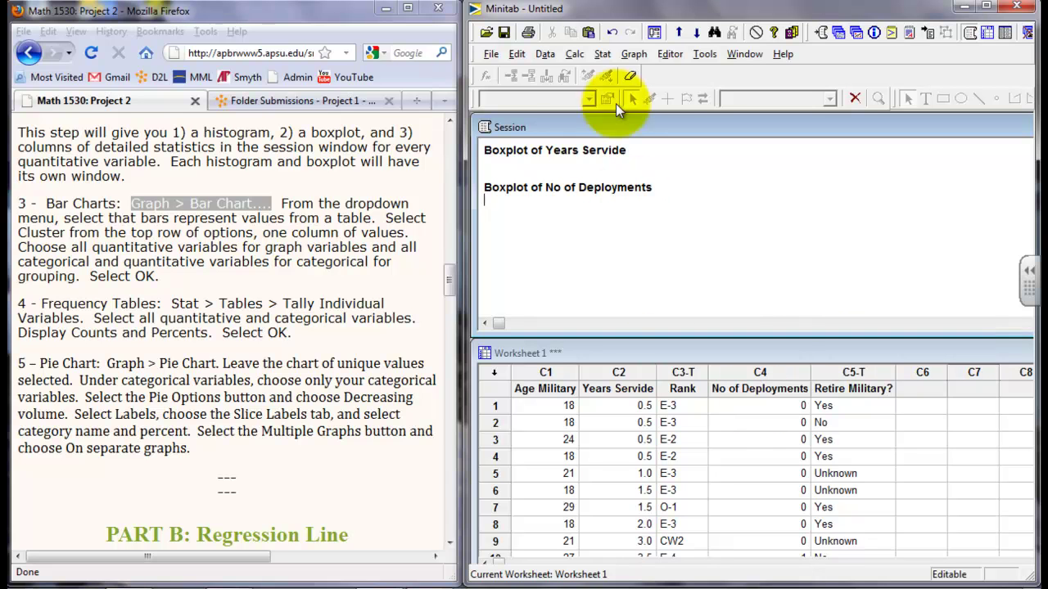
Step: Start a clustered bar chart with bars representing values from a table
click(628, 57)
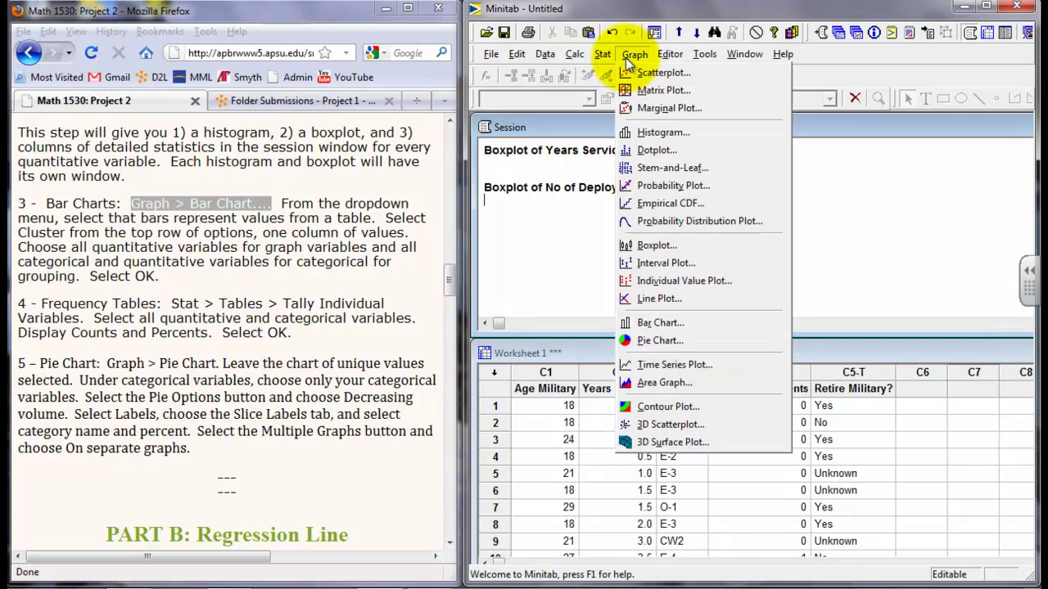
click(654, 324)
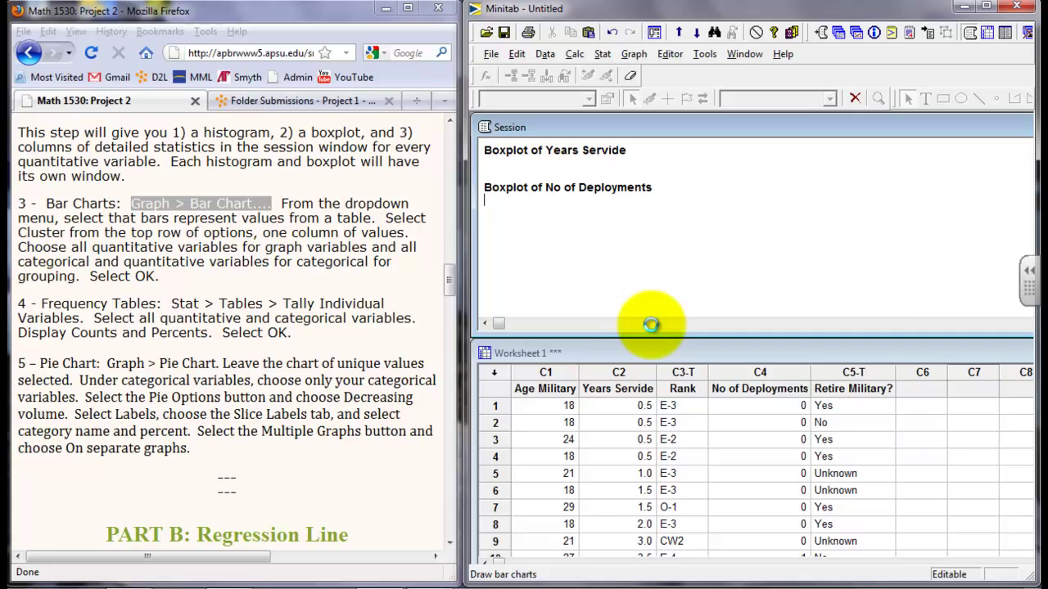
click(732, 187)
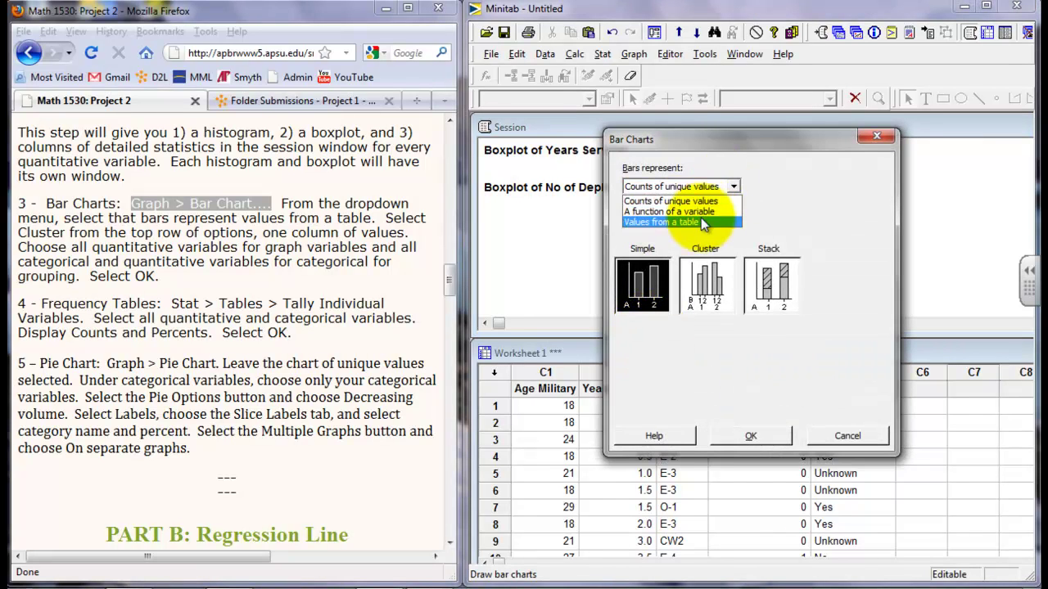
click(696, 223)
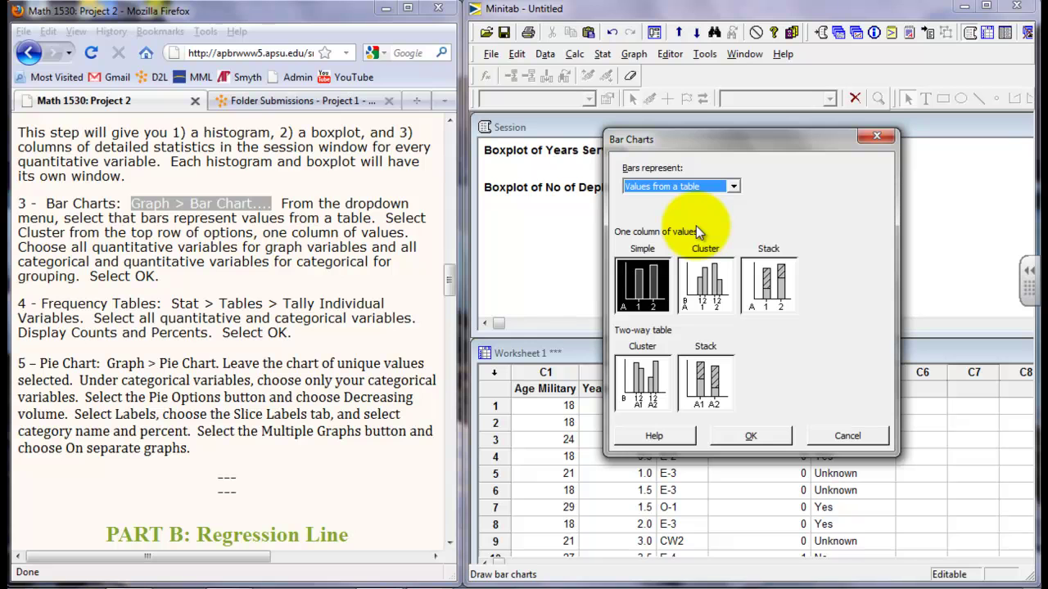
double_click(716, 296)
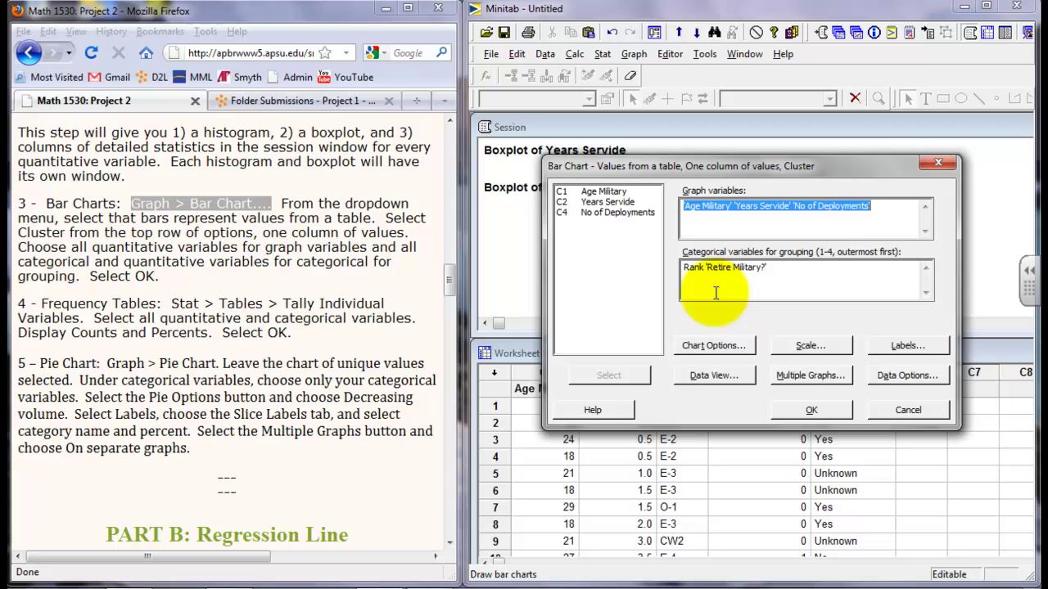
Step: Chart Age Military, Years Servide and No of Deployments grouped by Rank and Retire Military?
key(F3)
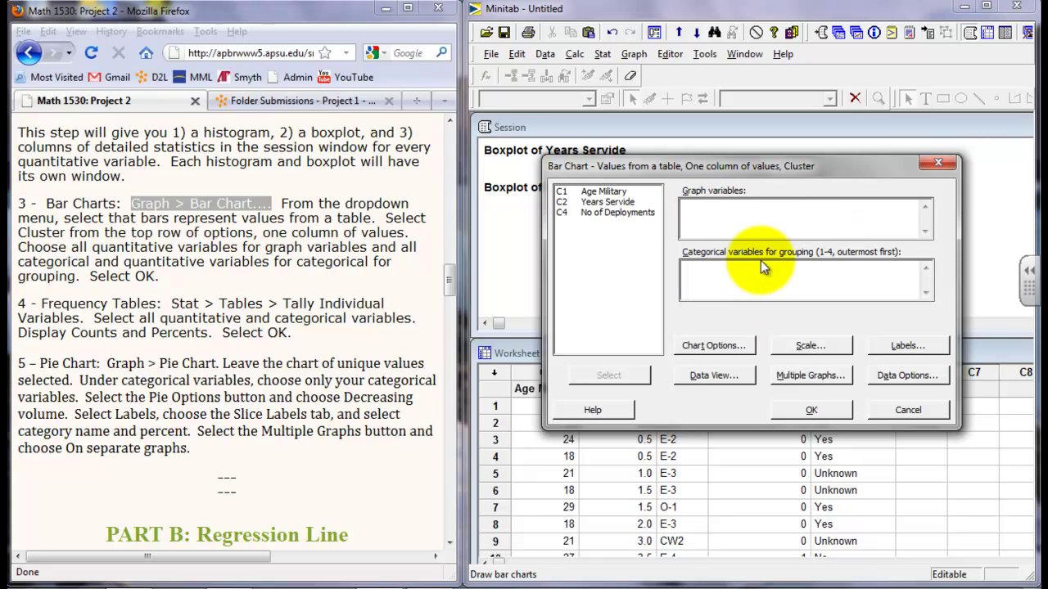
double_click(608, 194)
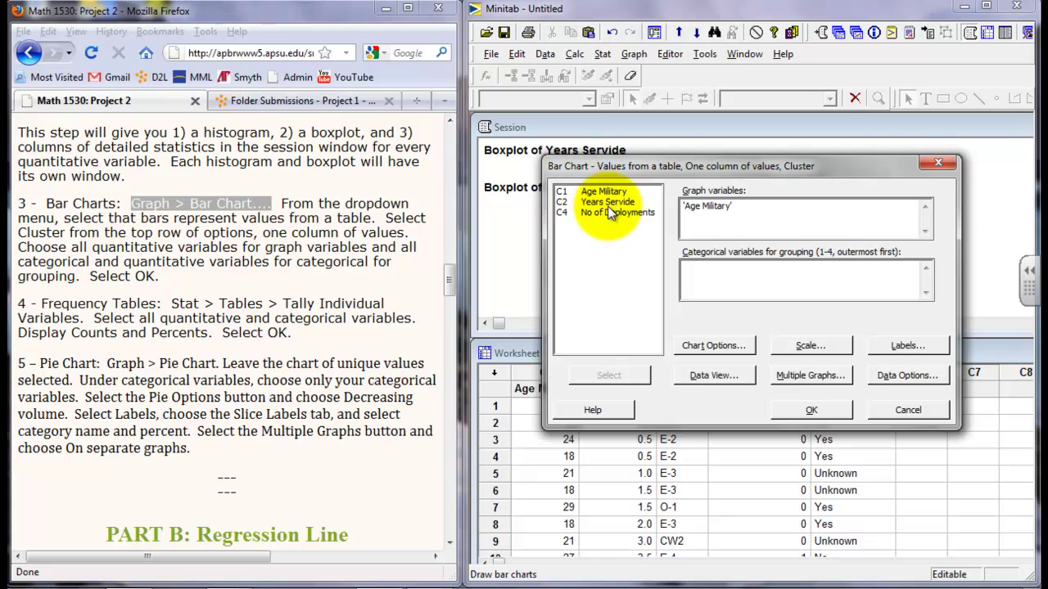
double_click(607, 201)
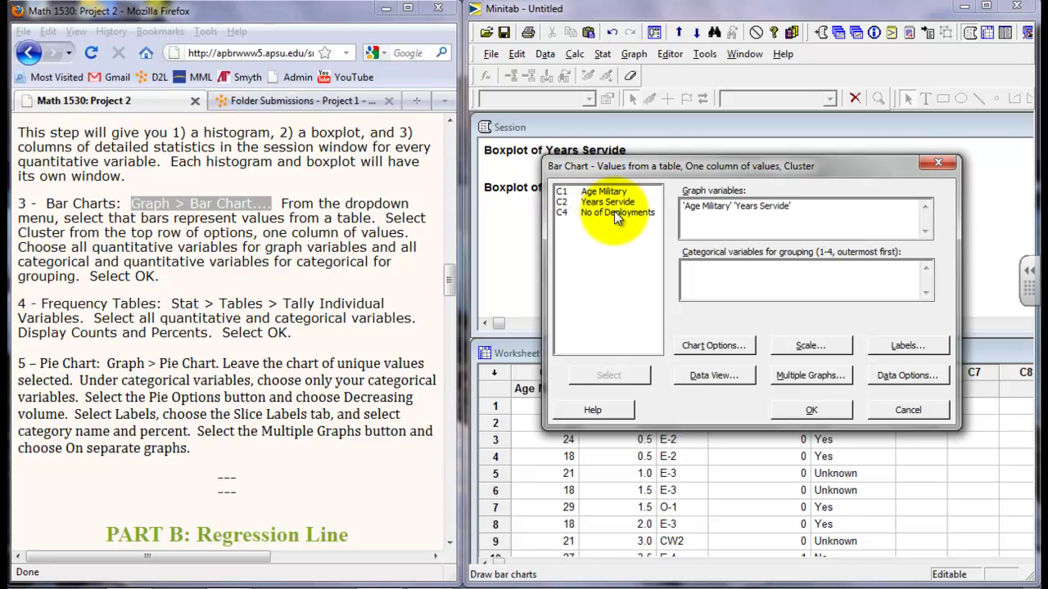
double_click(614, 212)
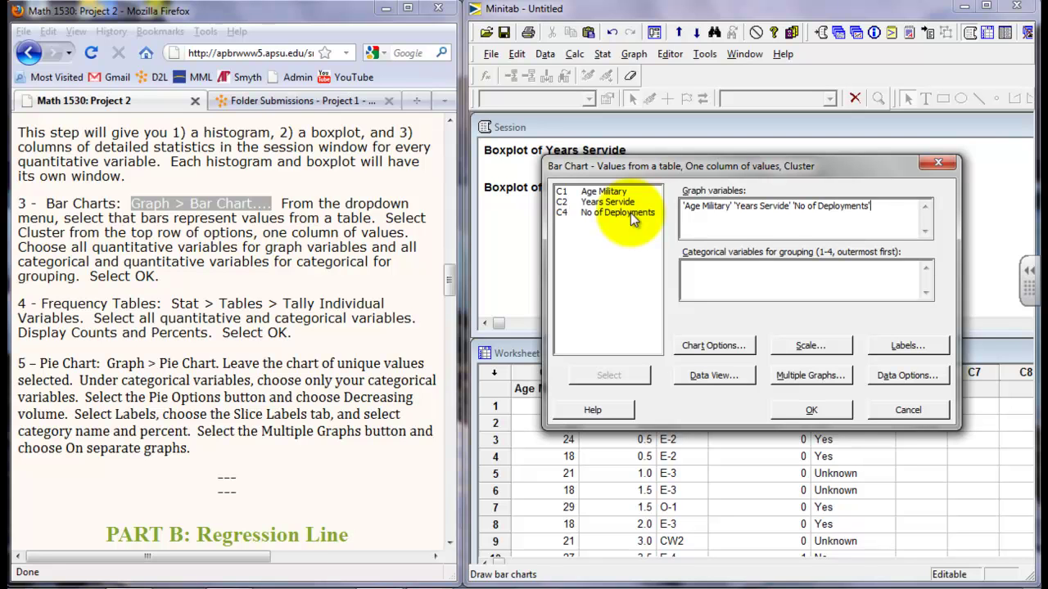
click(702, 272)
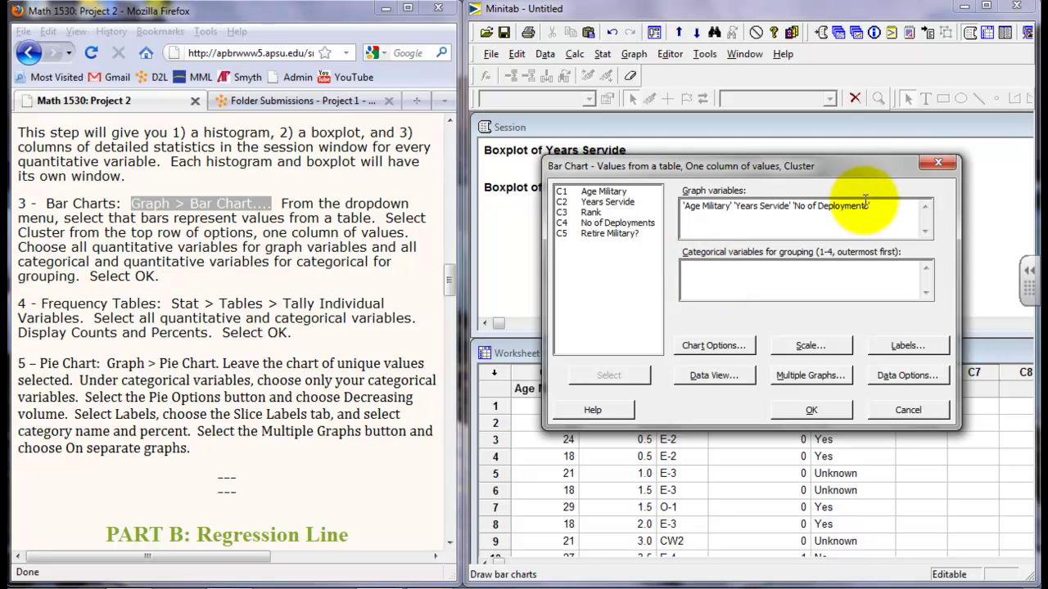
drag(875, 206, 652, 207)
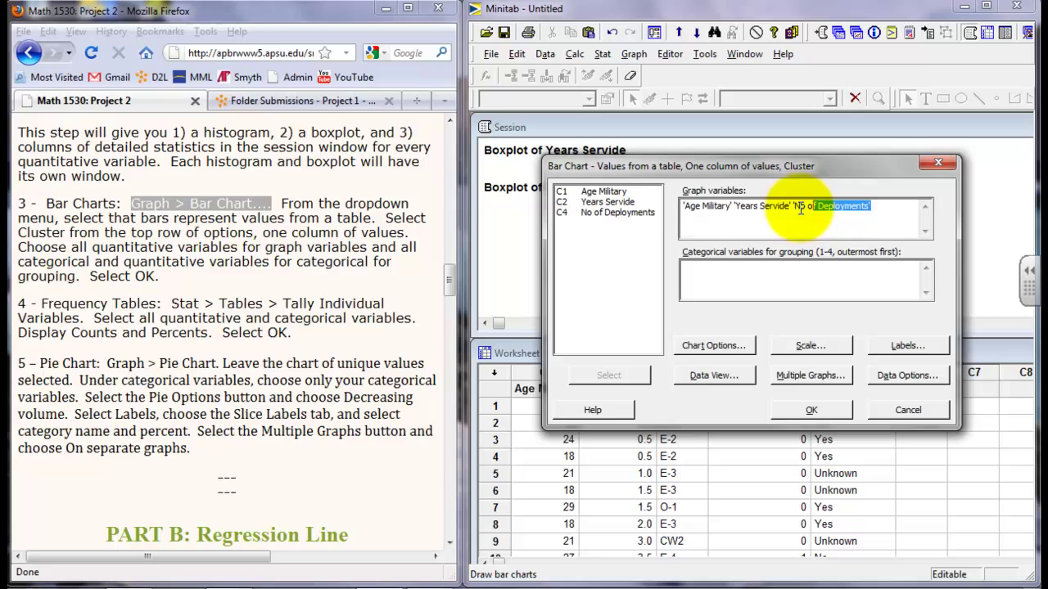
click(703, 272)
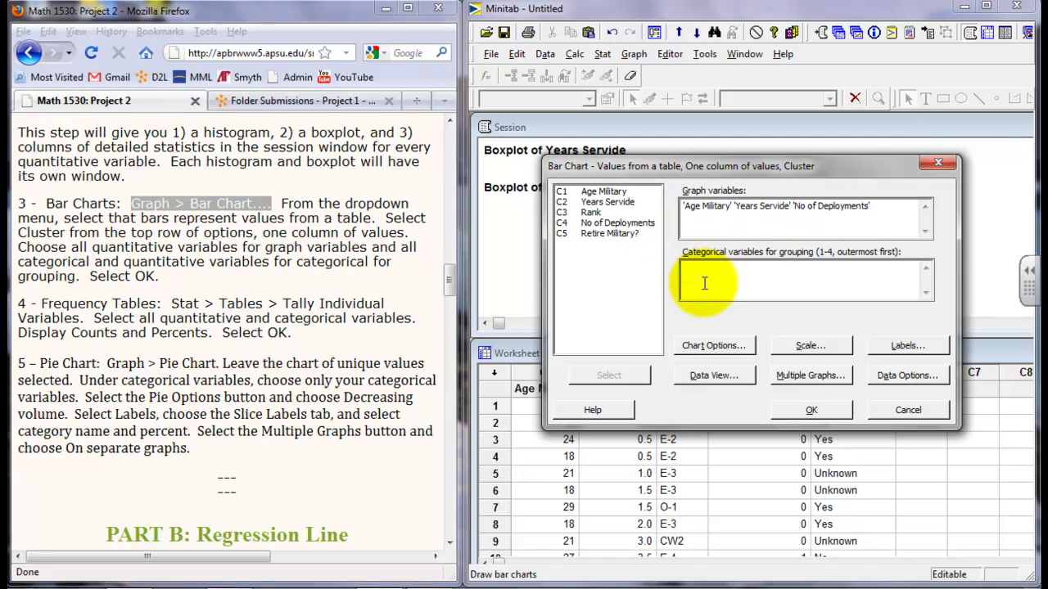
double_click(588, 216)
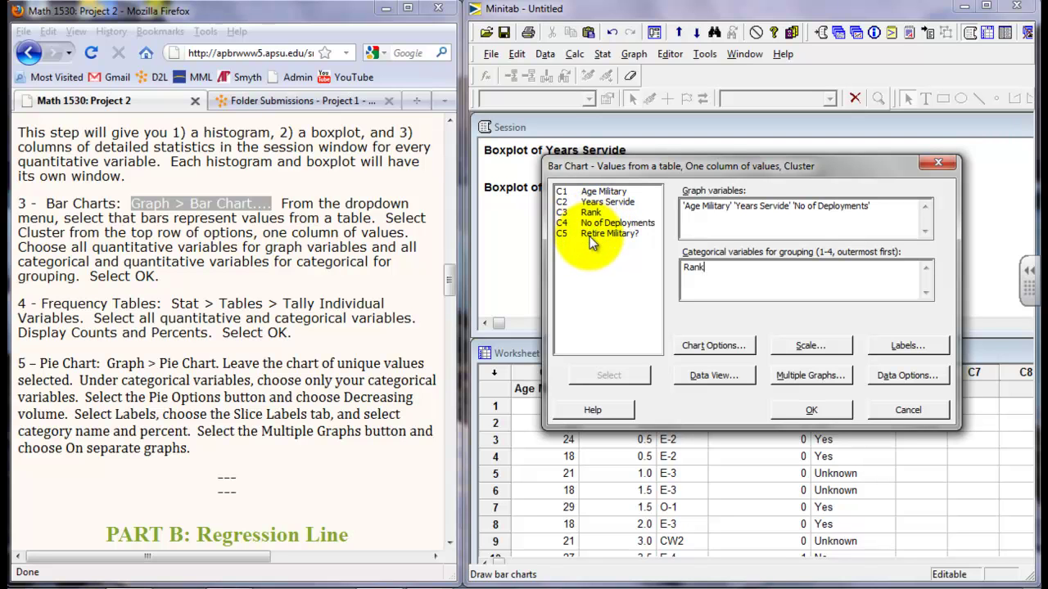
click(597, 235)
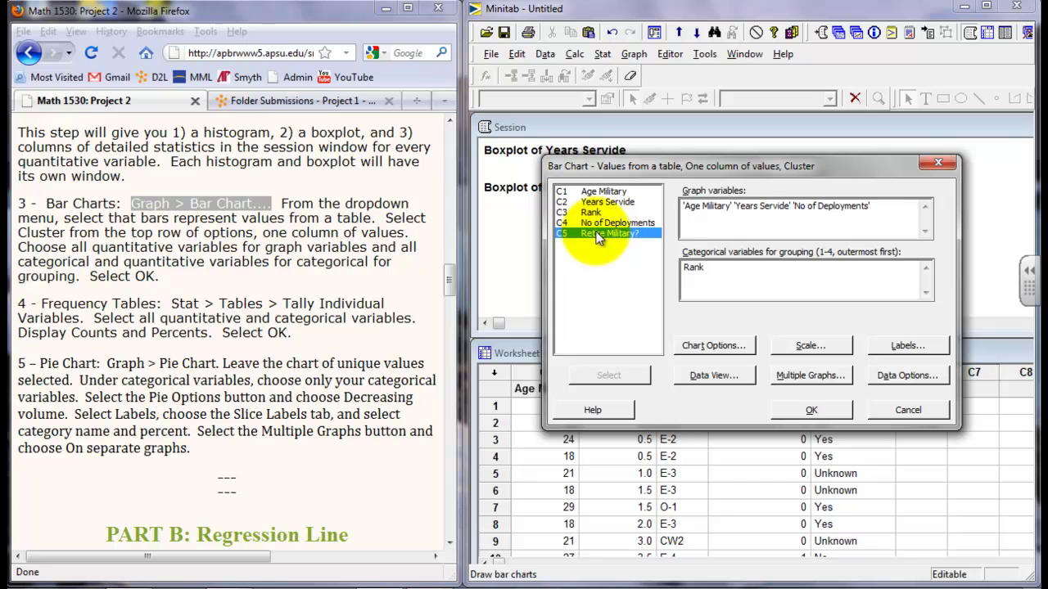
double_click(597, 235)
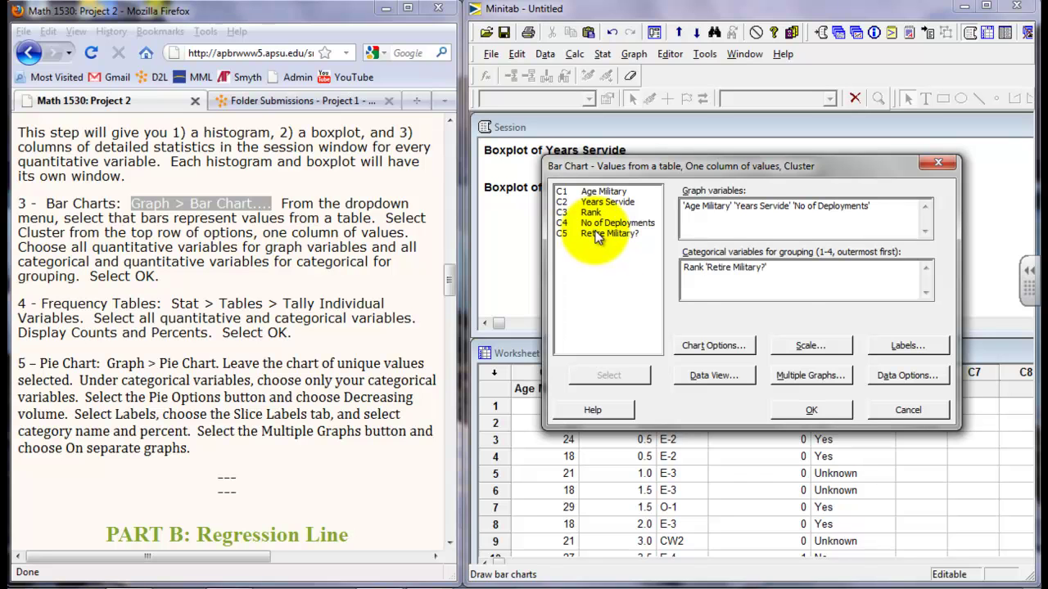
click(809, 408)
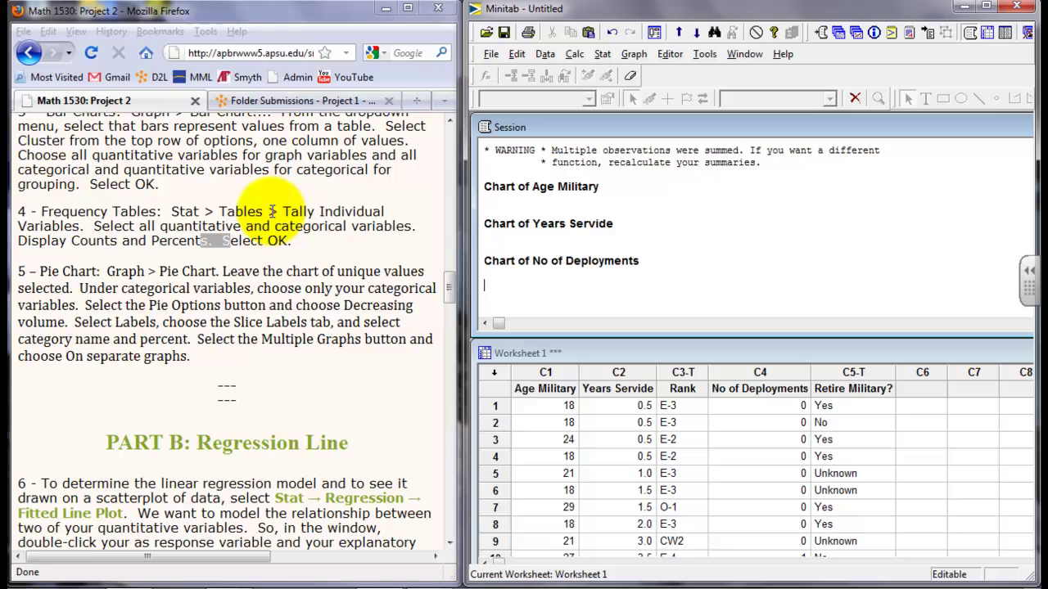
Step: Tally Age Military, Years Servide, Rank, No of Deployments and Retire Military? with counts and percents
mouse_move(42, 212)
mouse_down()
mouse_move(216, 240)
mouse_move(64, 227)
mouse_up()
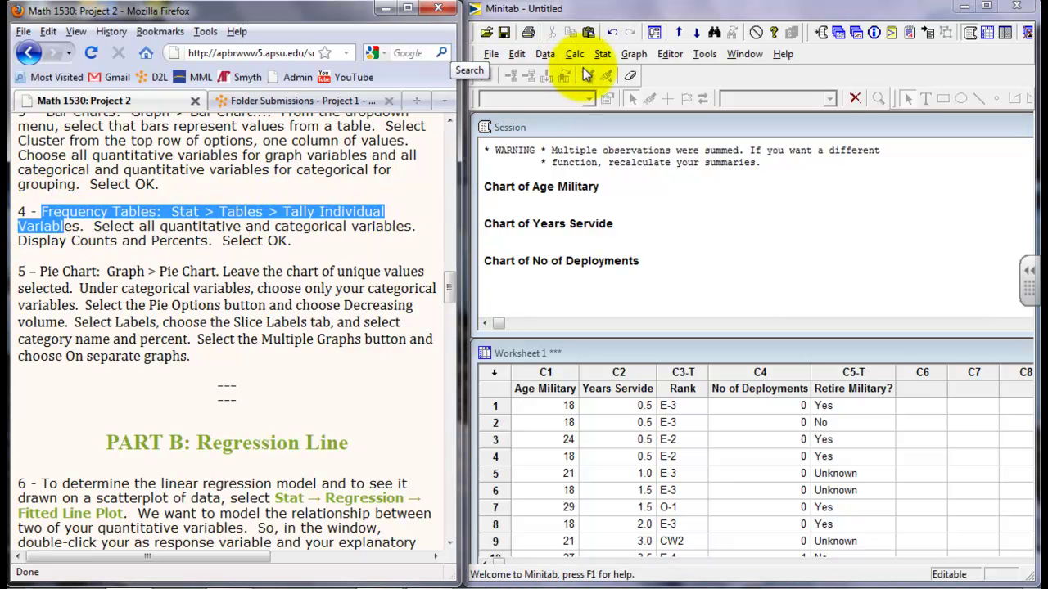
click(604, 56)
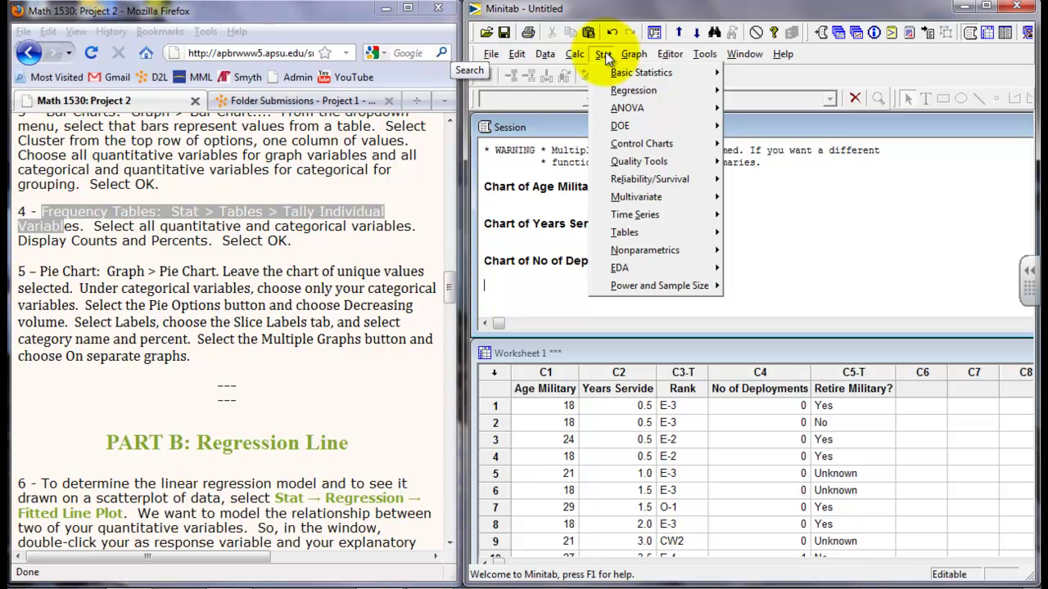
mouse_move(635, 232)
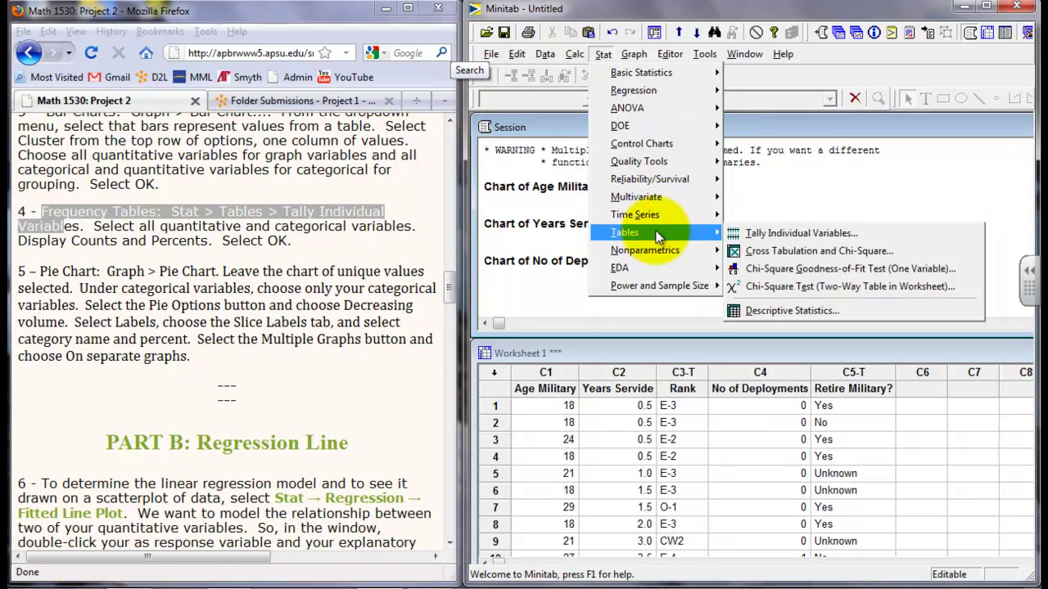
click(811, 234)
drag(584, 172, 820, 193)
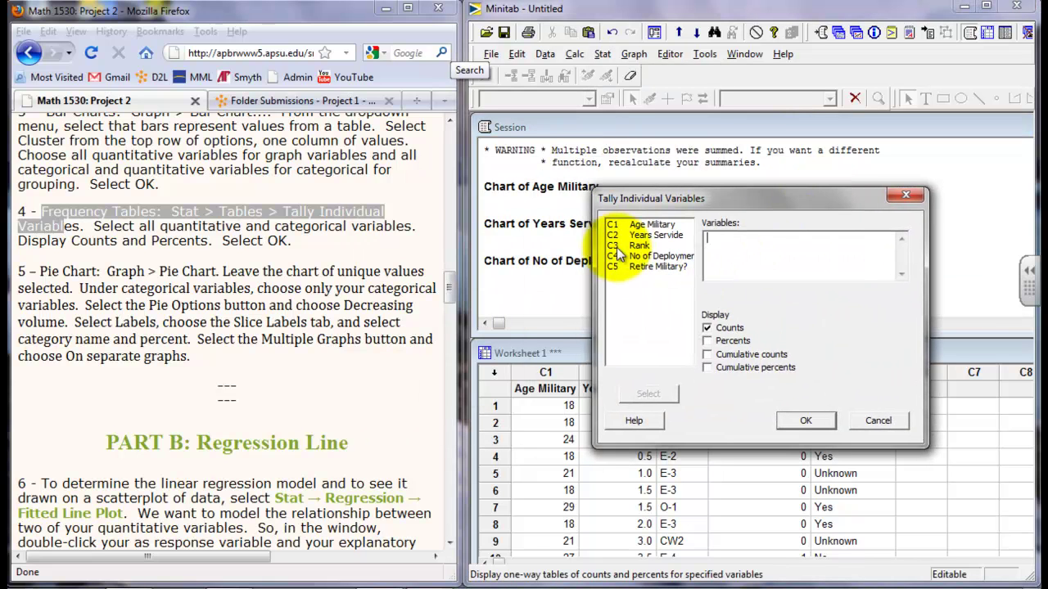
double_click(641, 225)
double_click(640, 236)
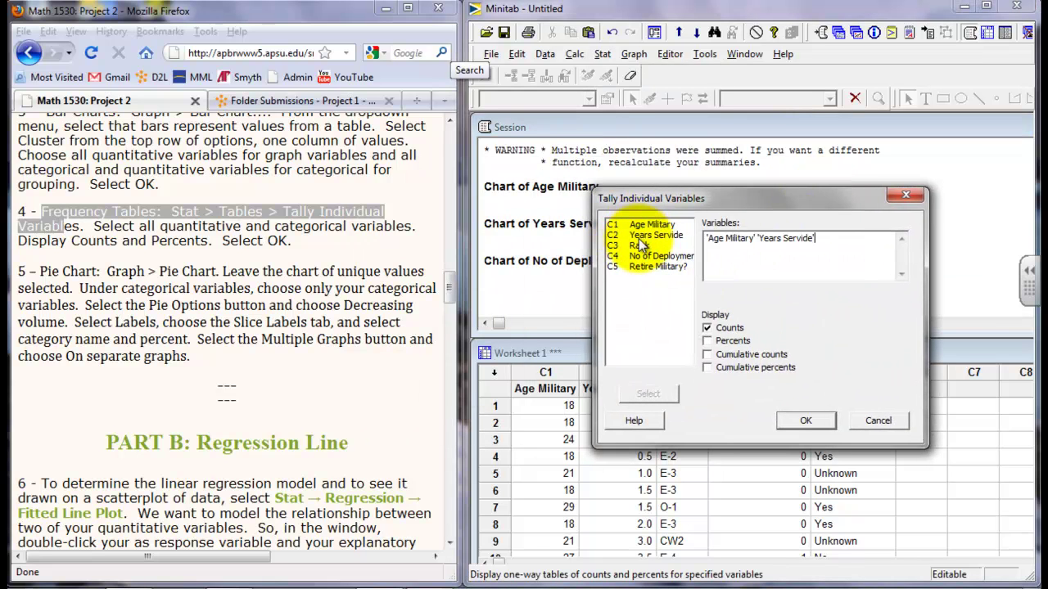
double_click(636, 247)
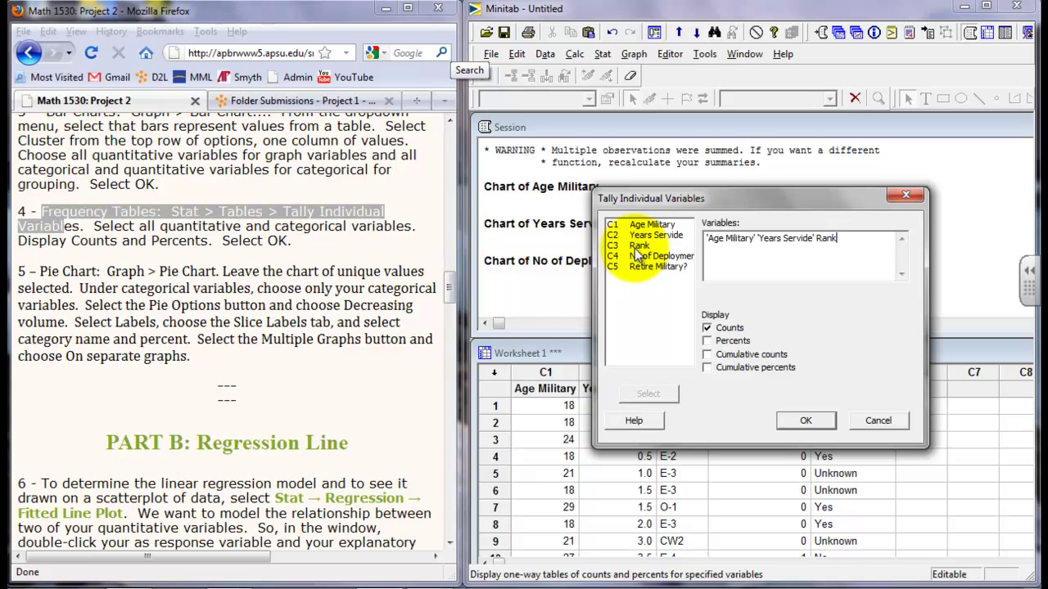
double_click(642, 258)
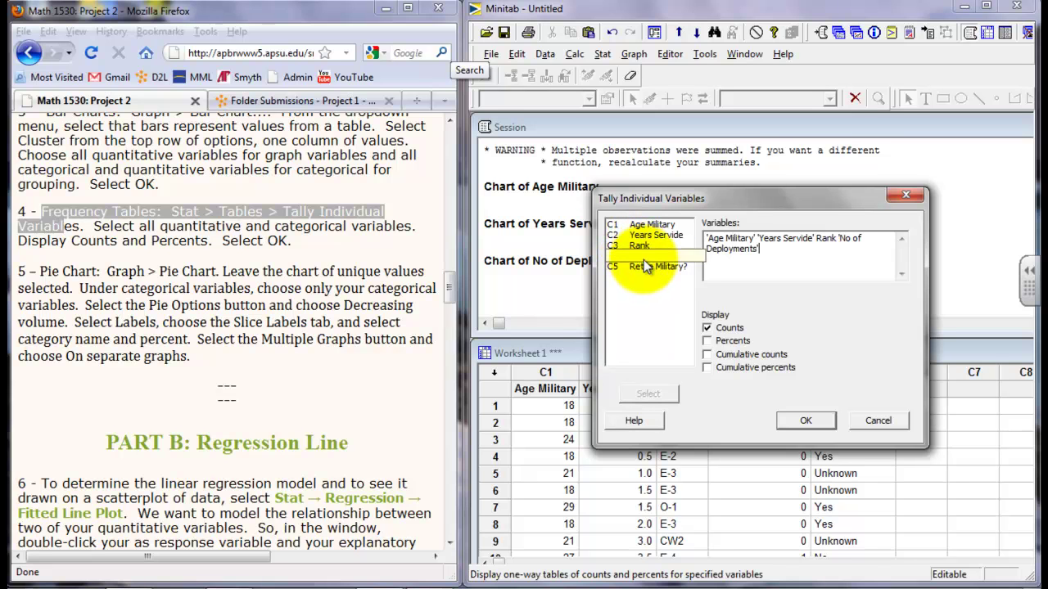
double_click(644, 266)
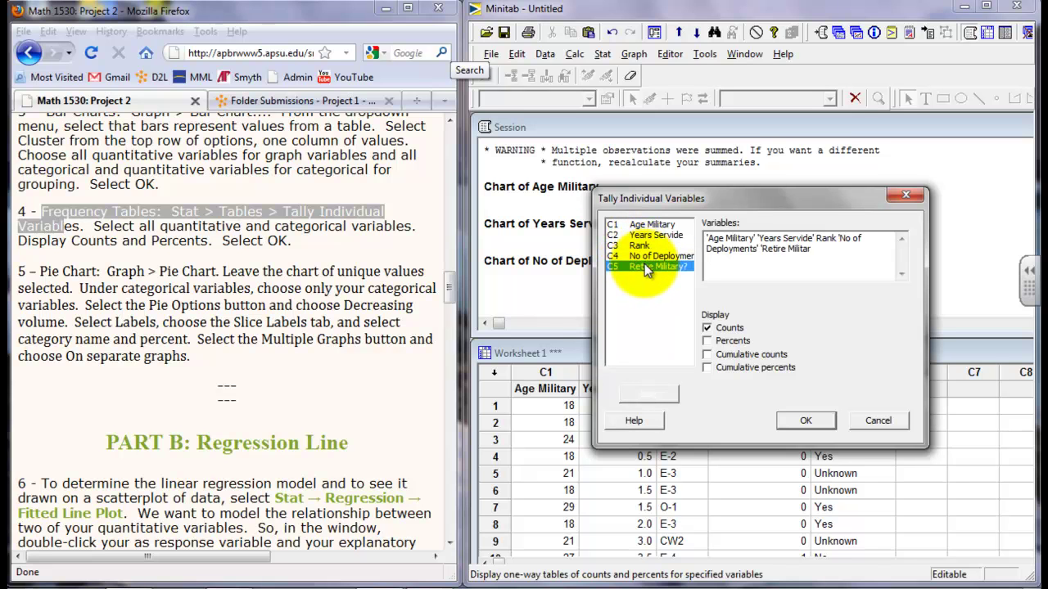
click(705, 342)
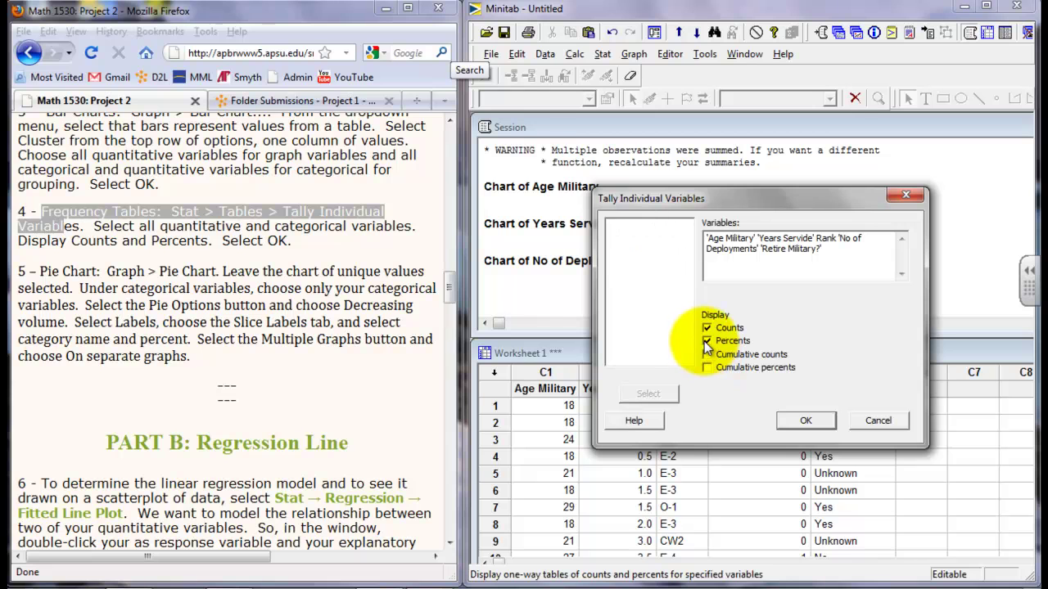
Step: Run the tally and scroll the Session window up to the start of its output
click(792, 422)
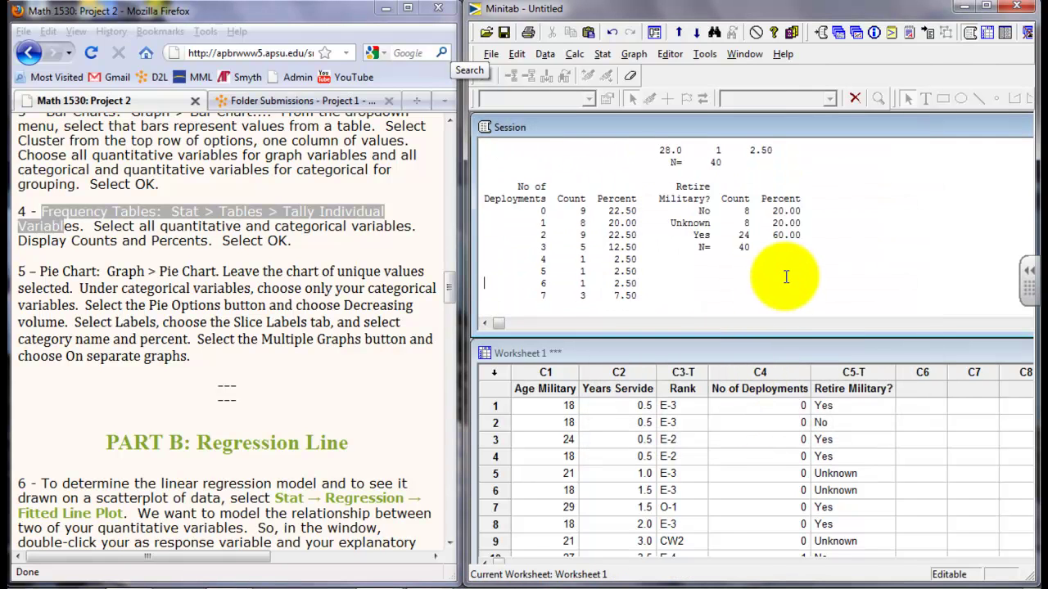
scroll(786, 277, up, 1)
scroll(786, 277, up, 3)
scroll(786, 277, up, 1)
scroll(786, 277, up, 2)
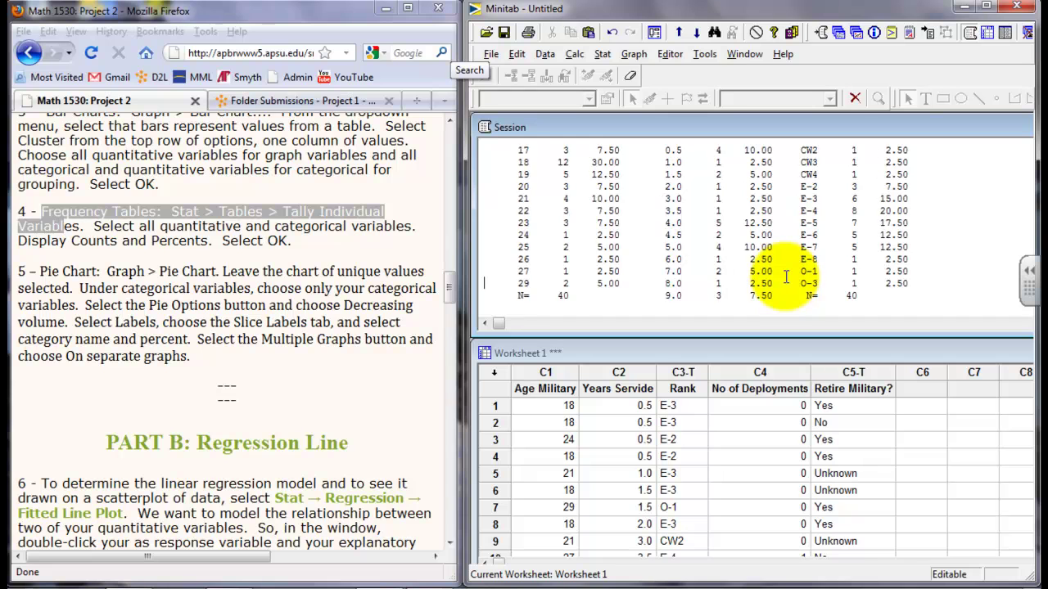
scroll(786, 277, up, 2)
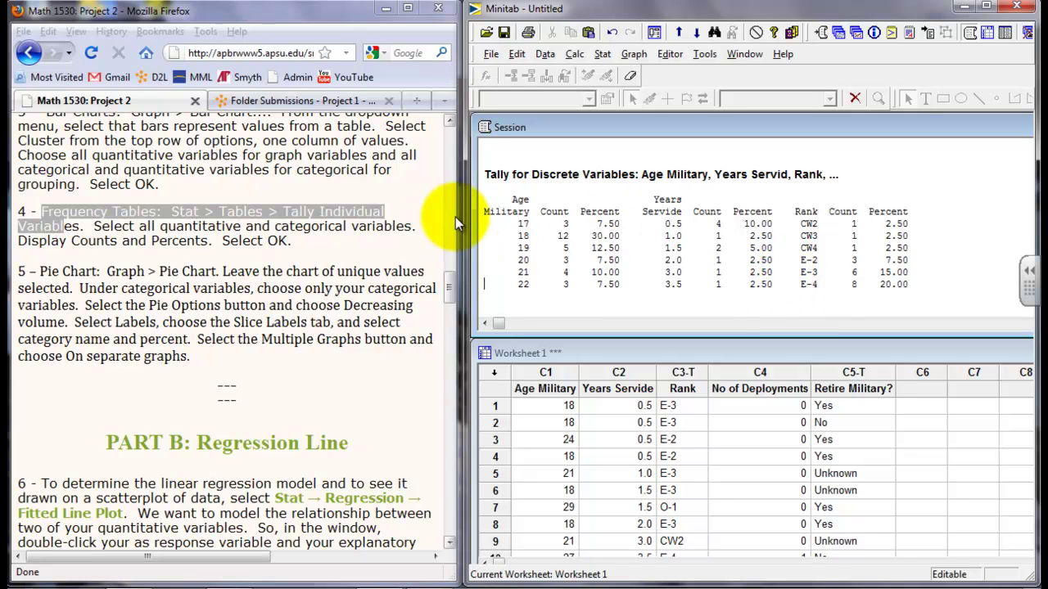
Step: Highlight the Count and Percent headers in the tally output, then clear the highlight
drag(500, 200, 566, 211)
click(545, 215)
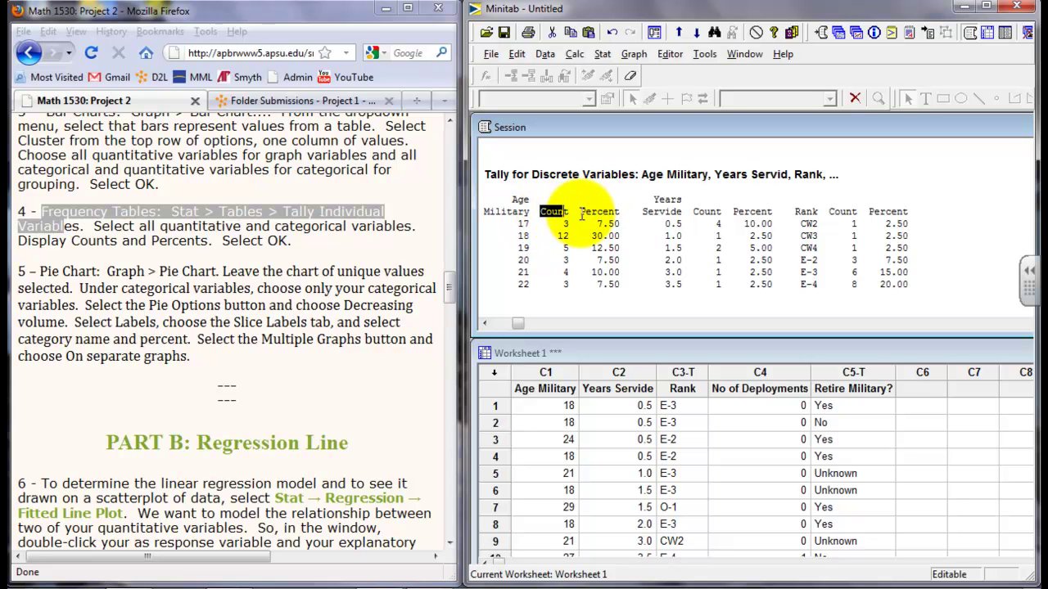
drag(579, 212, 624, 212)
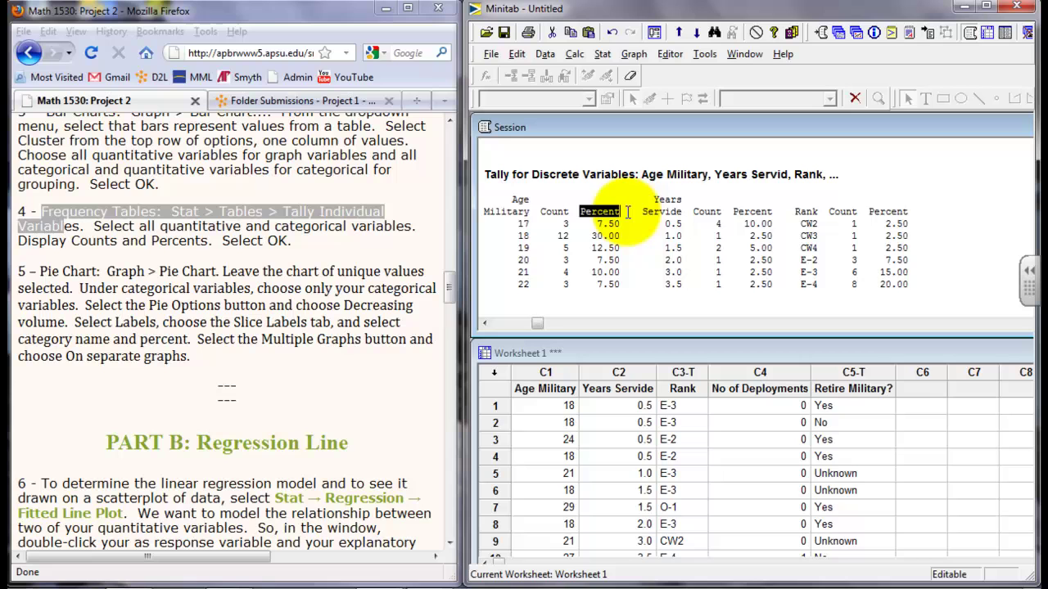
scroll(626, 212, down, 1)
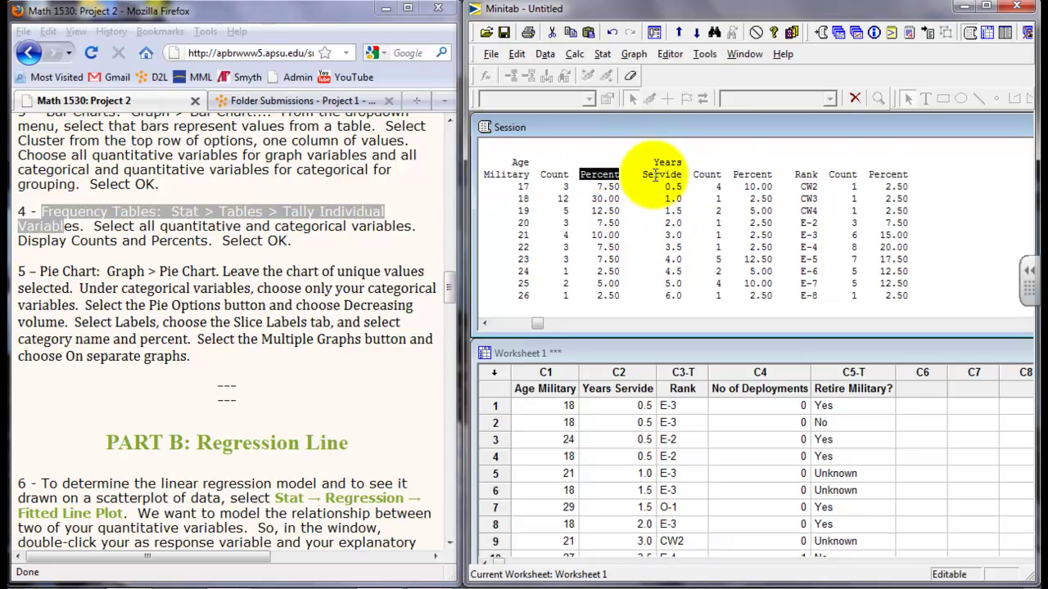
click(655, 178)
click(704, 188)
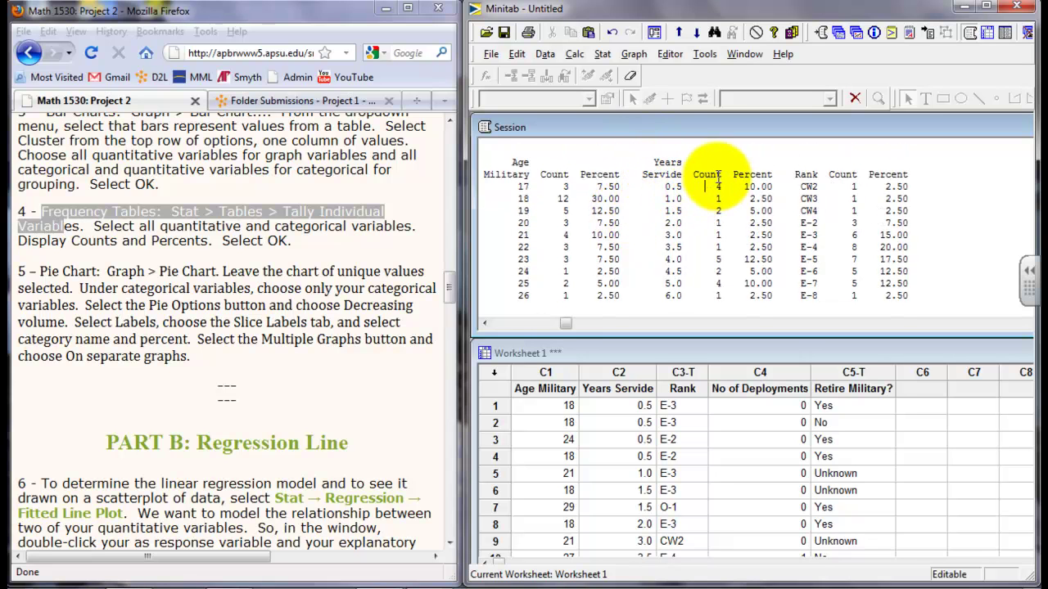
click(811, 185)
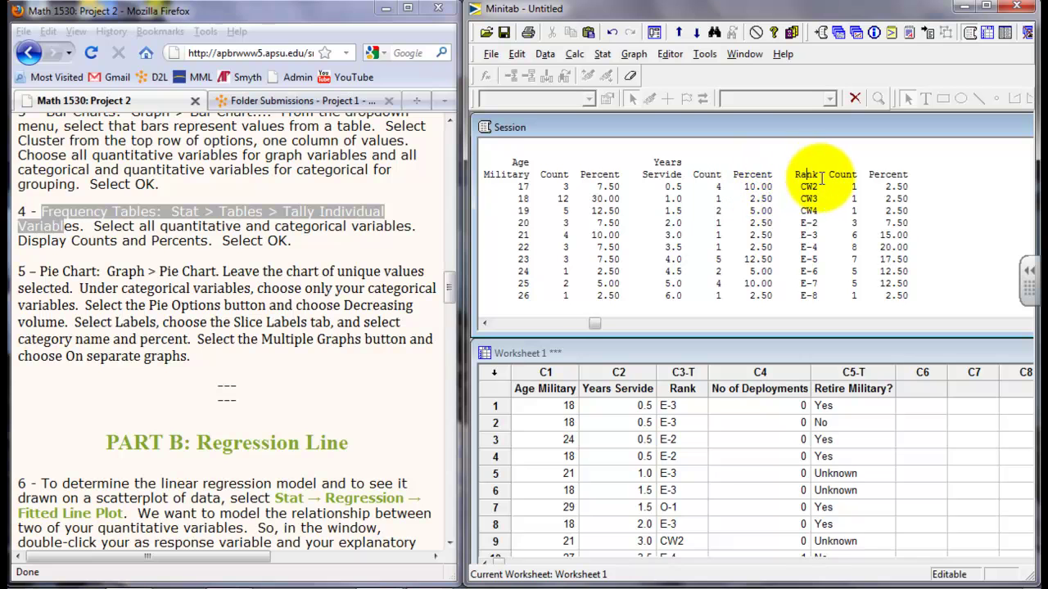
click(851, 183)
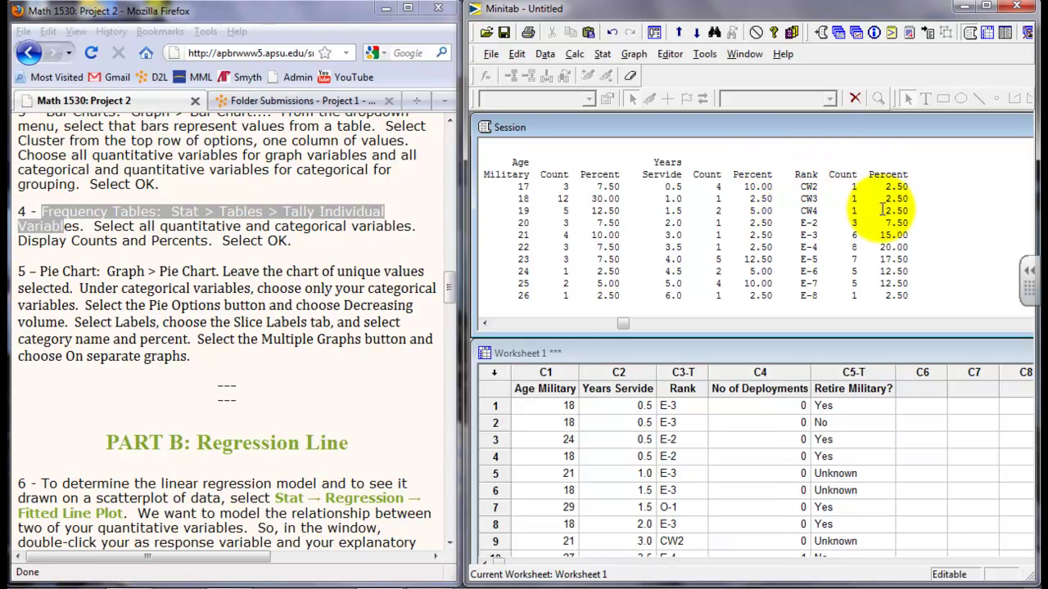
Step: Review the No of Deployments and Retire Military? tallies and highlight the pie chart instructions
scroll(879, 197, down, 3)
scroll(880, 213, down, 2)
scroll(880, 213, down, 2)
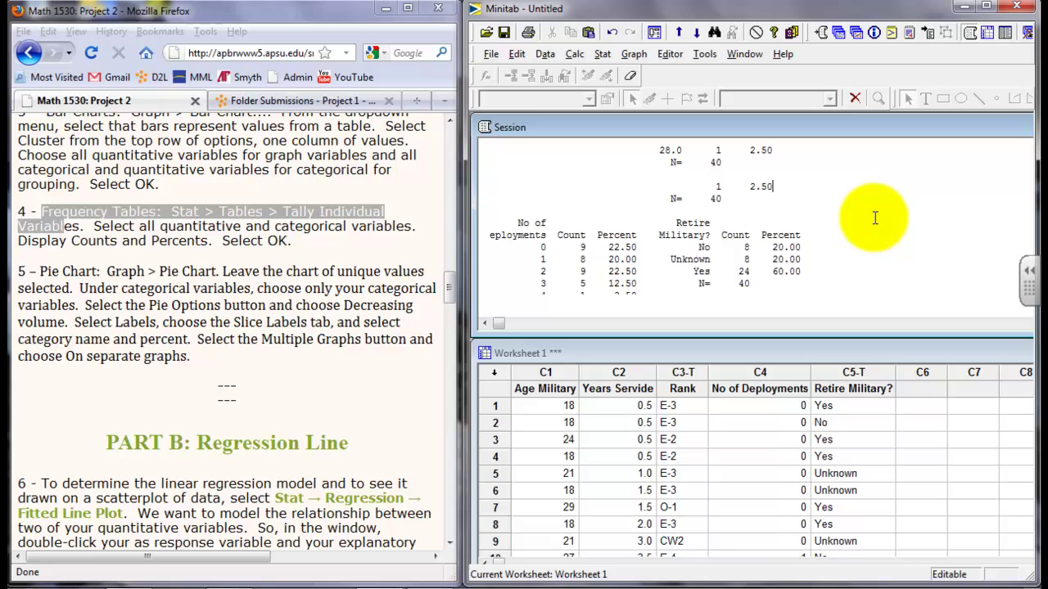
scroll(872, 219, down, 1)
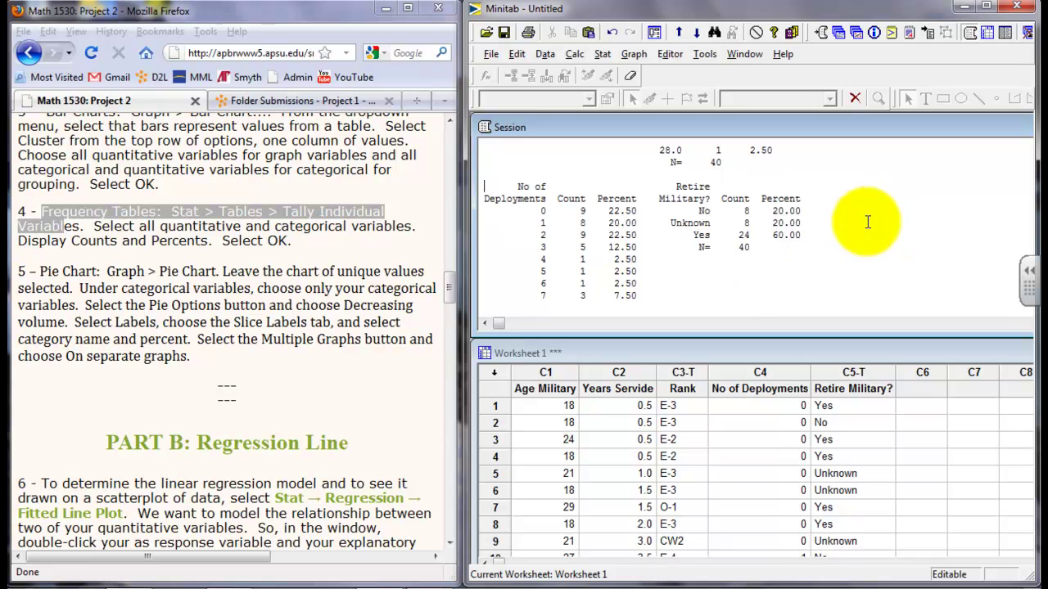
click(675, 199)
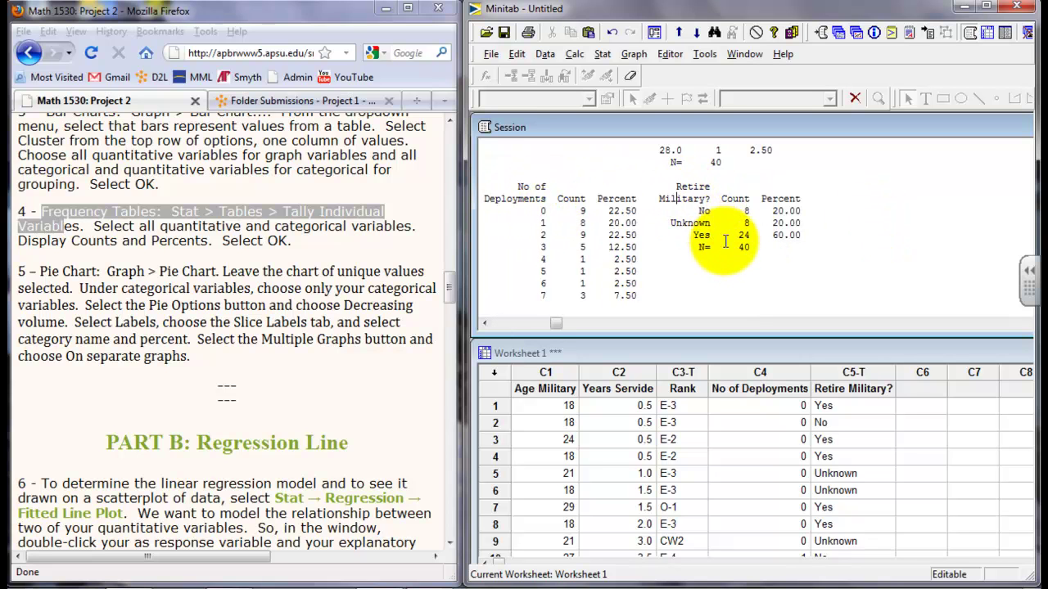
drag(39, 271, 216, 271)
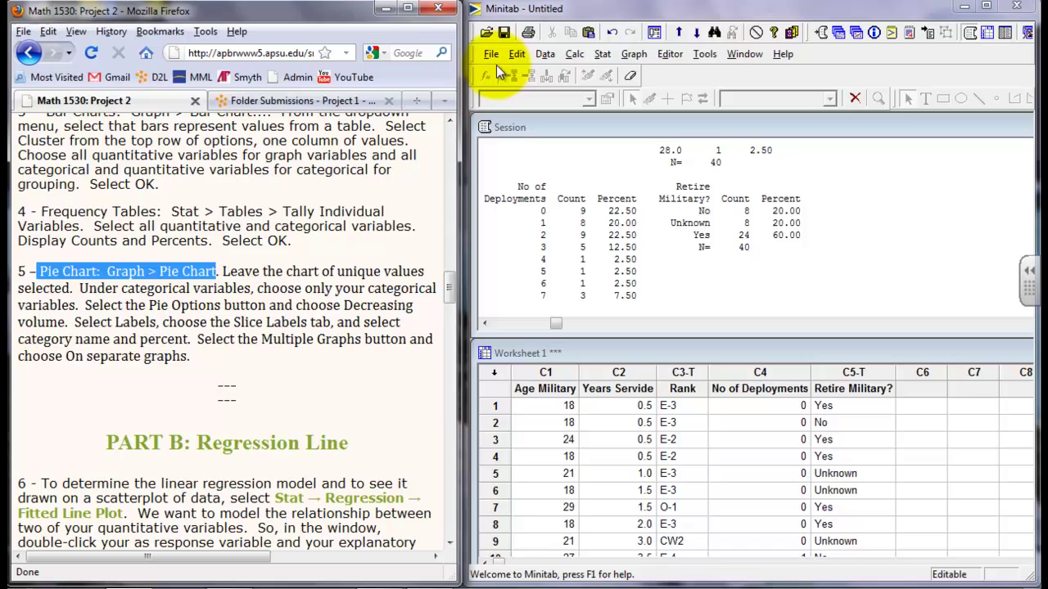
Step: Start a pie chart with Rank and Retire Military? as chart variables
click(634, 54)
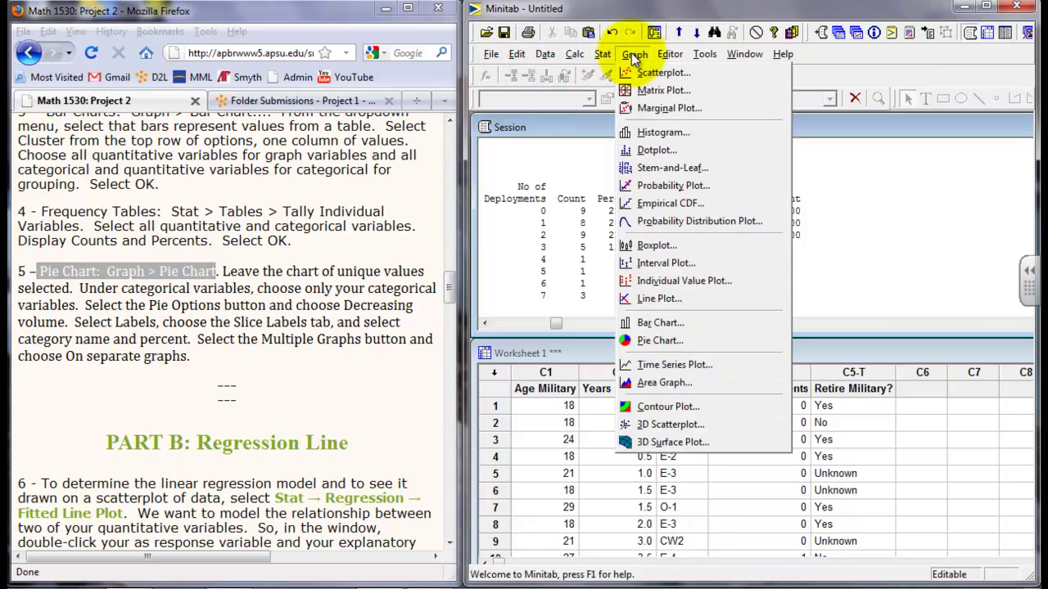
click(671, 339)
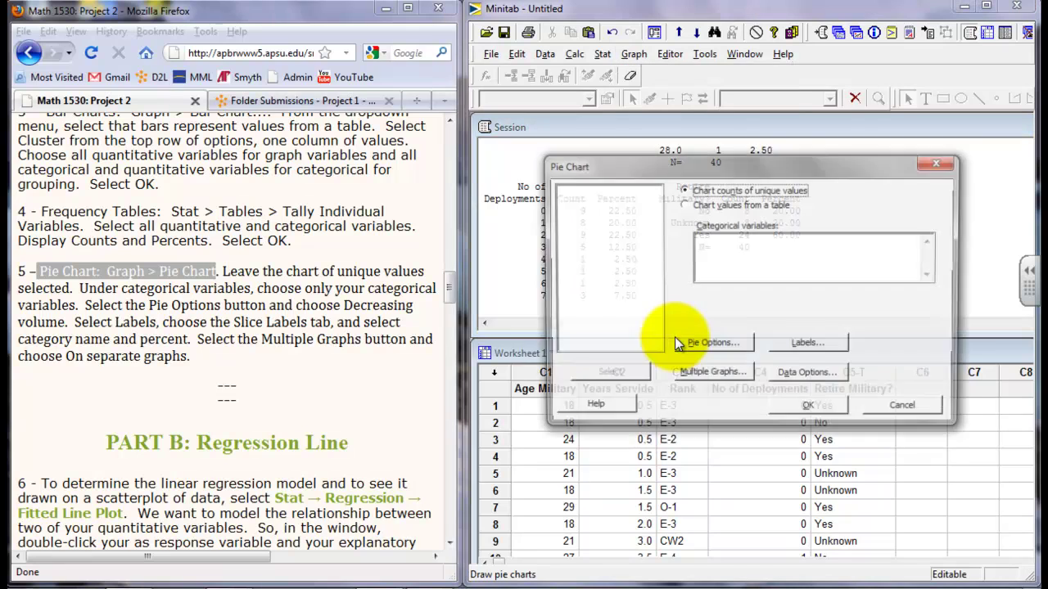
click(730, 248)
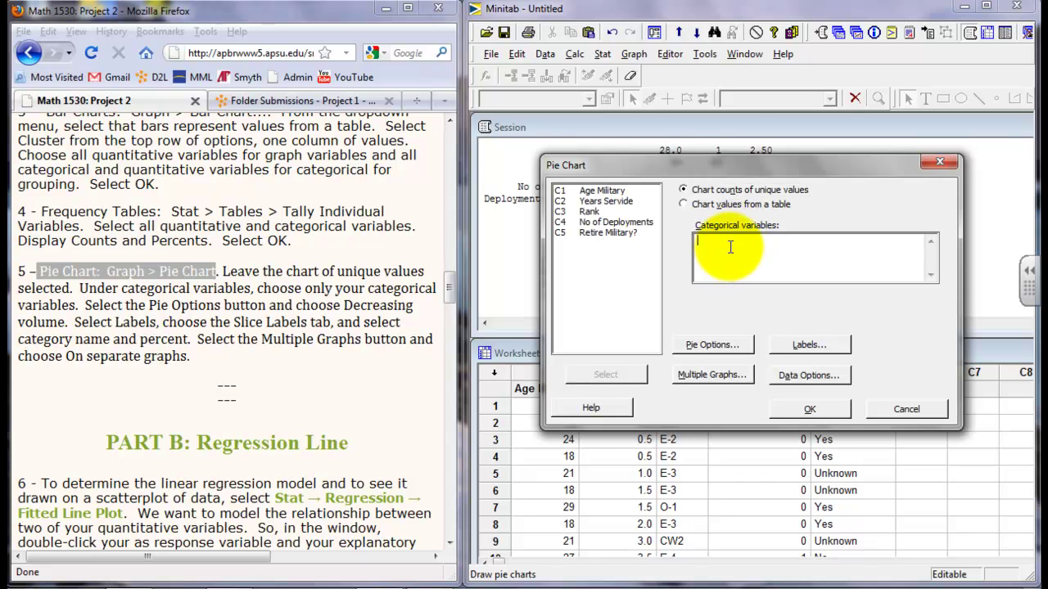
double_click(592, 213)
click(598, 233)
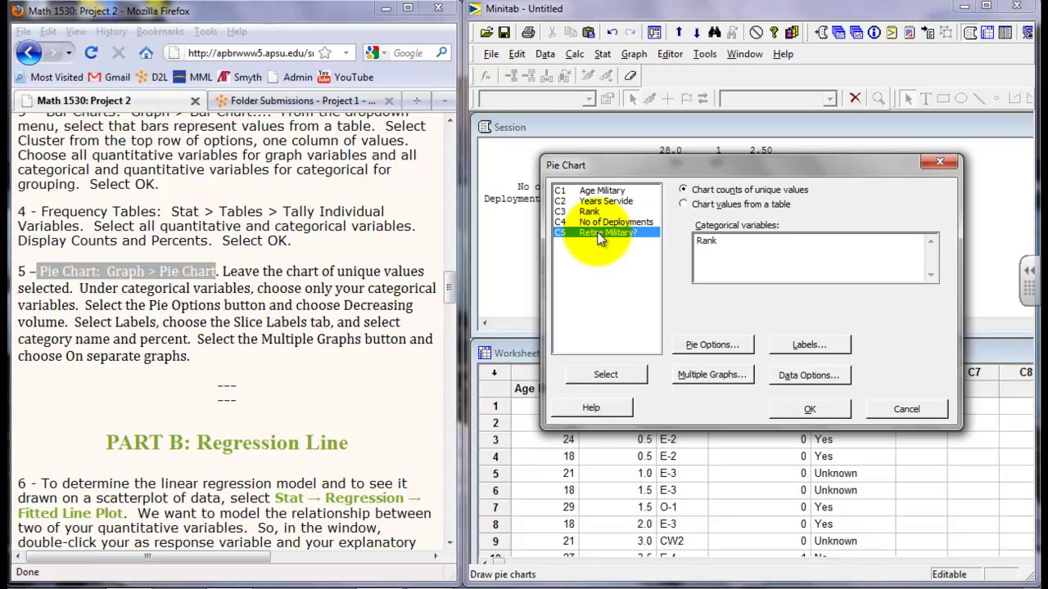
double_click(599, 233)
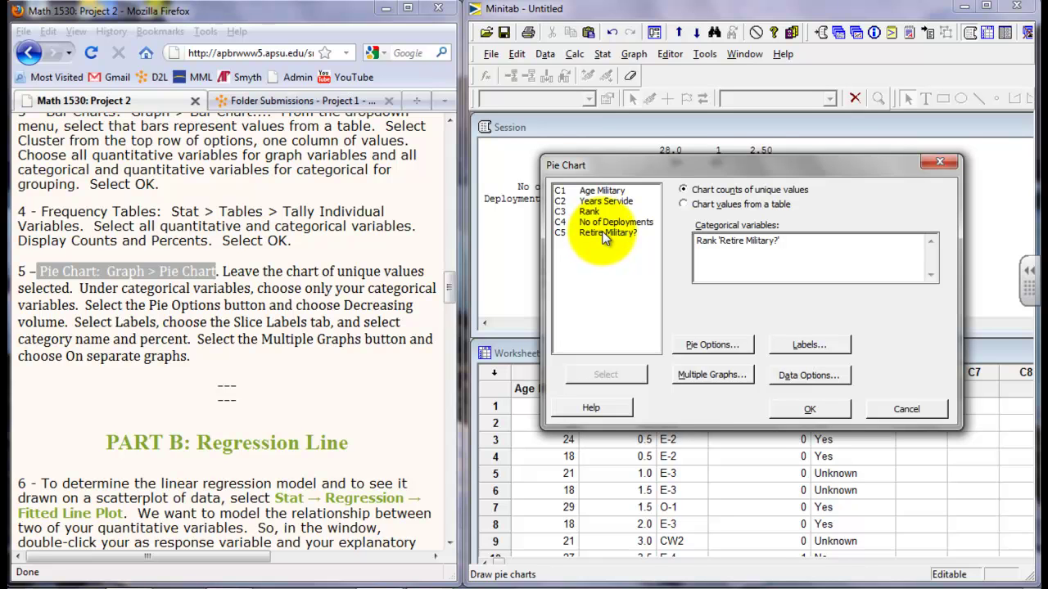
Step: Order the pie slices by decreasing volume
click(699, 348)
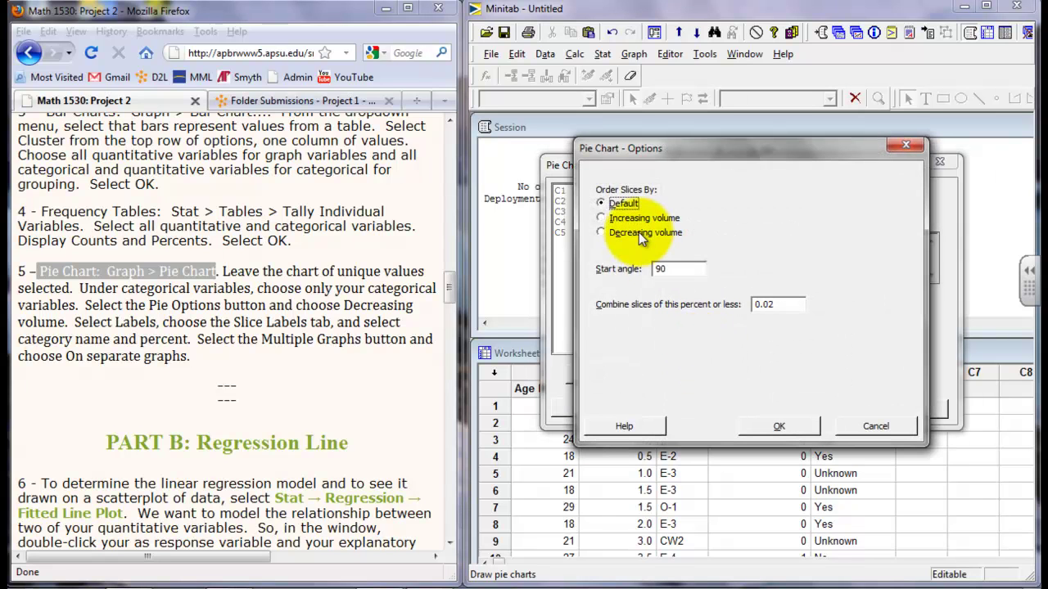
click(618, 231)
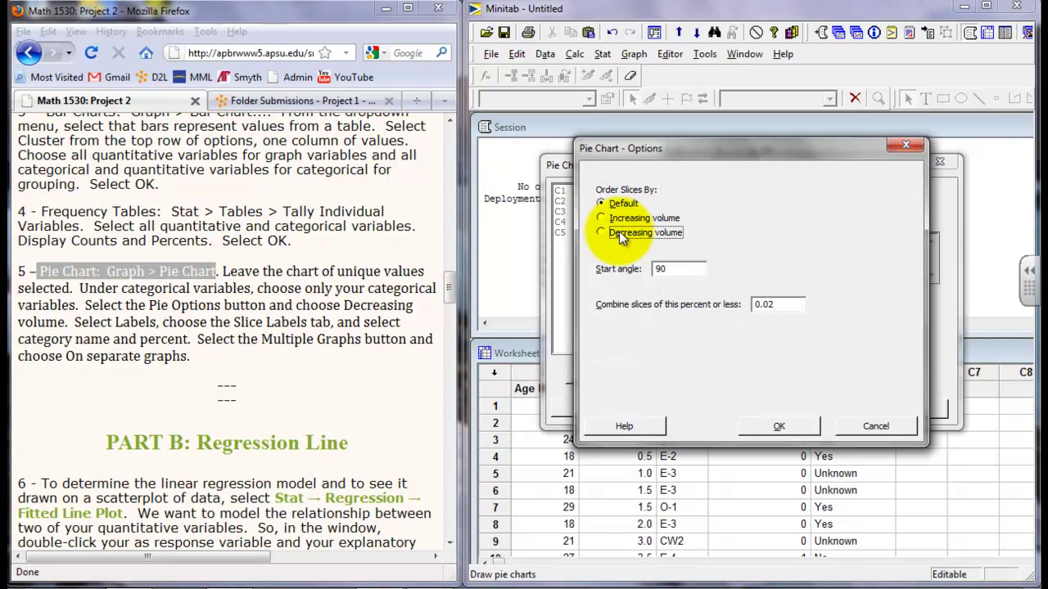
click(761, 425)
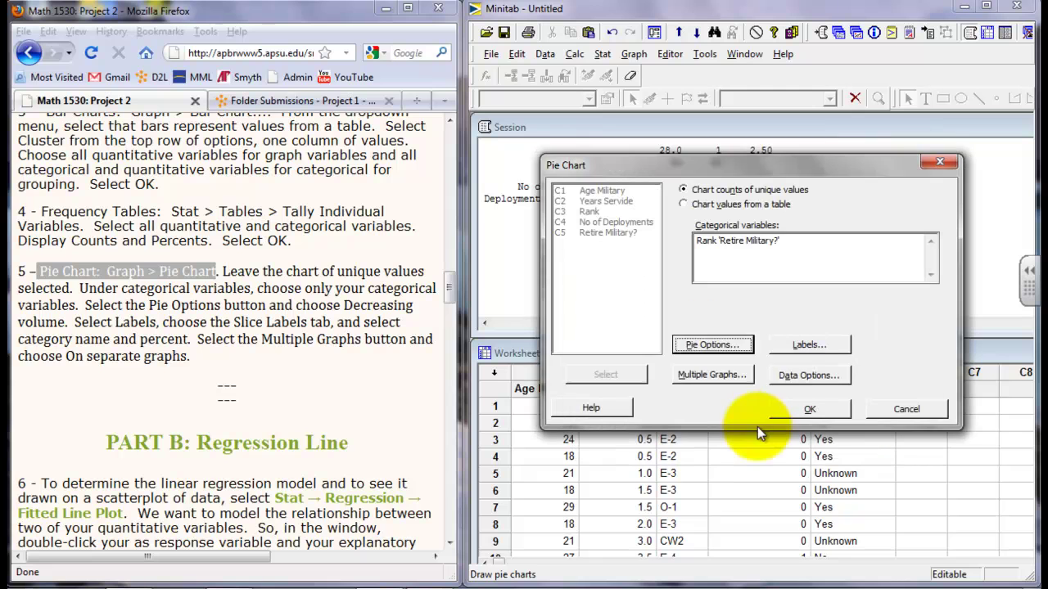
Step: Label the slices with category name and percent
click(793, 350)
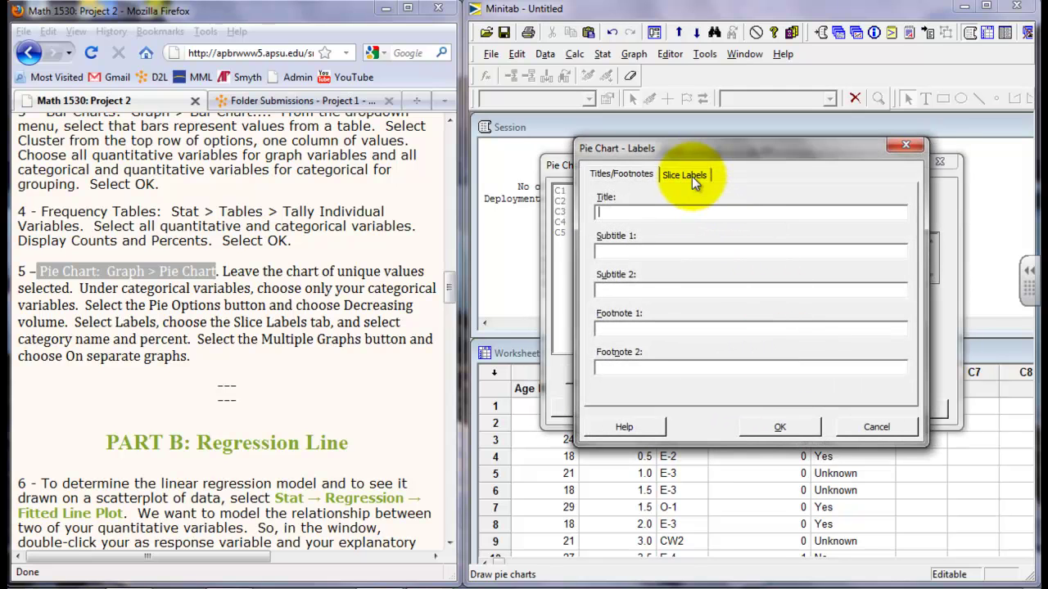
click(692, 176)
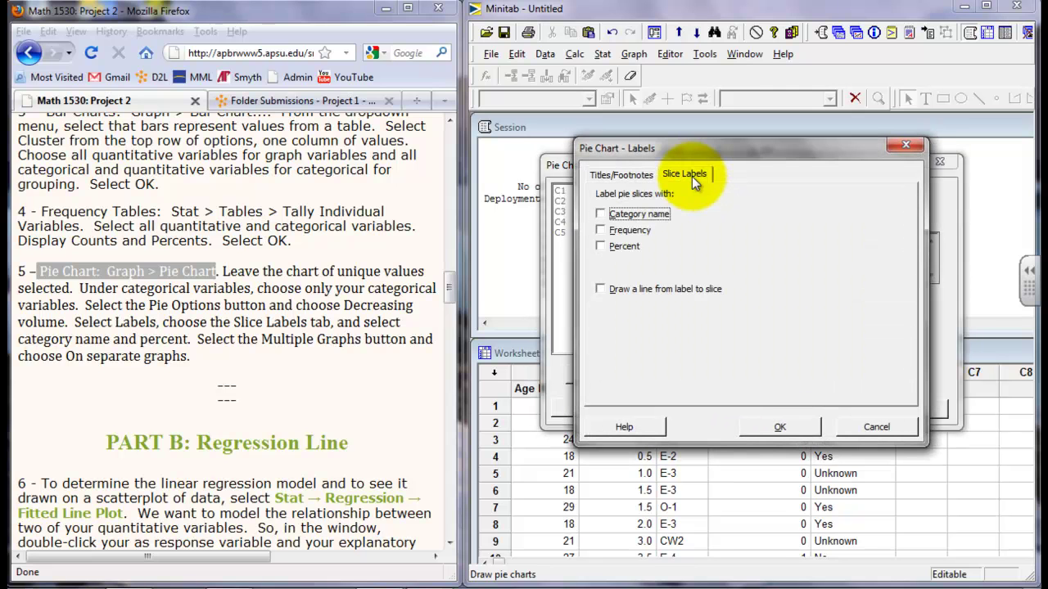
click(600, 213)
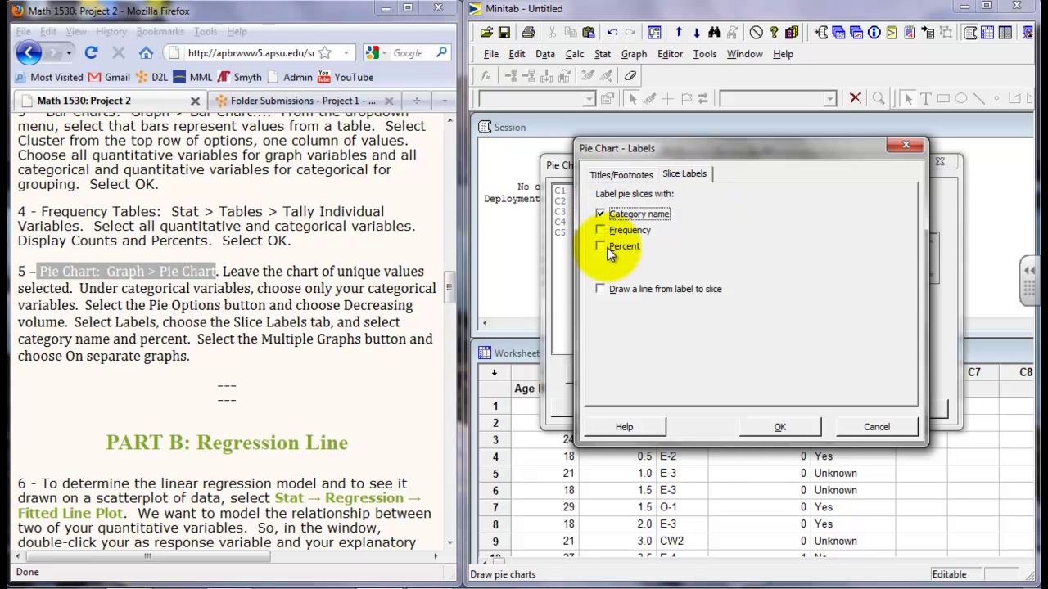
click(602, 246)
click(779, 429)
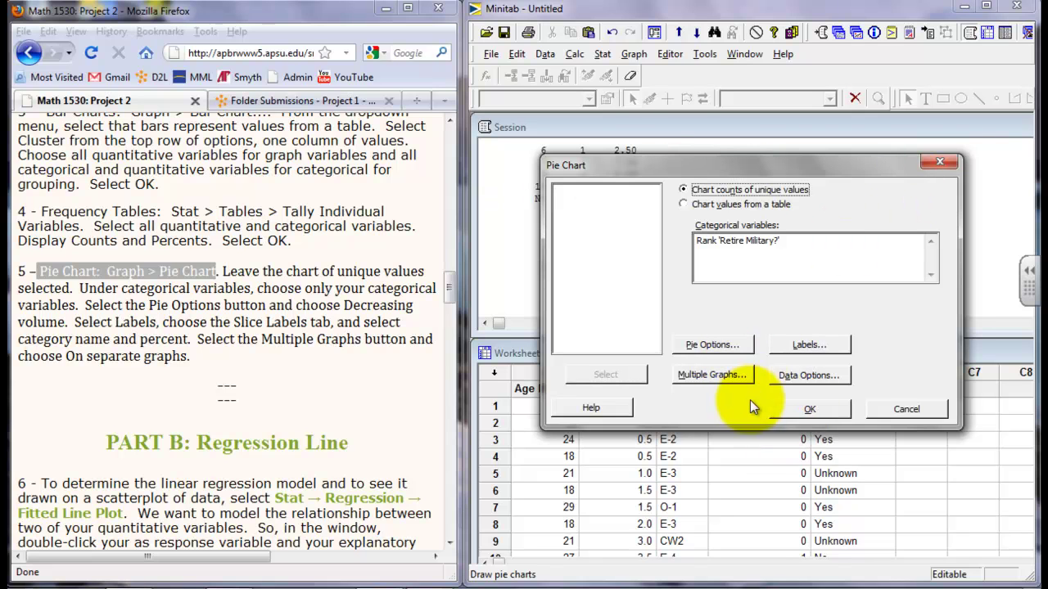
Step: Put each variable's pie chart on a separate graph
click(712, 375)
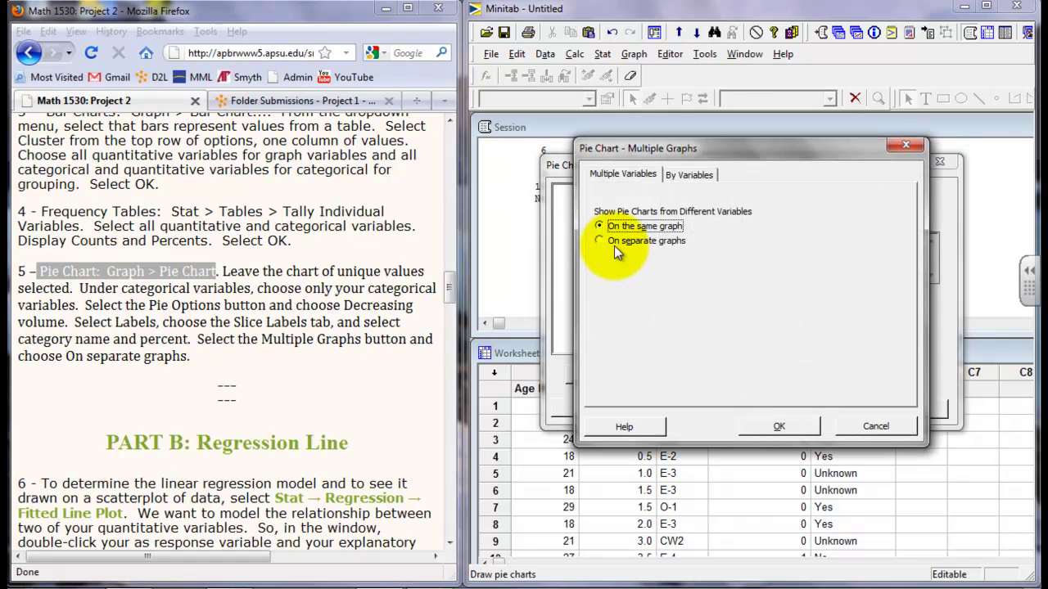
click(615, 242)
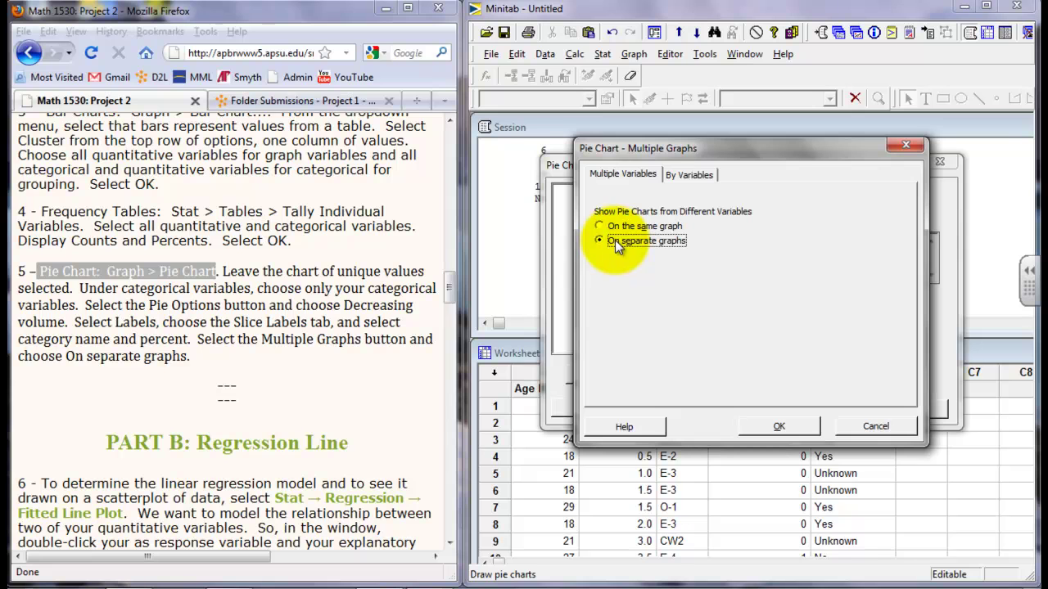
click(781, 422)
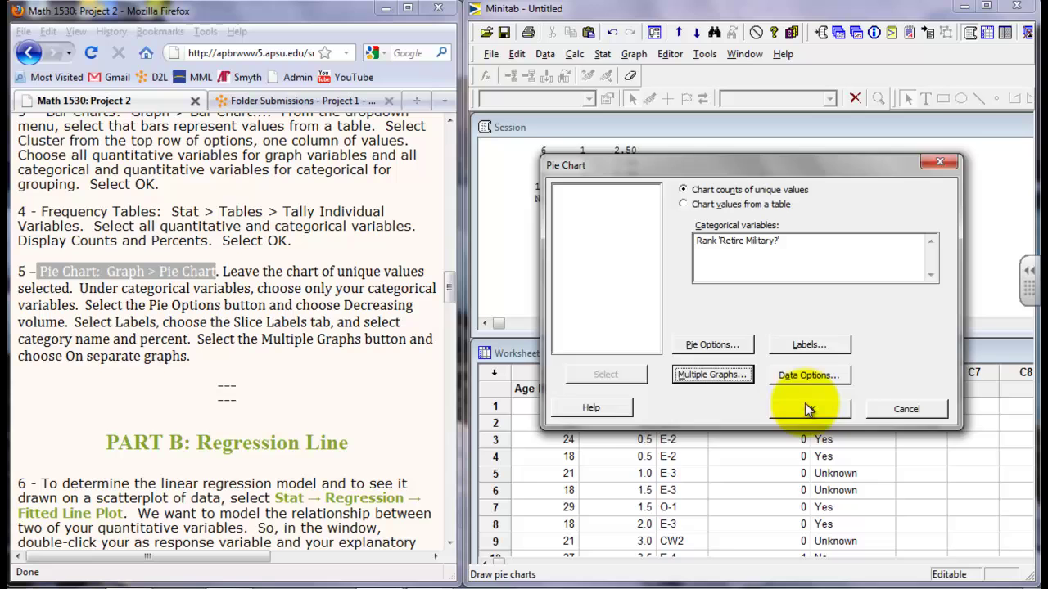
Step: Draw the Rank and Retire Military? pie charts and arrange both windows to view them
click(807, 405)
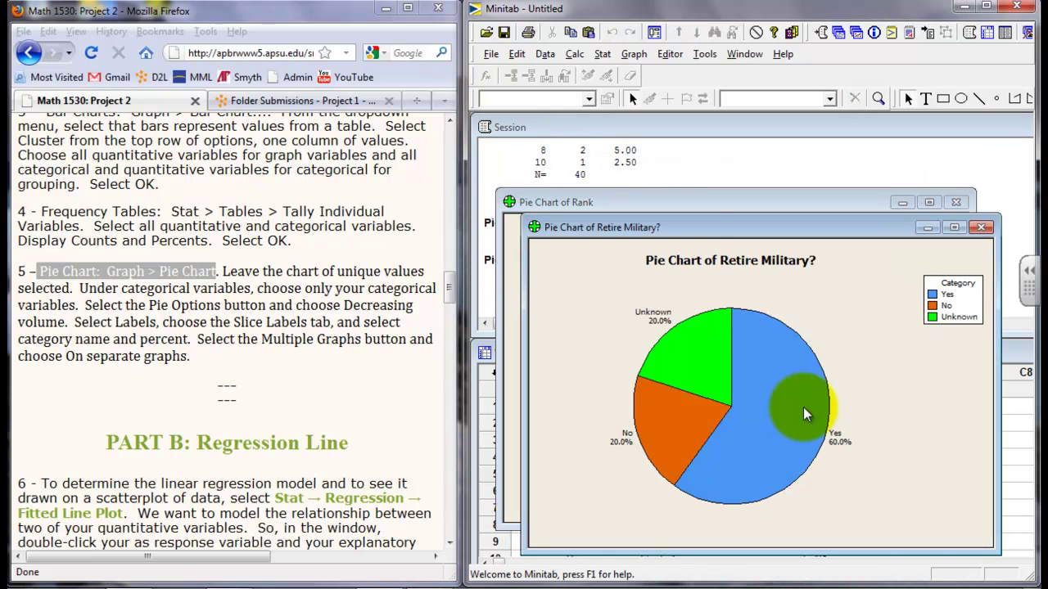
drag(681, 232, 662, 225)
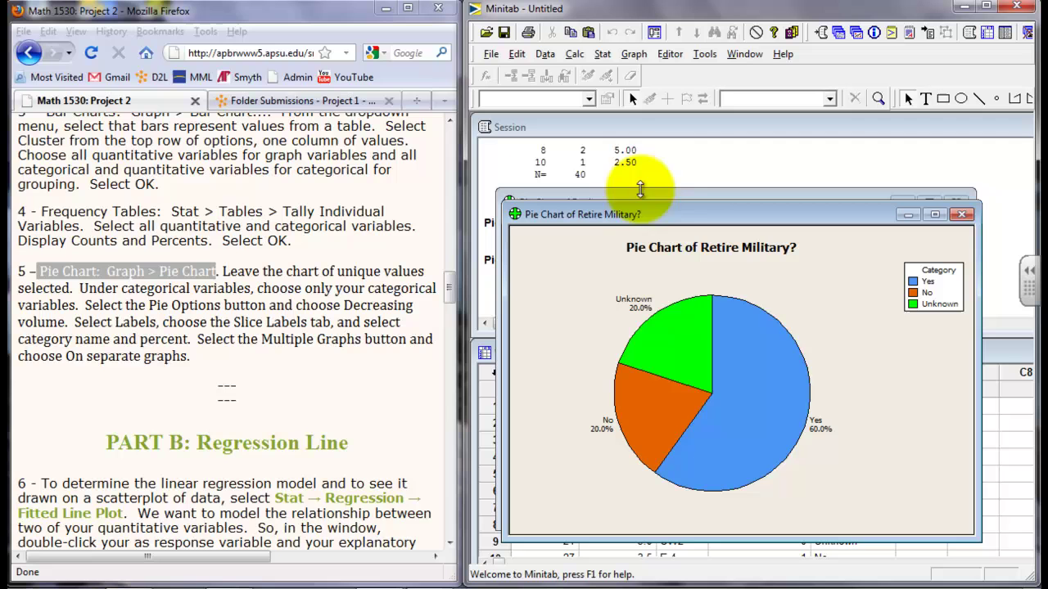
click(692, 231)
mouse_move(689, 215)
mouse_down()
mouse_move(726, 227)
mouse_move(651, 143)
mouse_move(670, 136)
mouse_up()
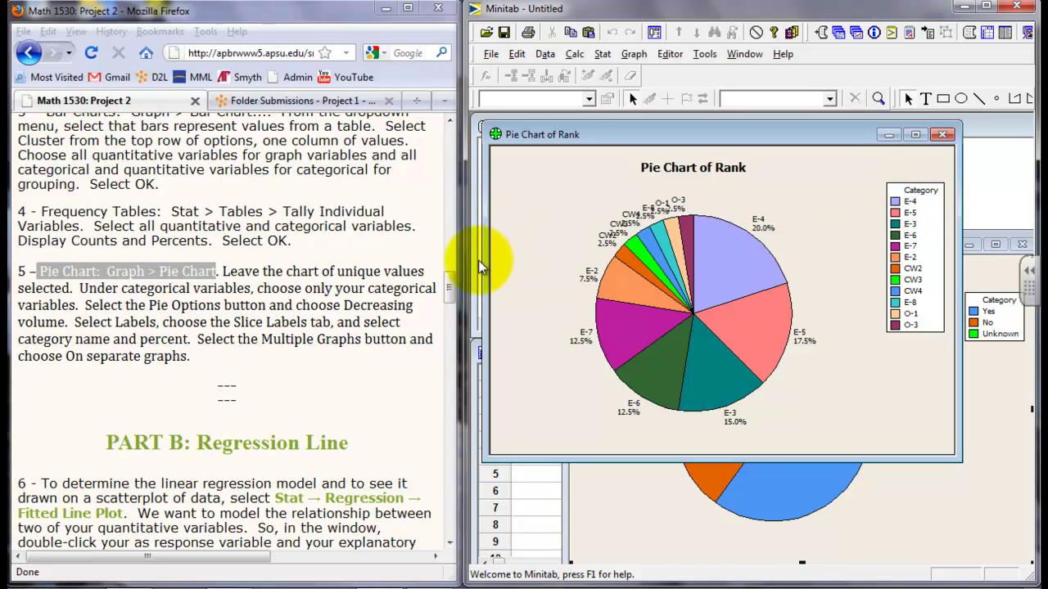
click(647, 301)
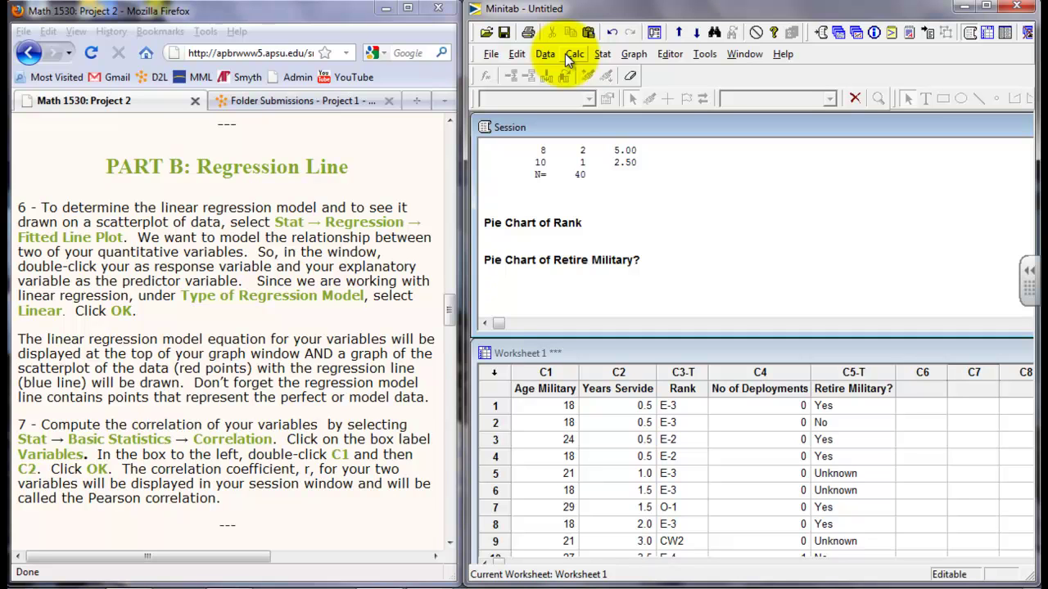
Step: Set up a linear Fitted Line Plot: response No of Deployments, predictor Years Servide
click(598, 58)
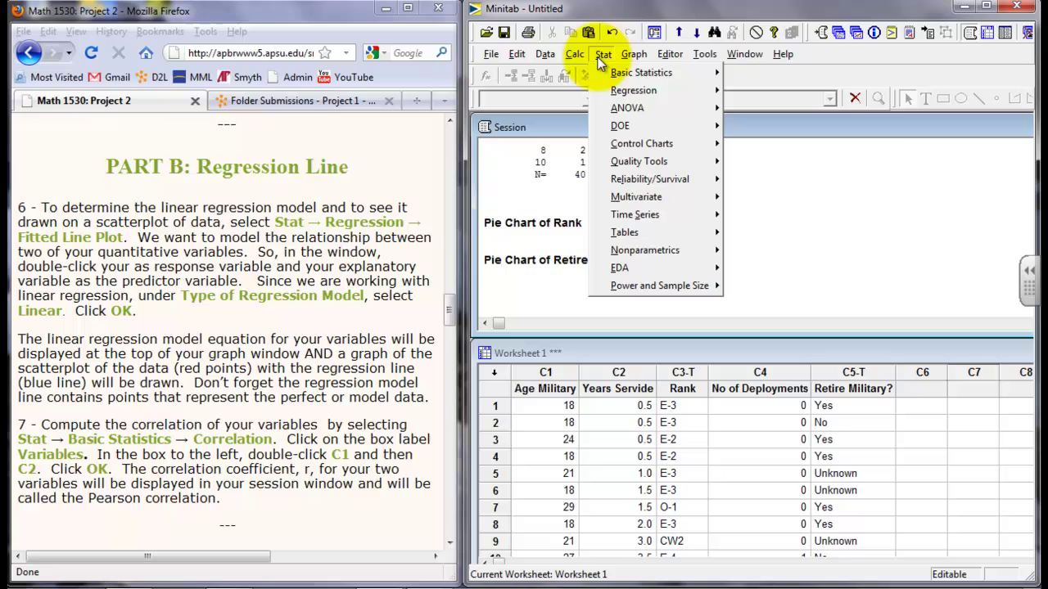
mouse_move(633, 90)
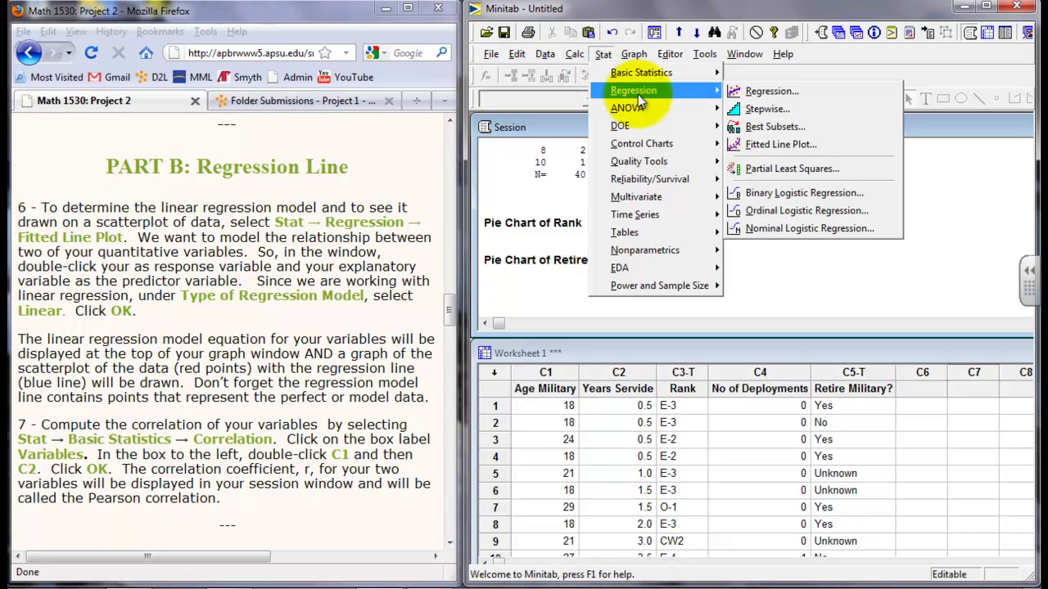
click(812, 153)
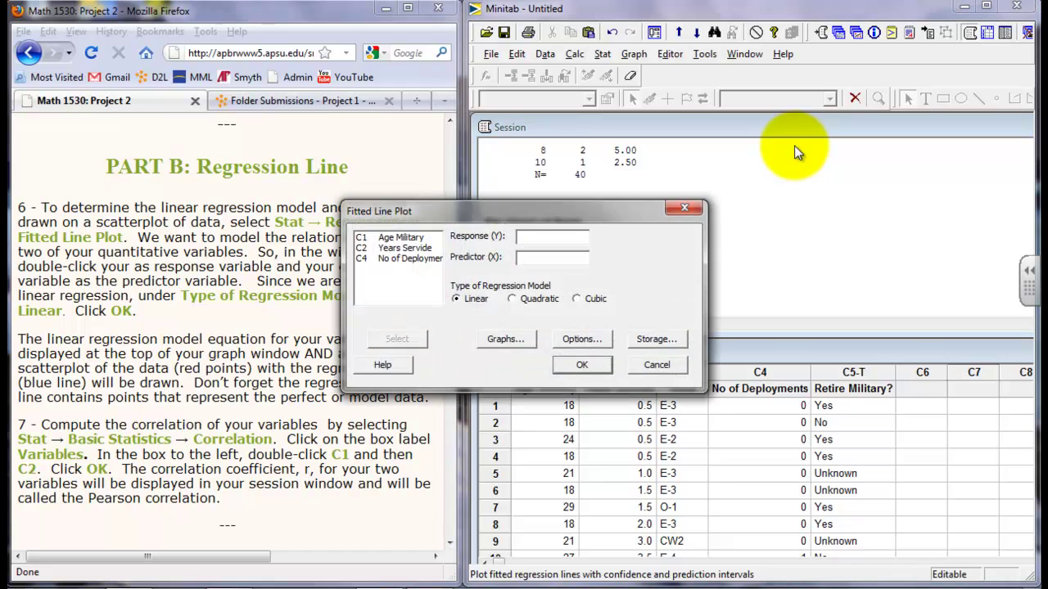
drag(615, 211, 814, 176)
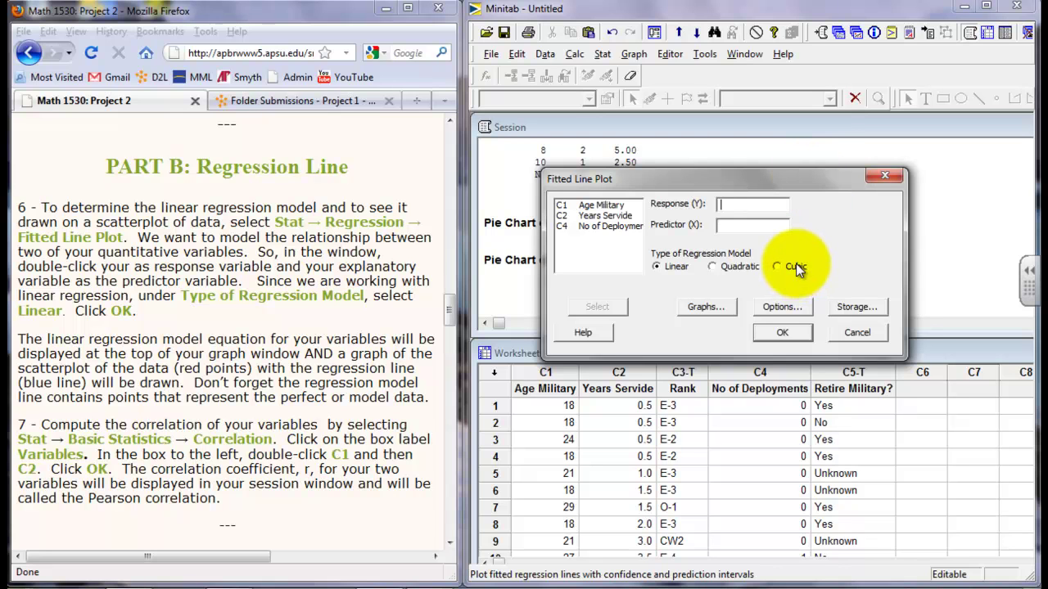
click(608, 226)
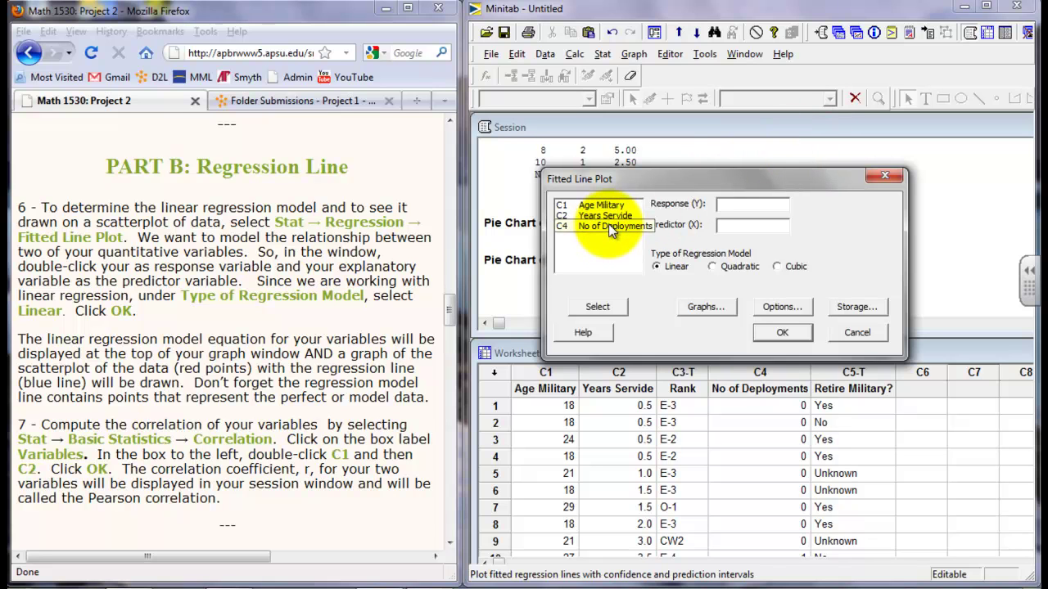
double_click(610, 224)
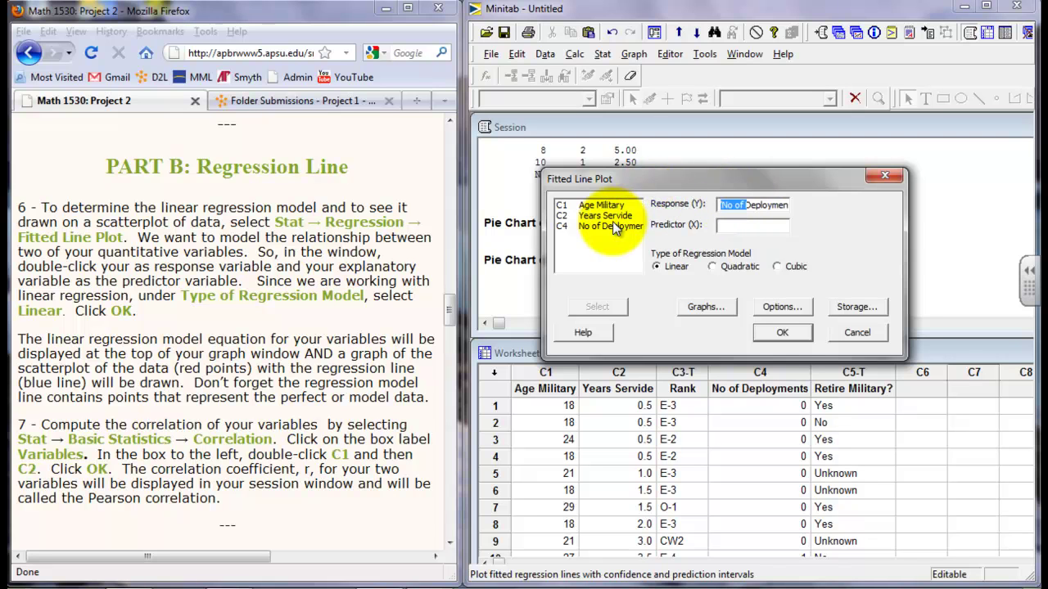
click(752, 229)
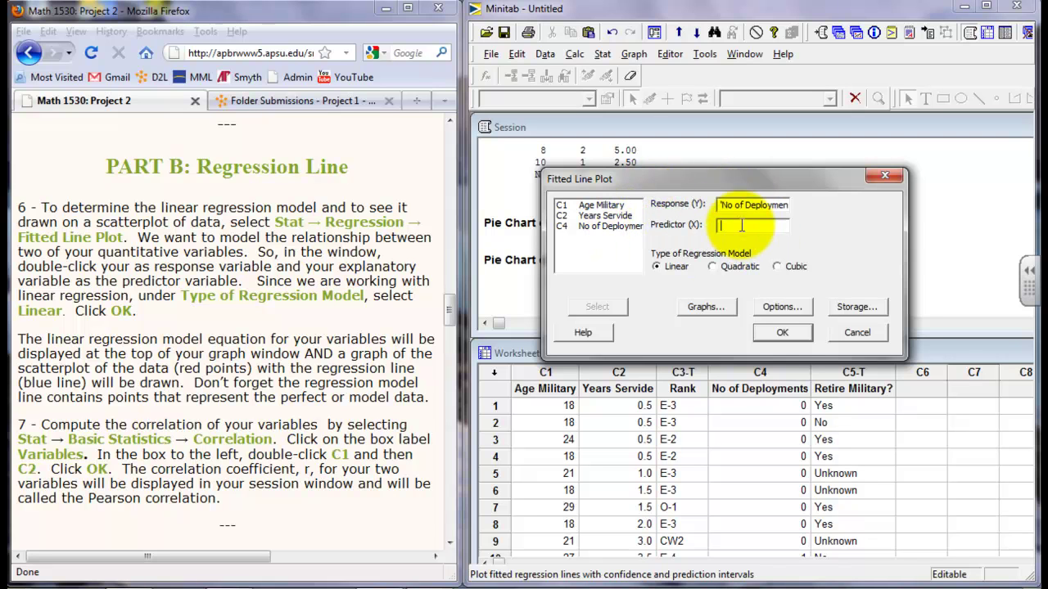
double_click(604, 217)
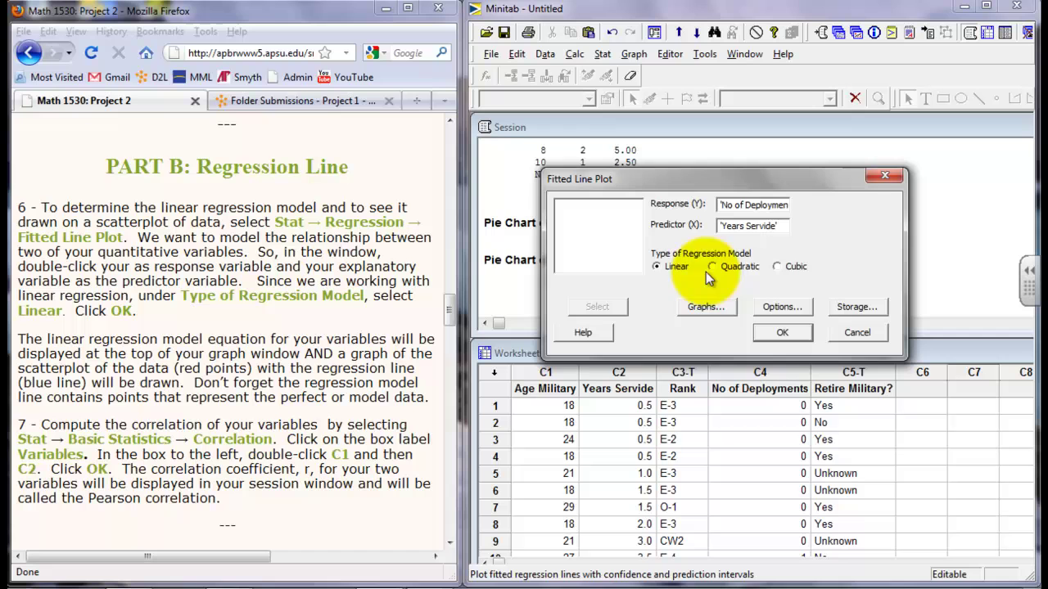
Step: Draw the fitted line plot and inspect its regression equation and S/R-Sq table
click(770, 328)
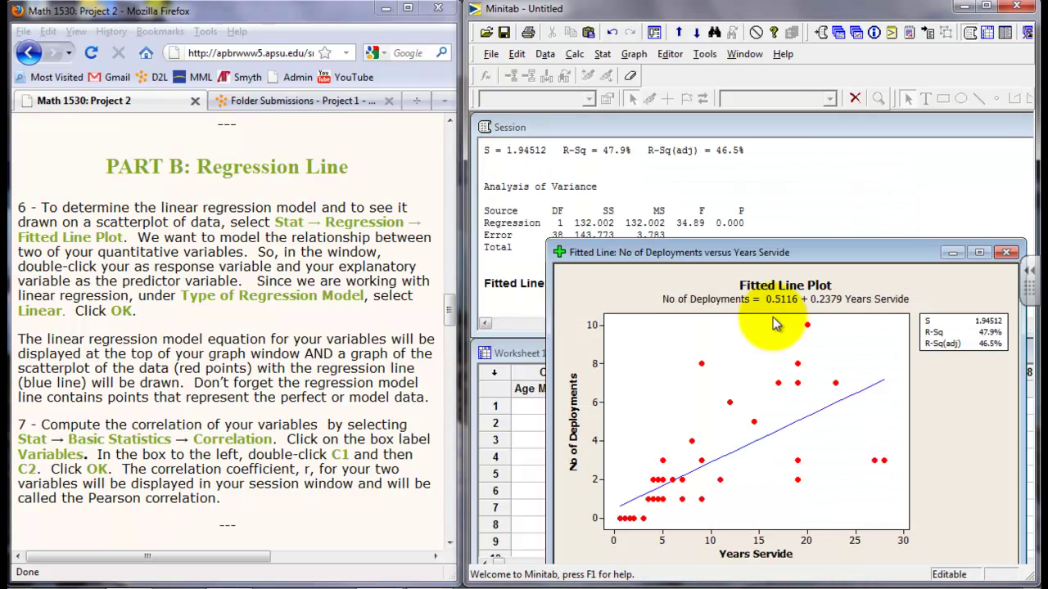
drag(803, 250, 750, 156)
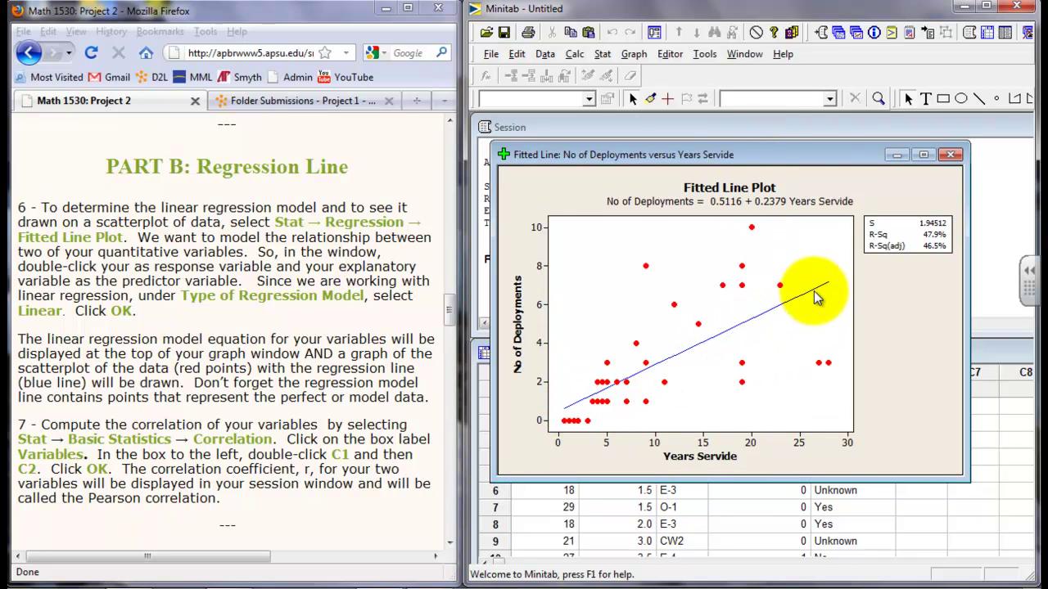
click(608, 201)
click(602, 201)
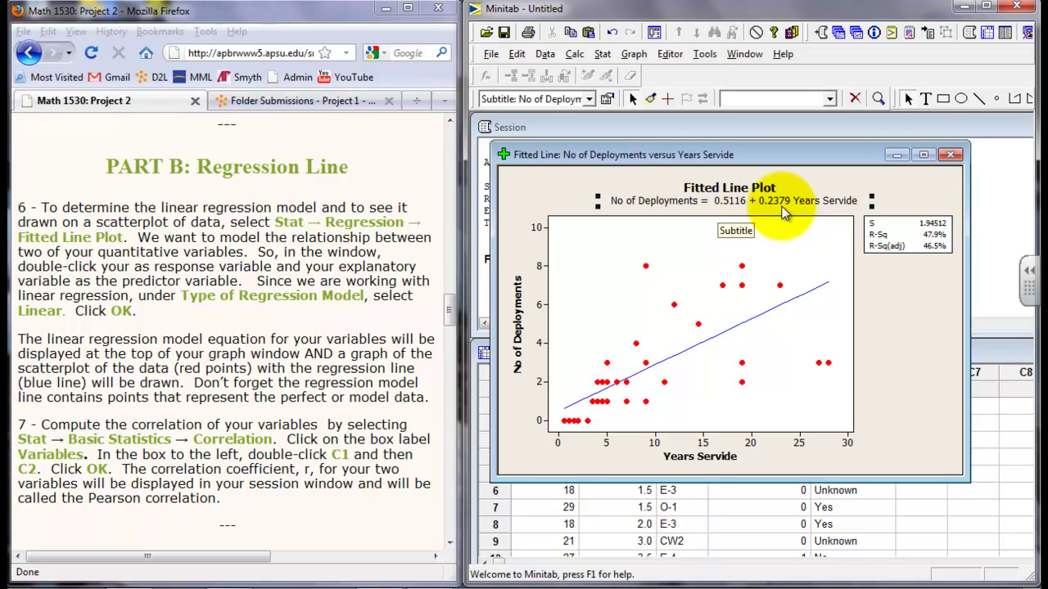
click(901, 248)
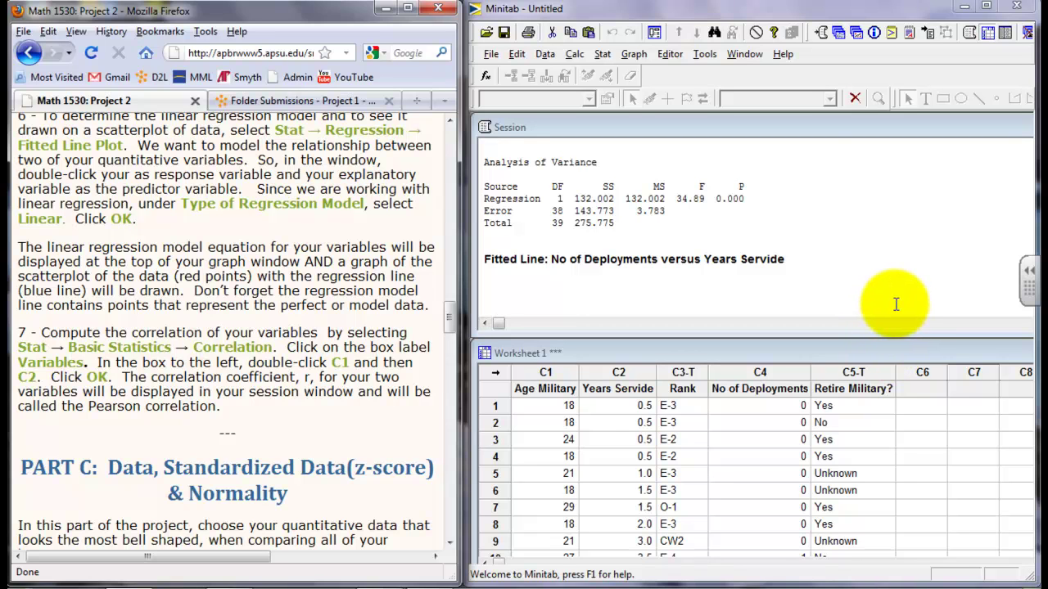
Step: Correlate Years Servide with No of Deployments and highlight the Pearson result 0.692
click(605, 53)
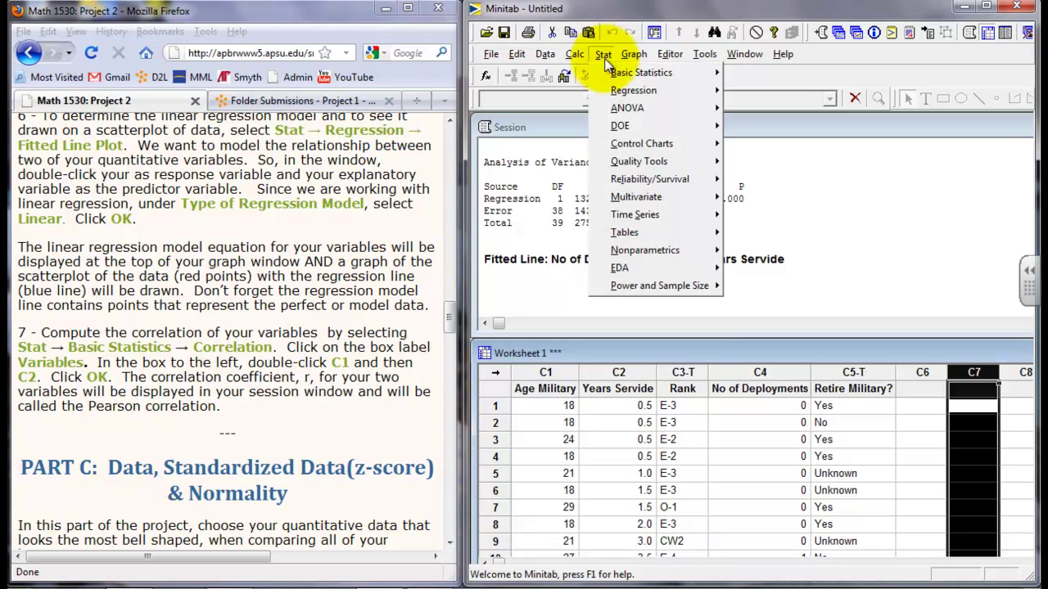
mouse_move(641, 73)
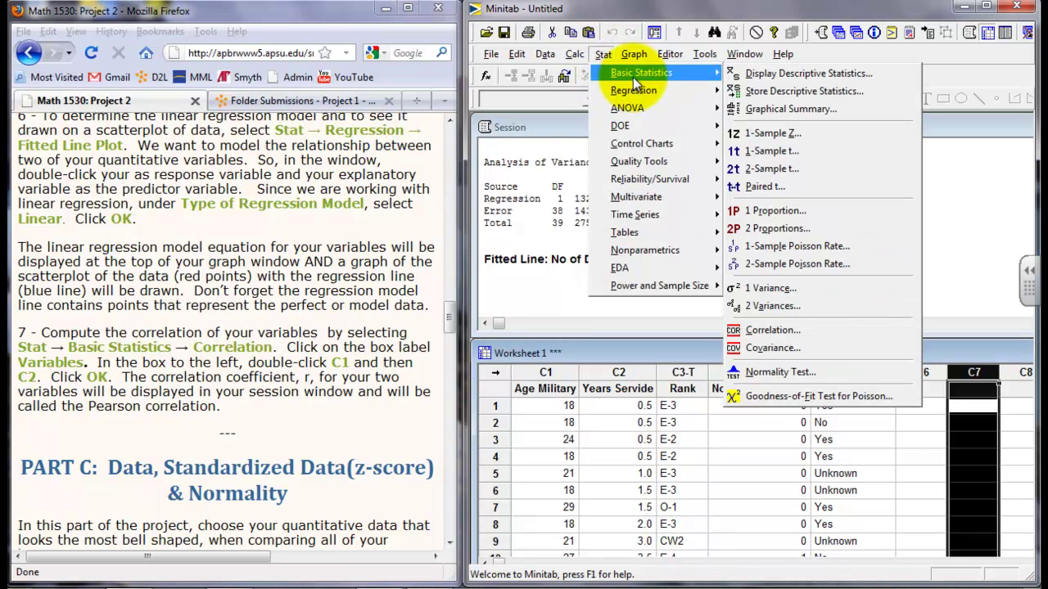
click(808, 332)
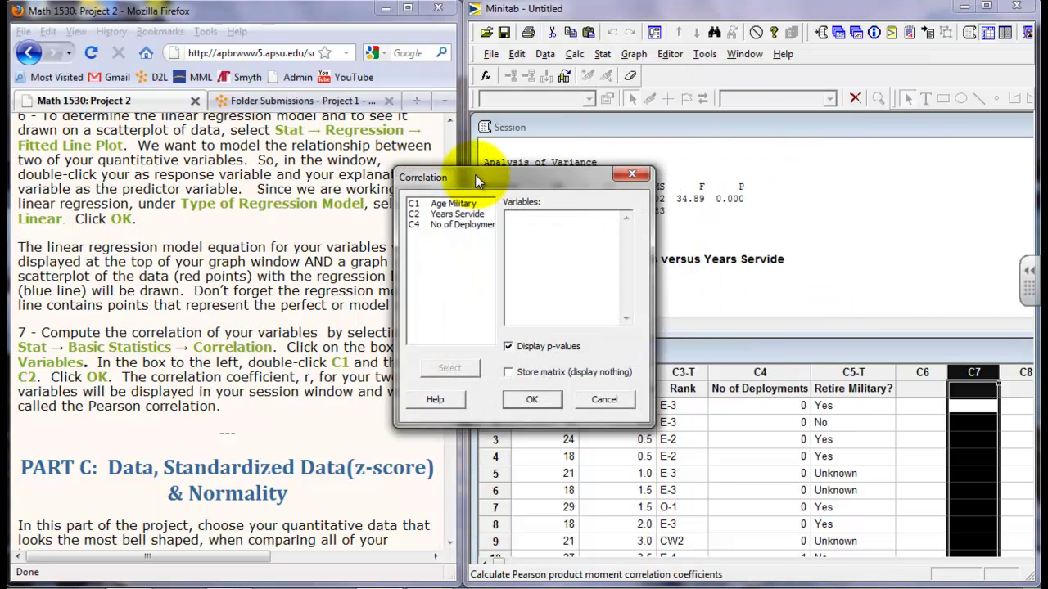
drag(477, 180, 615, 182)
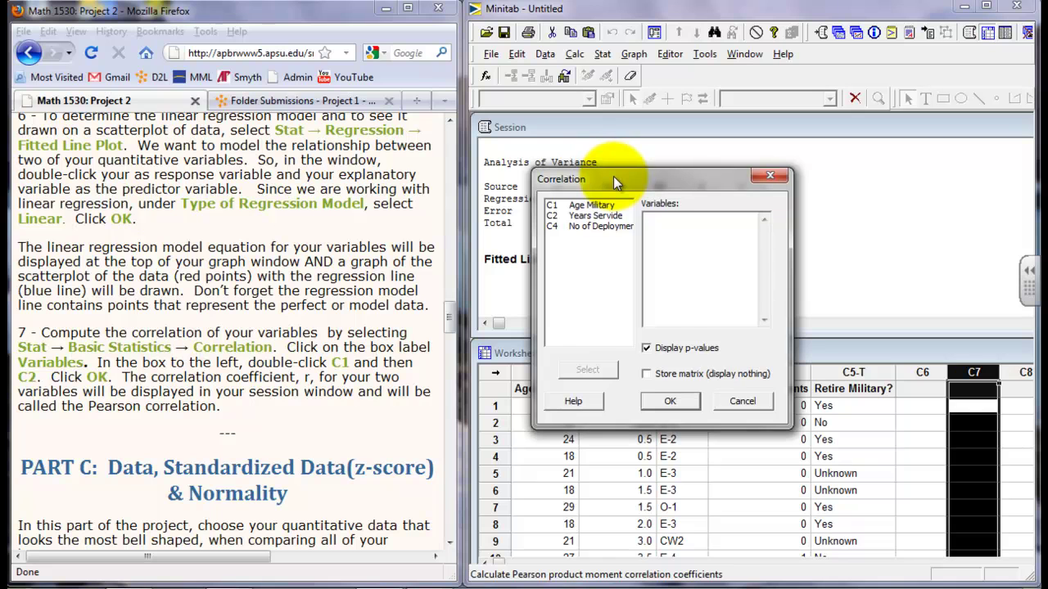
click(594, 217)
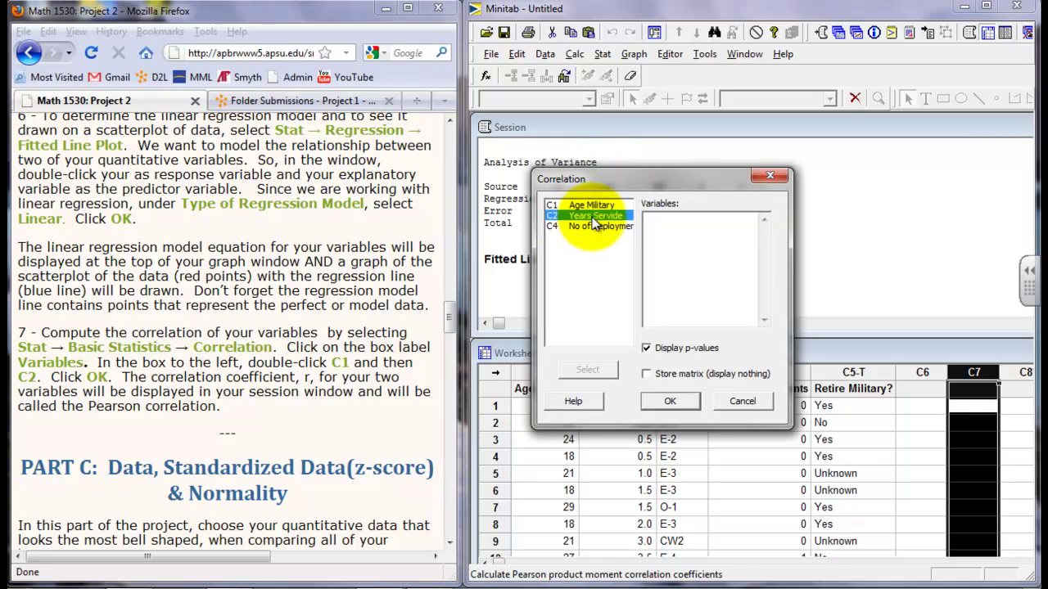
double_click(594, 217)
double_click(596, 227)
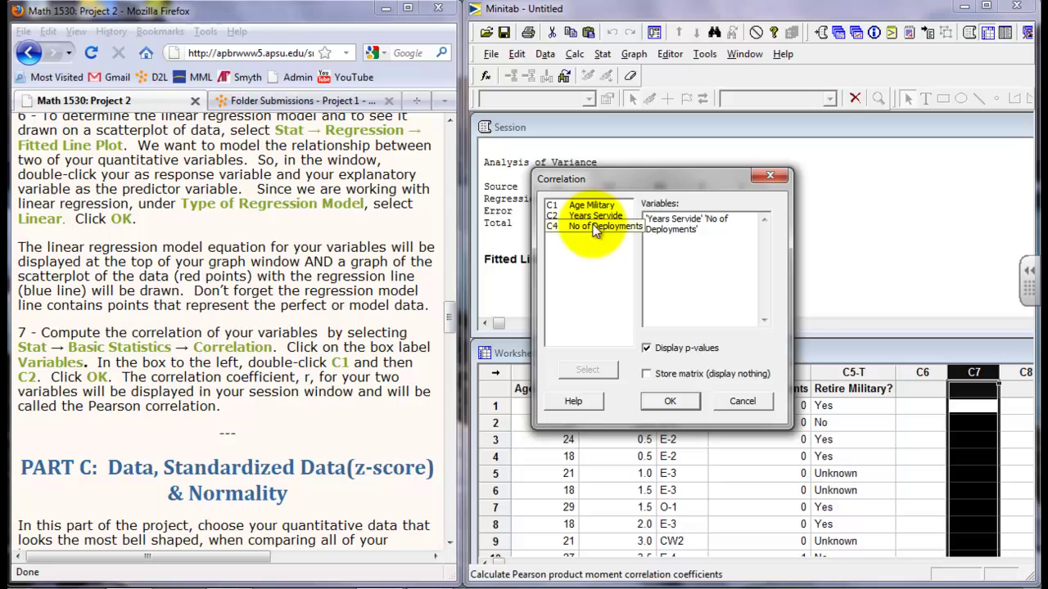
click(673, 401)
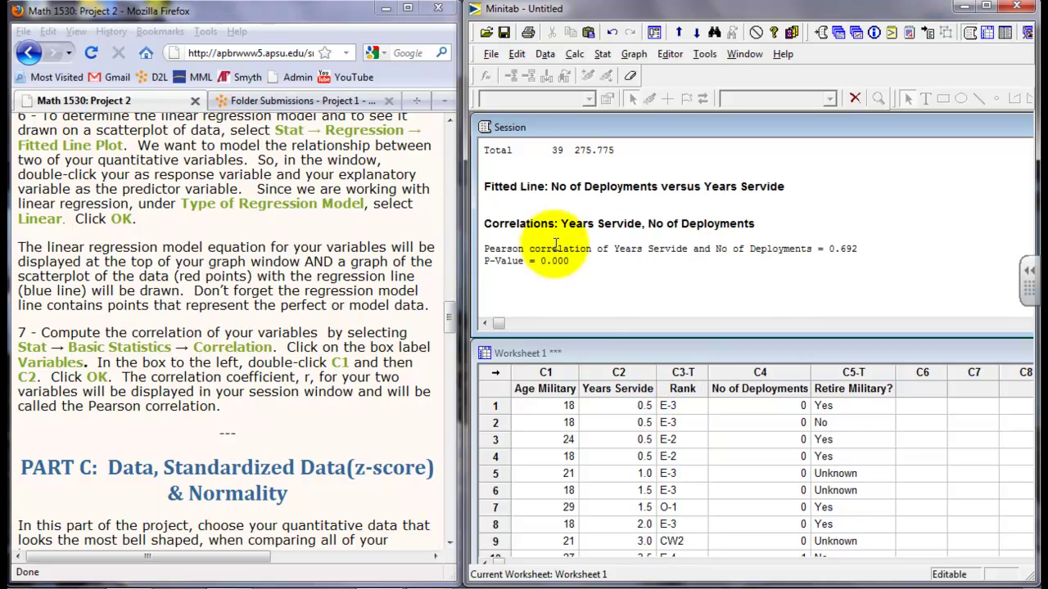
drag(485, 249, 867, 250)
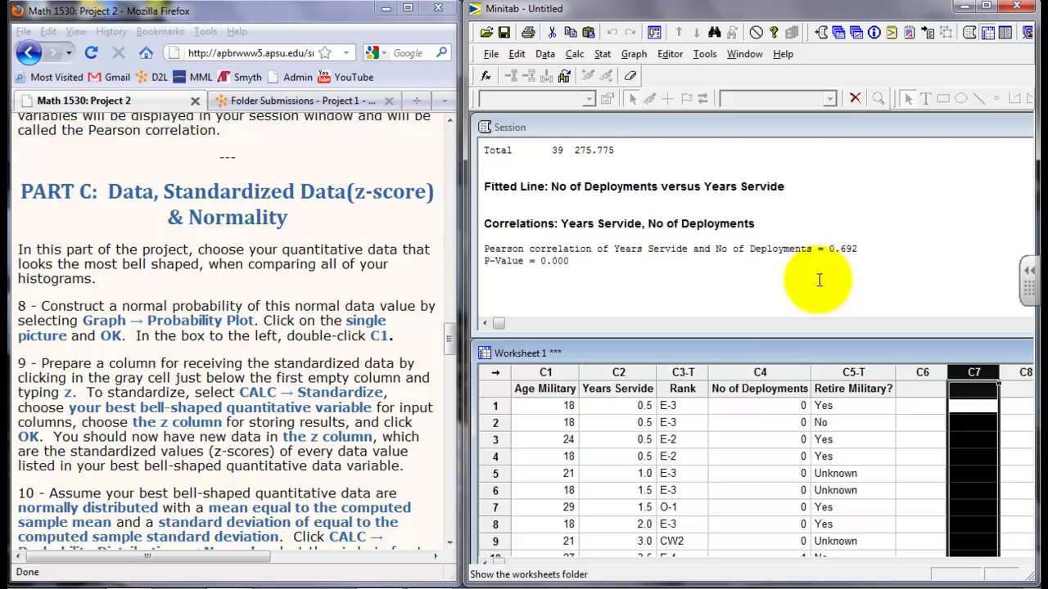
click(540, 391)
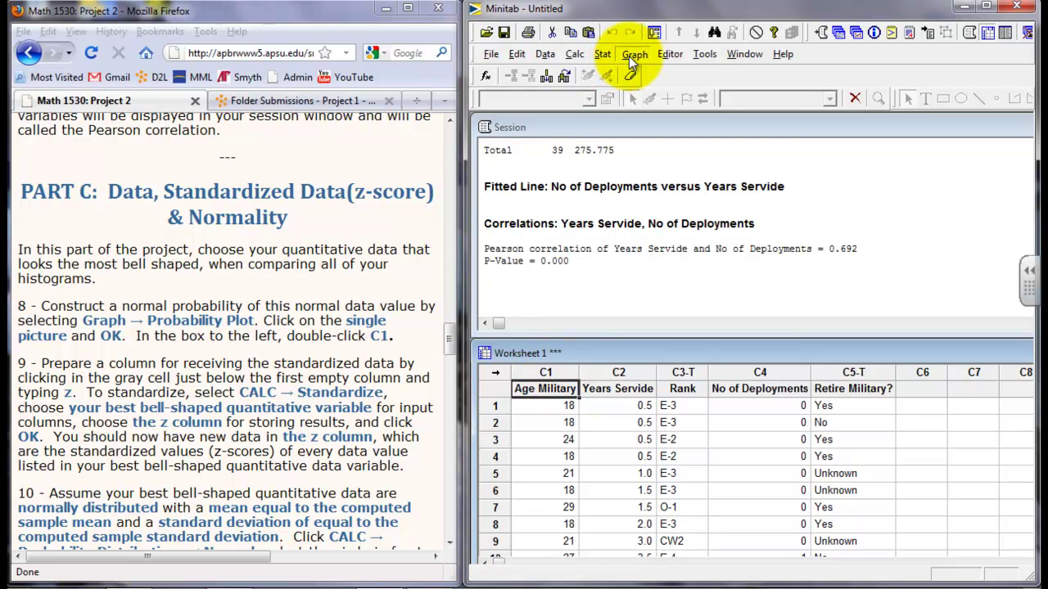
Step: Draw a single normal probability plot of Age Military (mean 20.65, StDev 3.278, N 40)
click(630, 57)
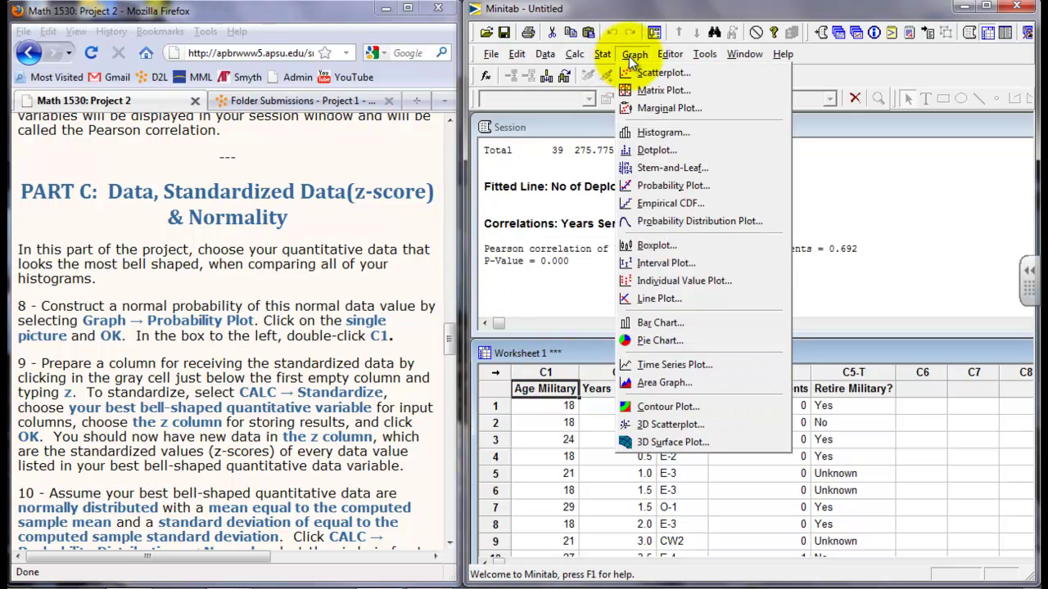
click(655, 193)
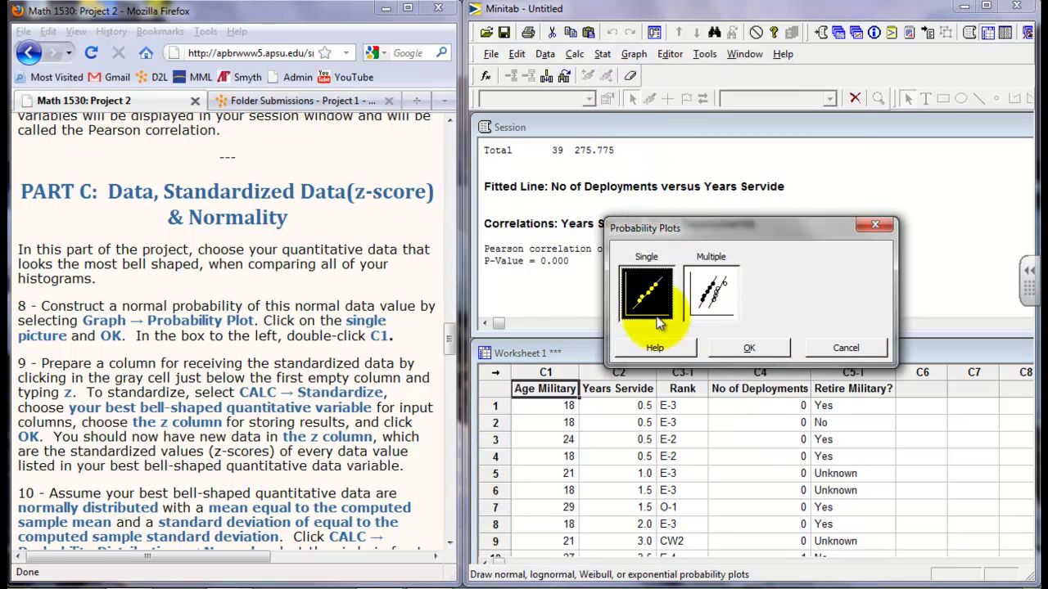
double_click(647, 292)
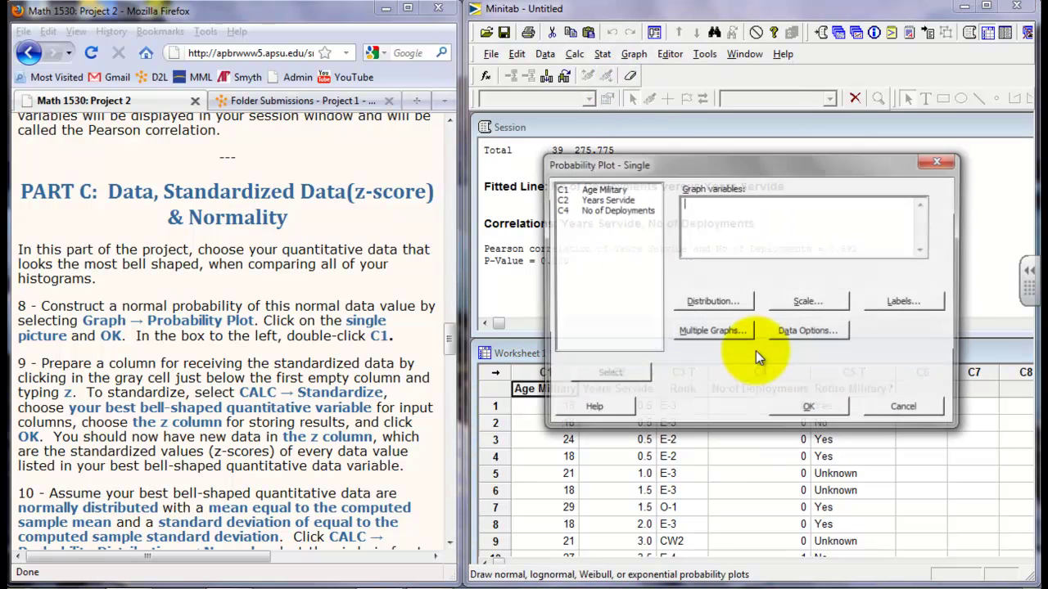
double_click(612, 192)
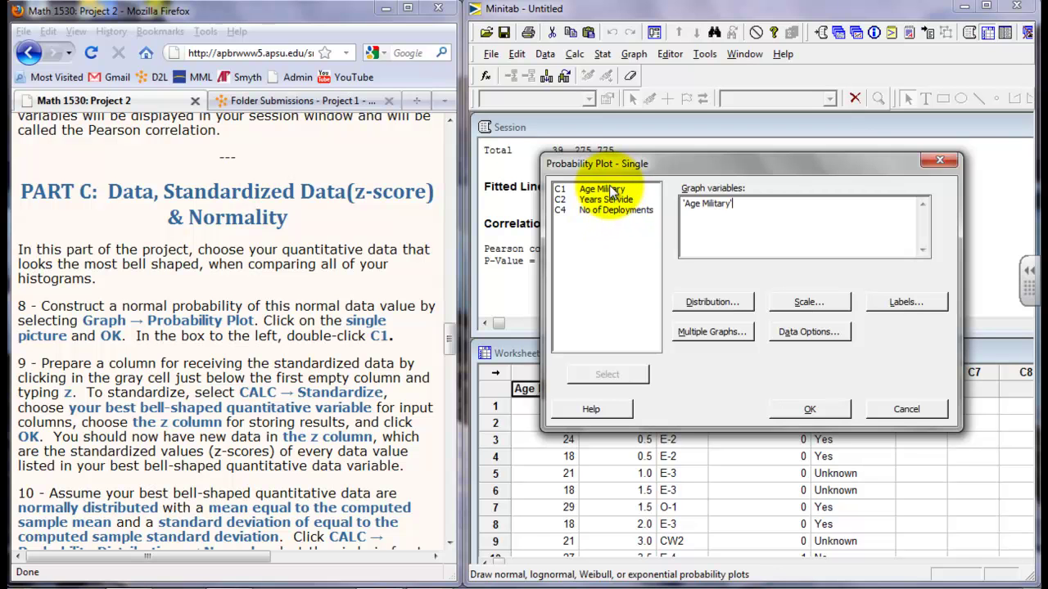
click(810, 412)
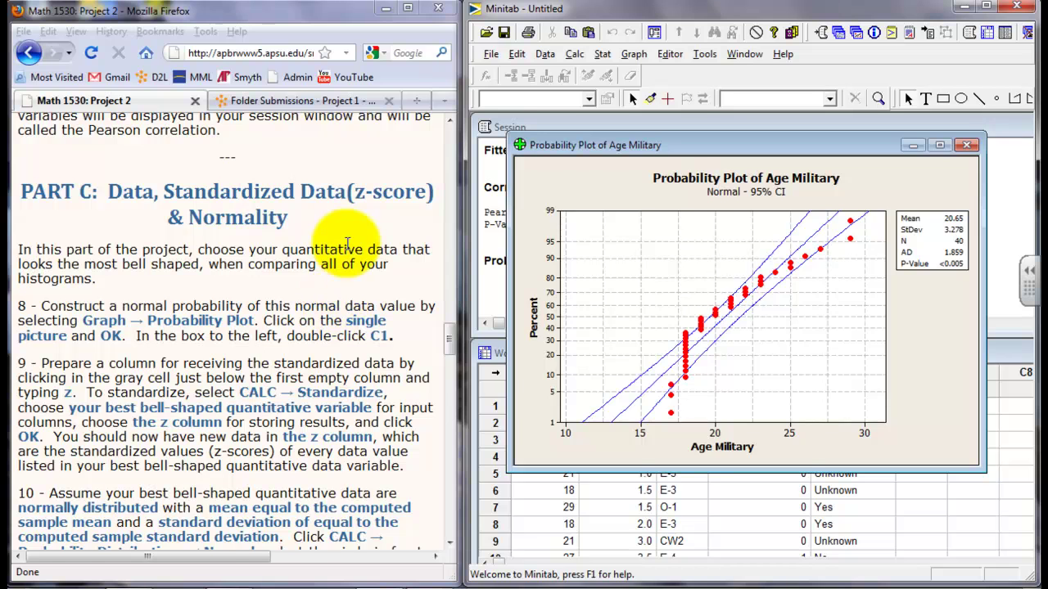
Step: Enter 'z' as the name of worksheet column C6
scroll(348, 245, down, 2)
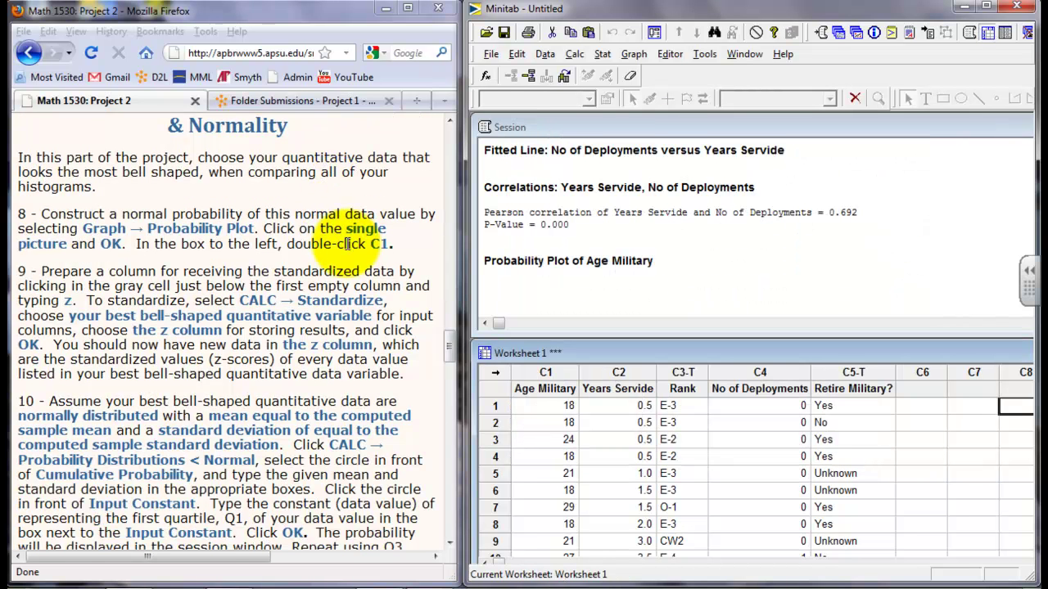
click(918, 389)
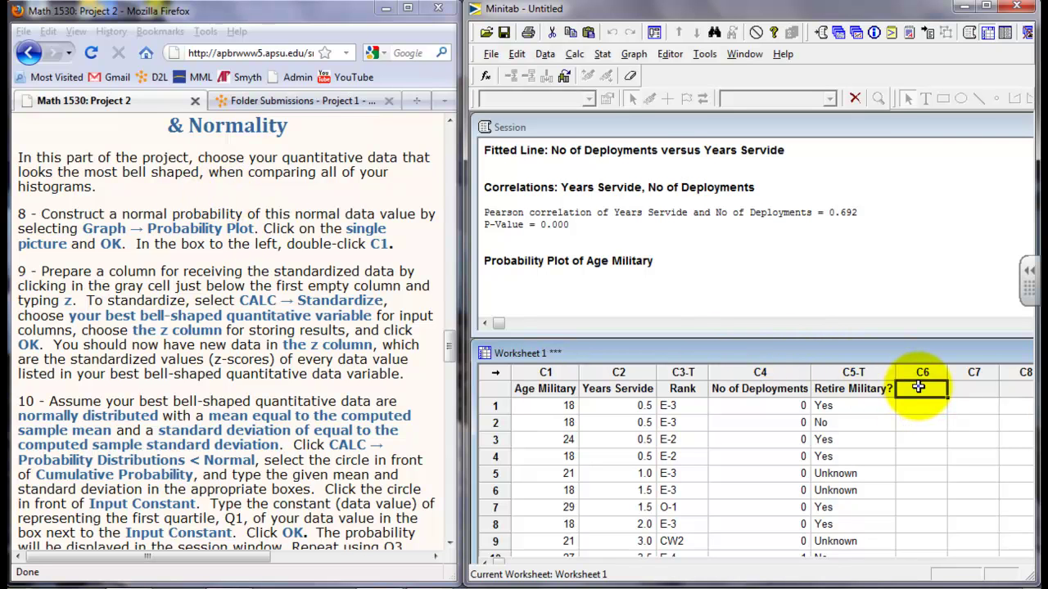
text(z)
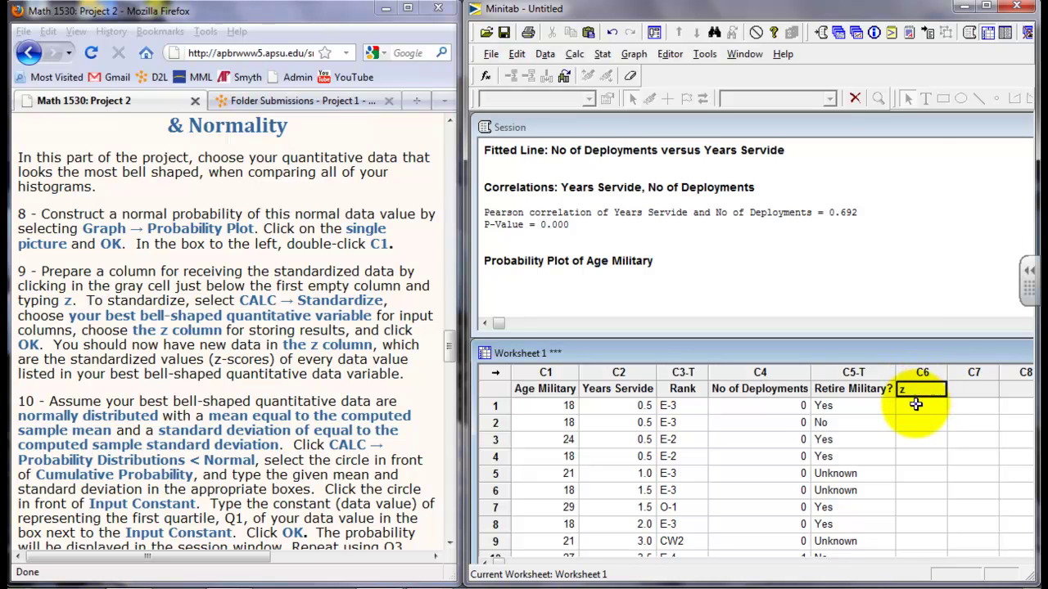
click(916, 405)
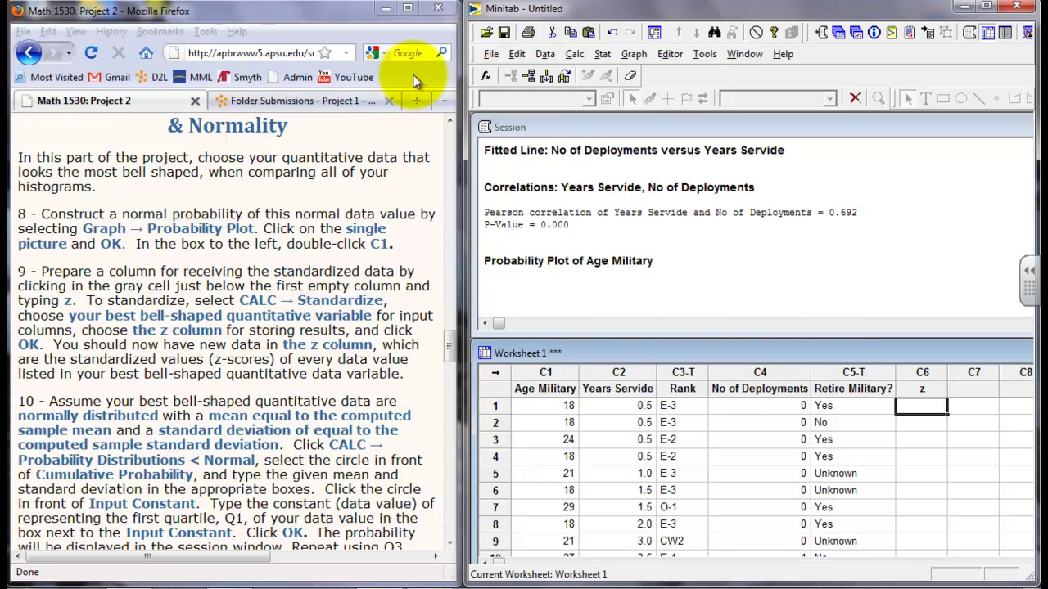
click(573, 54)
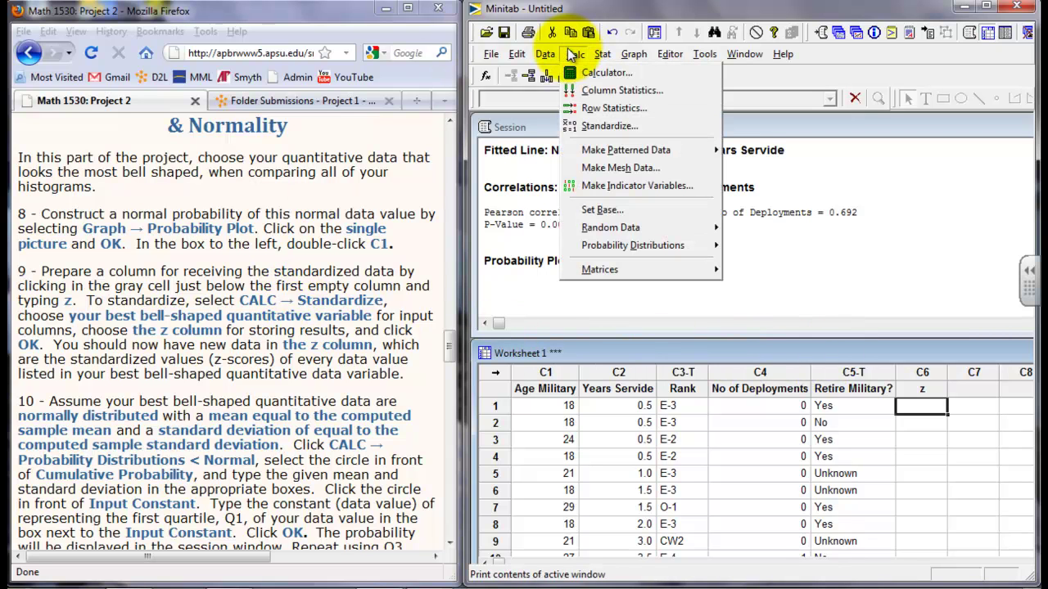
click(609, 126)
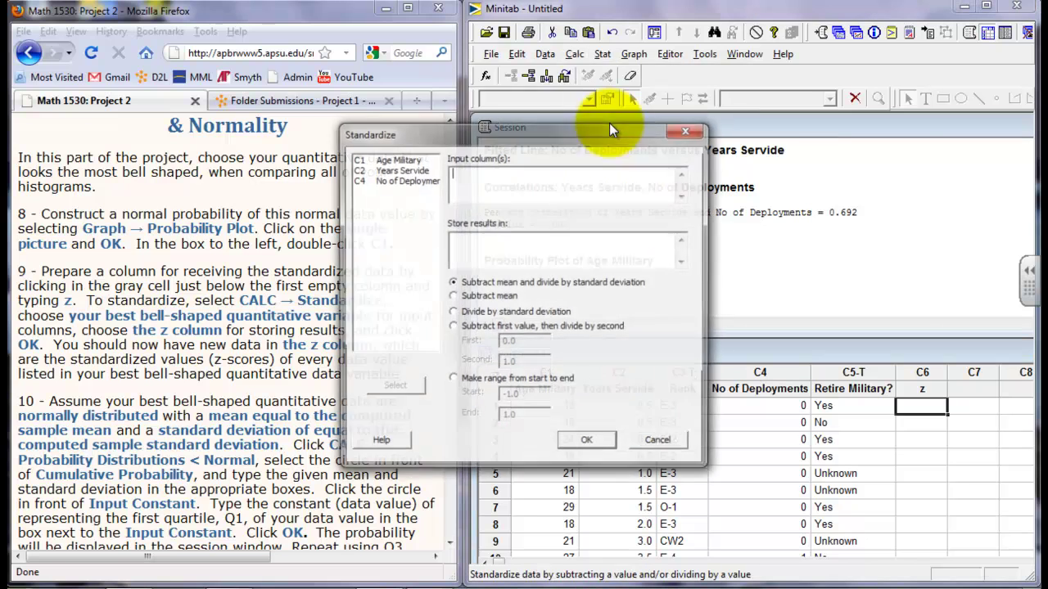
drag(542, 137, 770, 96)
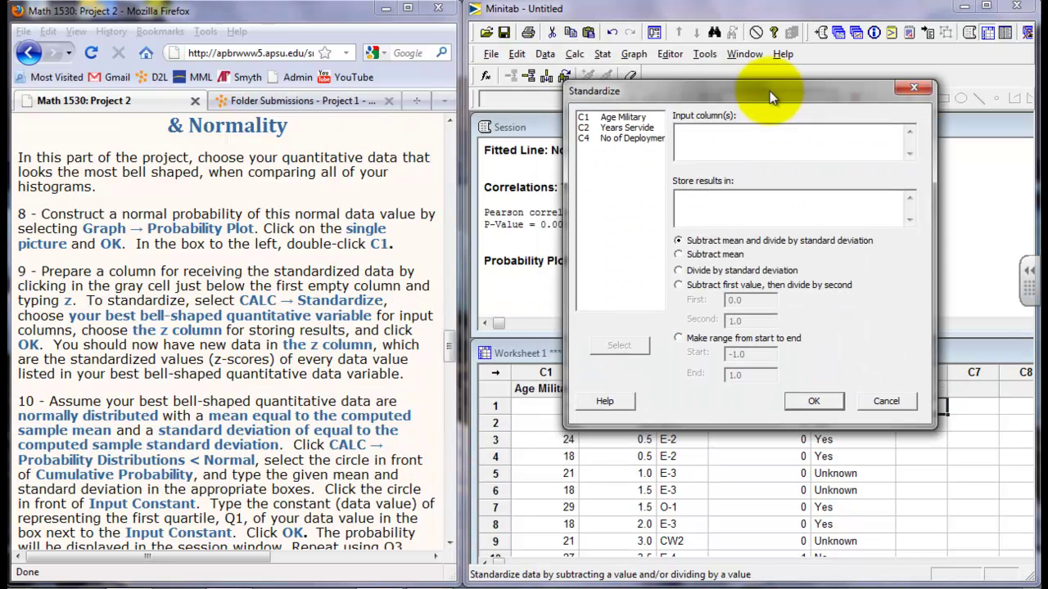
double_click(623, 119)
click(701, 197)
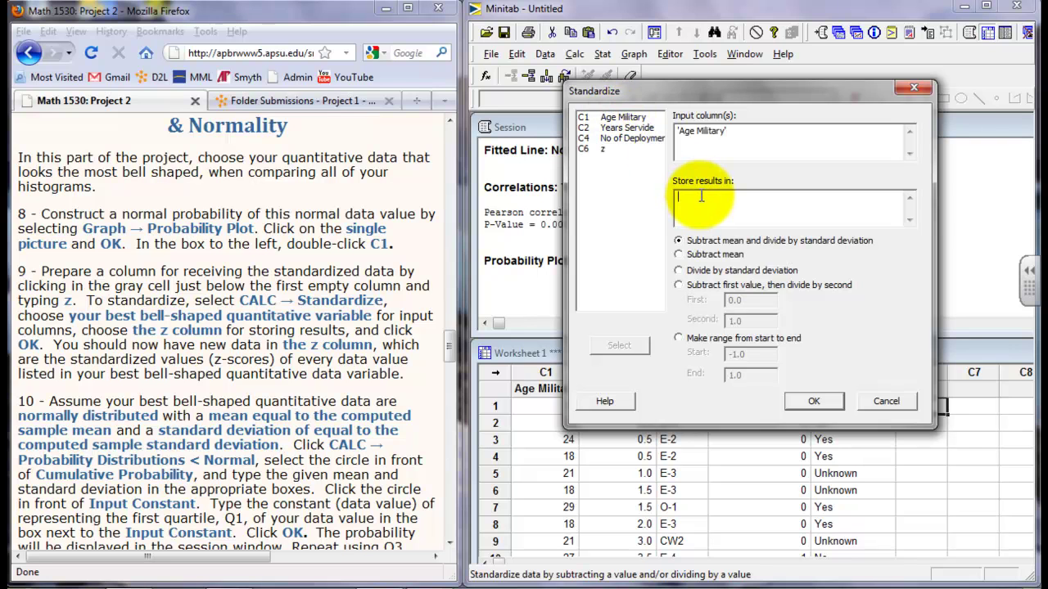
double_click(607, 150)
click(814, 402)
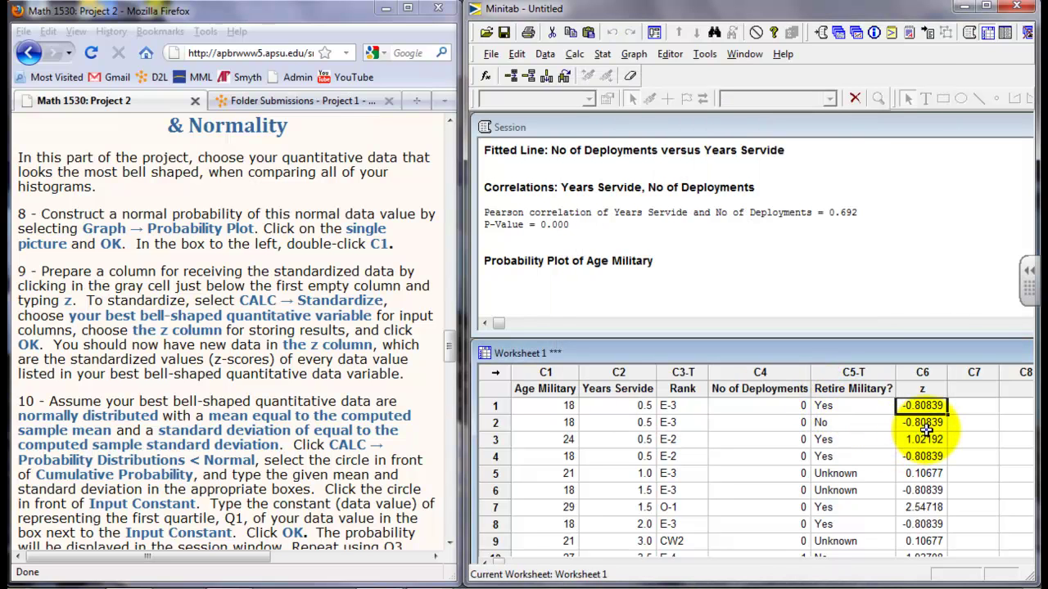
scroll(925, 430, down, 1)
scroll(925, 430, down, 3)
scroll(925, 430, down, 1)
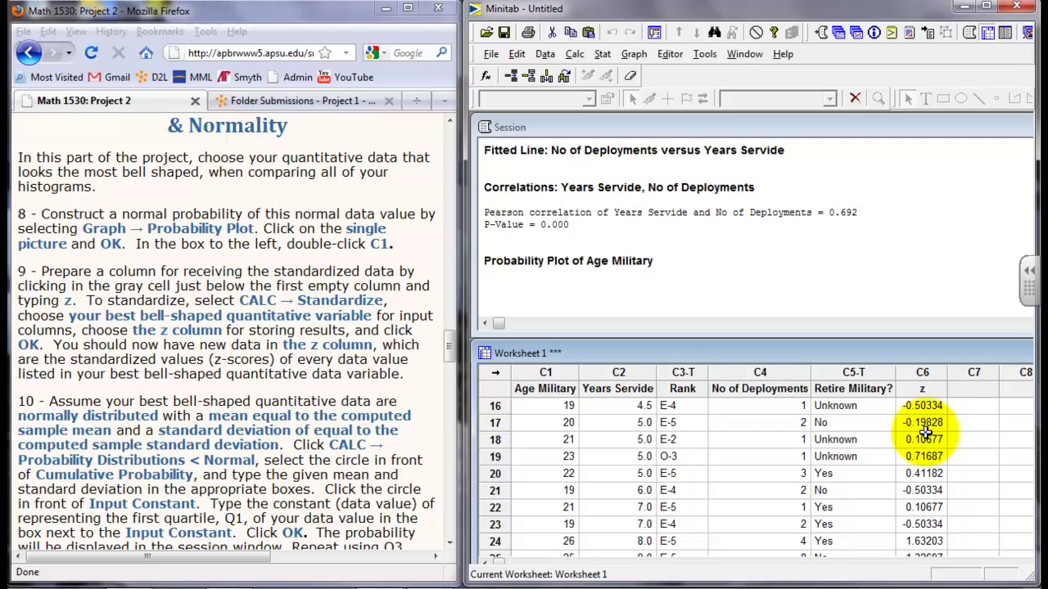
scroll(925, 432, down, 2)
scroll(925, 433, down, 2)
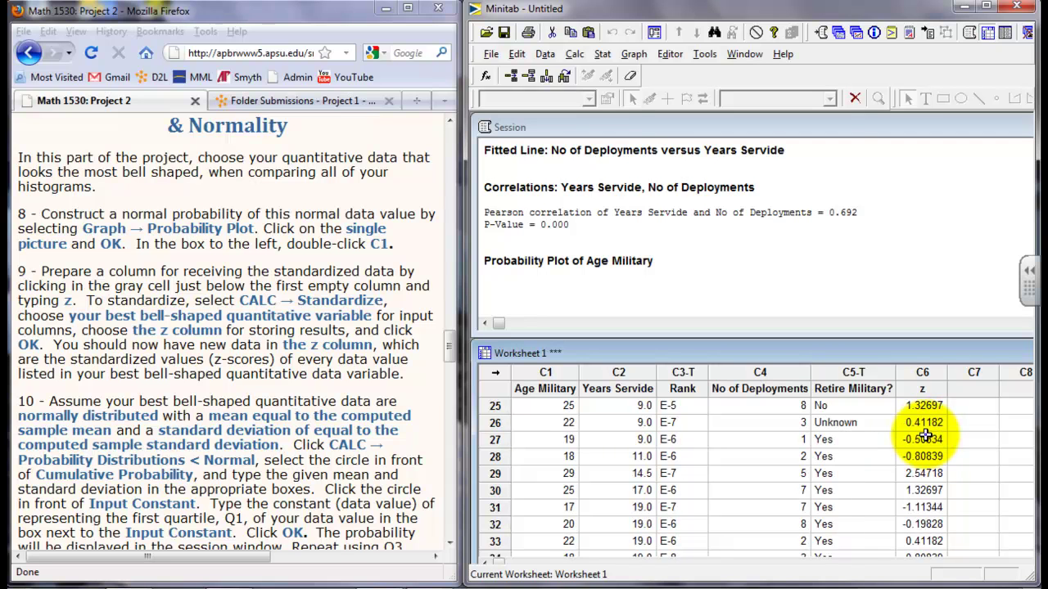
scroll(925, 432, down, 1)
scroll(925, 435, down, 1)
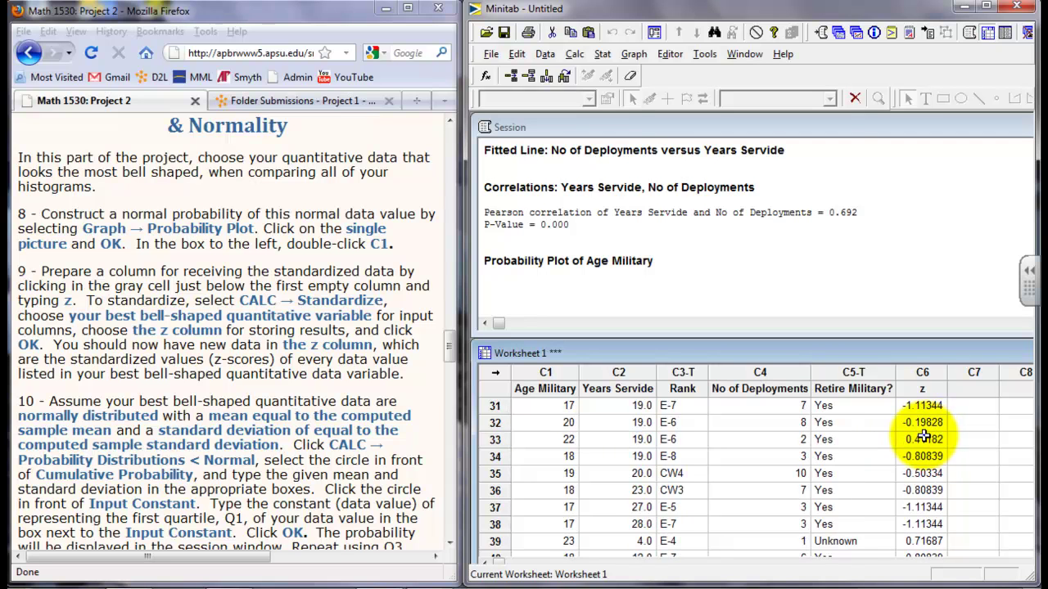
scroll(924, 438, down, 1)
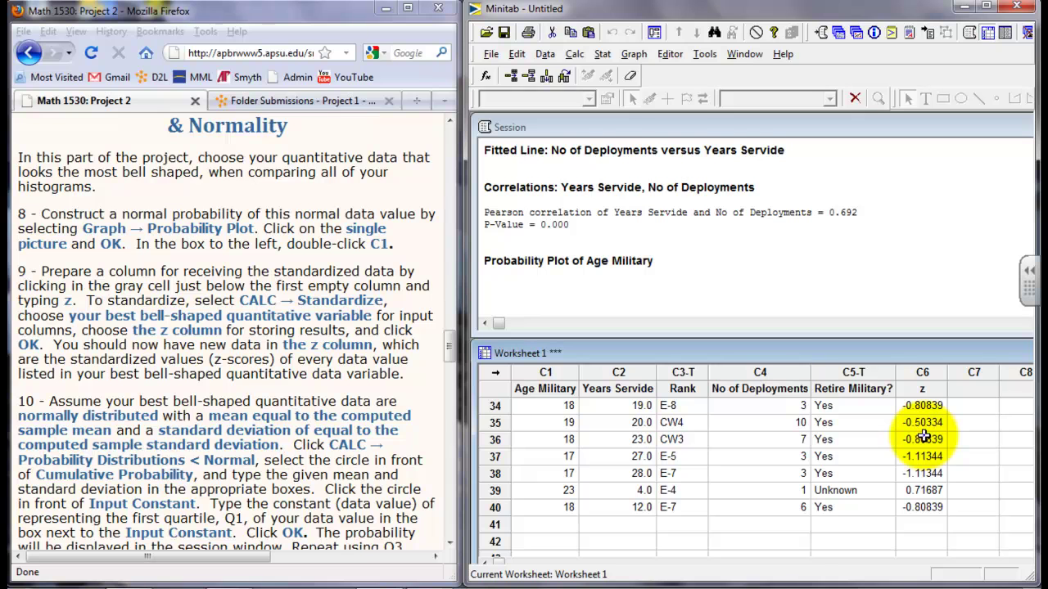
scroll(924, 438, up, 1)
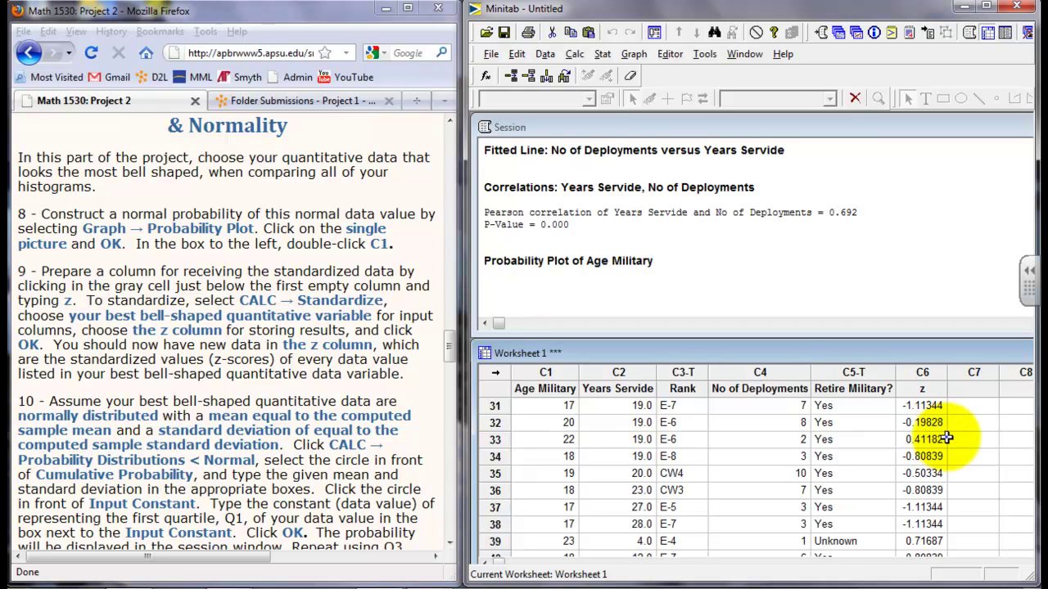
scroll(929, 434, up, 1)
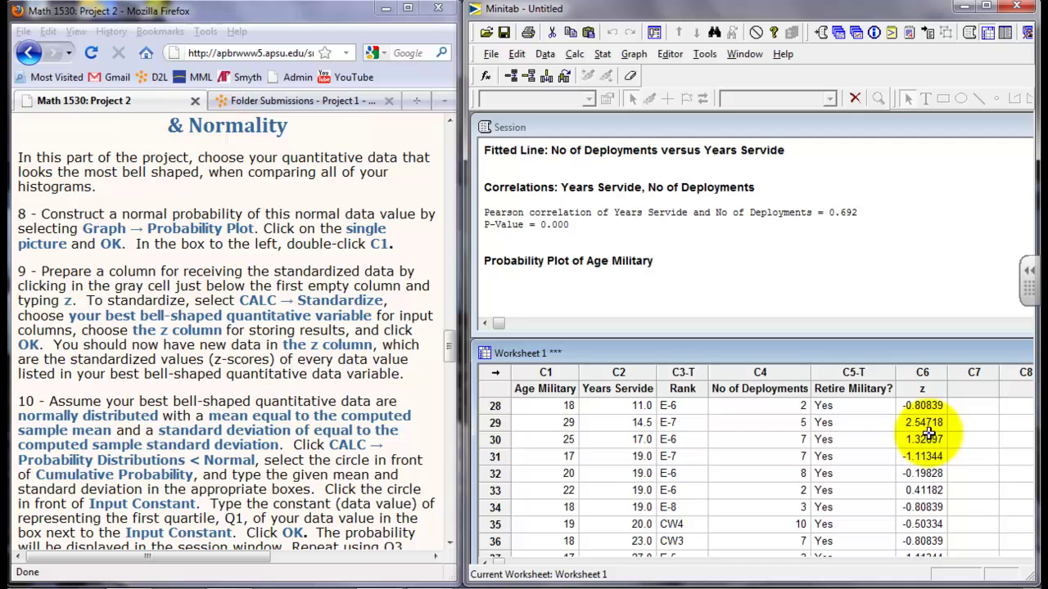
scroll(929, 434, up, 1)
scroll(930, 434, up, 1)
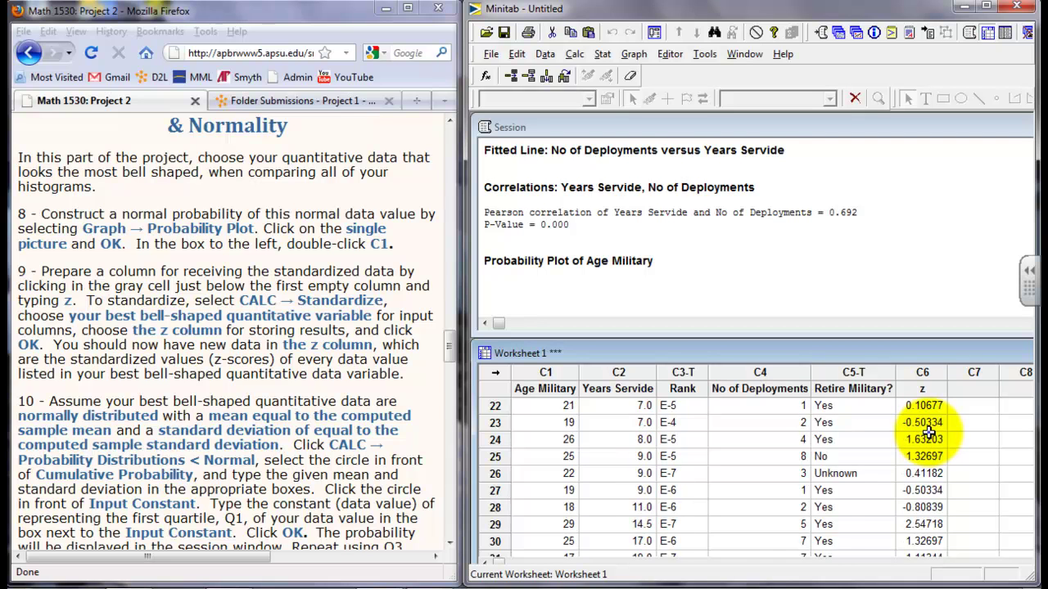
scroll(929, 434, up, 1)
scroll(930, 434, up, 1)
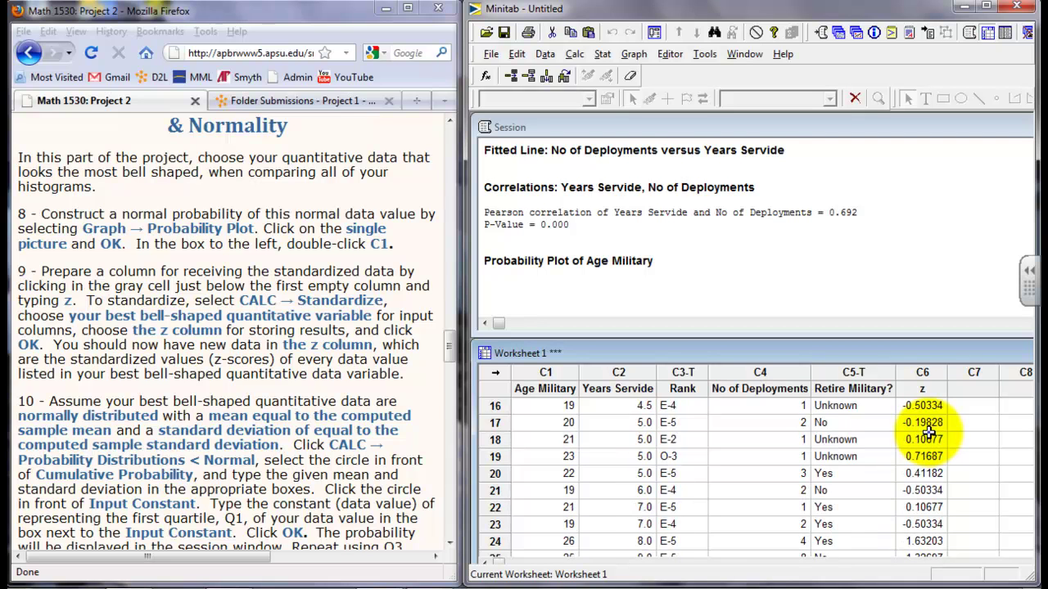
scroll(928, 431, up, 1)
scroll(928, 431, up, 1)
scroll(928, 432, up, 1)
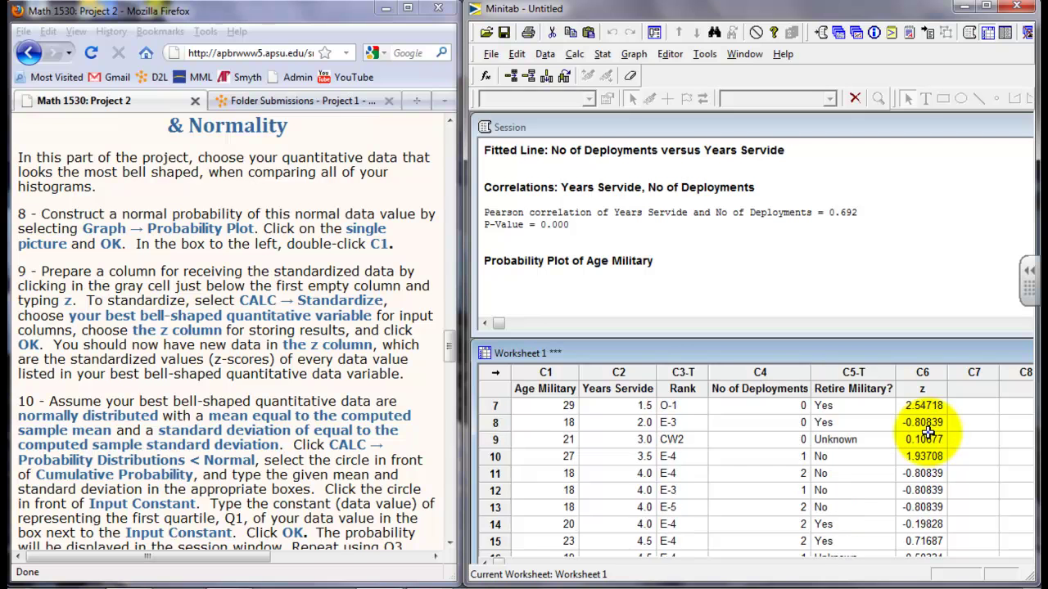
scroll(925, 431, up, 1)
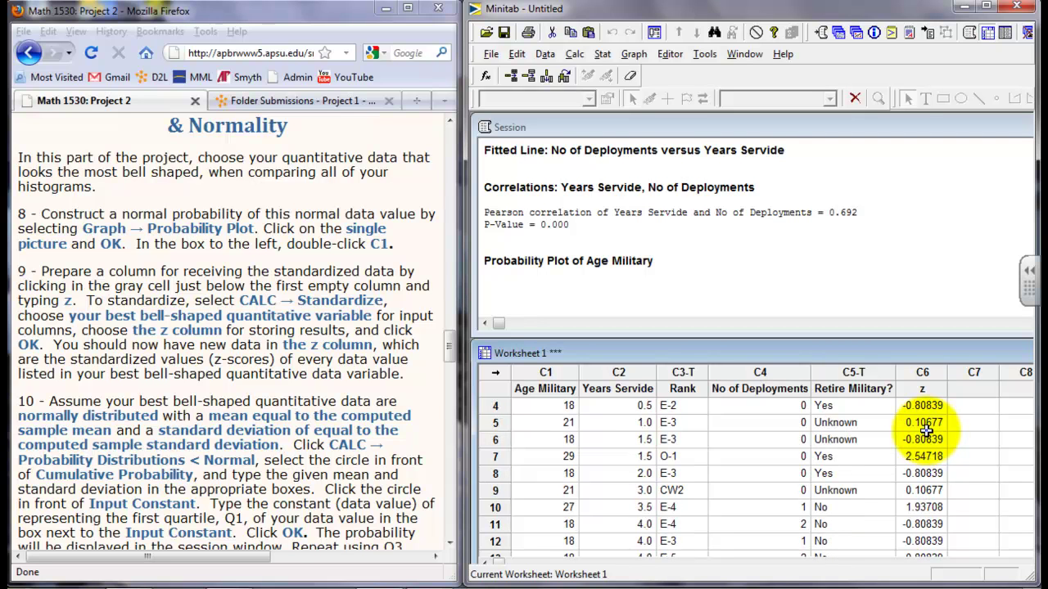
scroll(926, 431, up, 1)
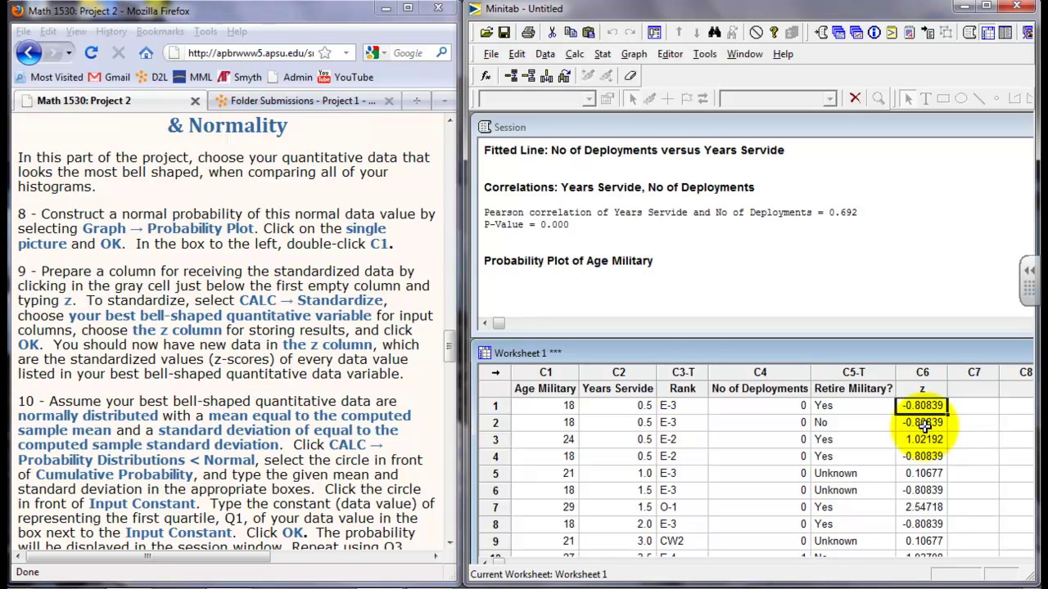
scroll(925, 424, down, 1)
scroll(925, 425, down, 1)
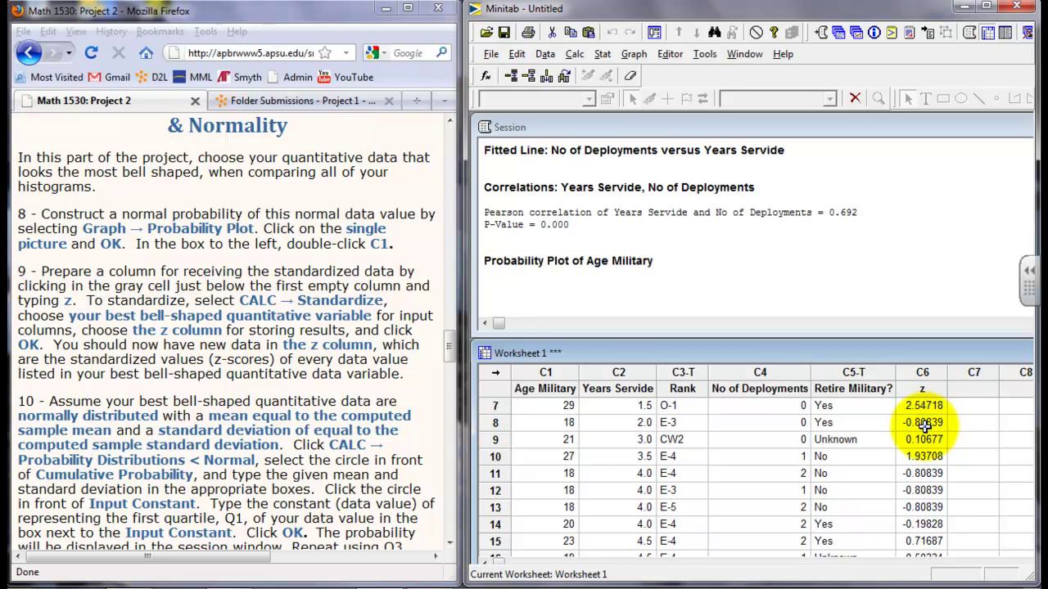
scroll(925, 425, down, 1)
scroll(924, 424, down, 1)
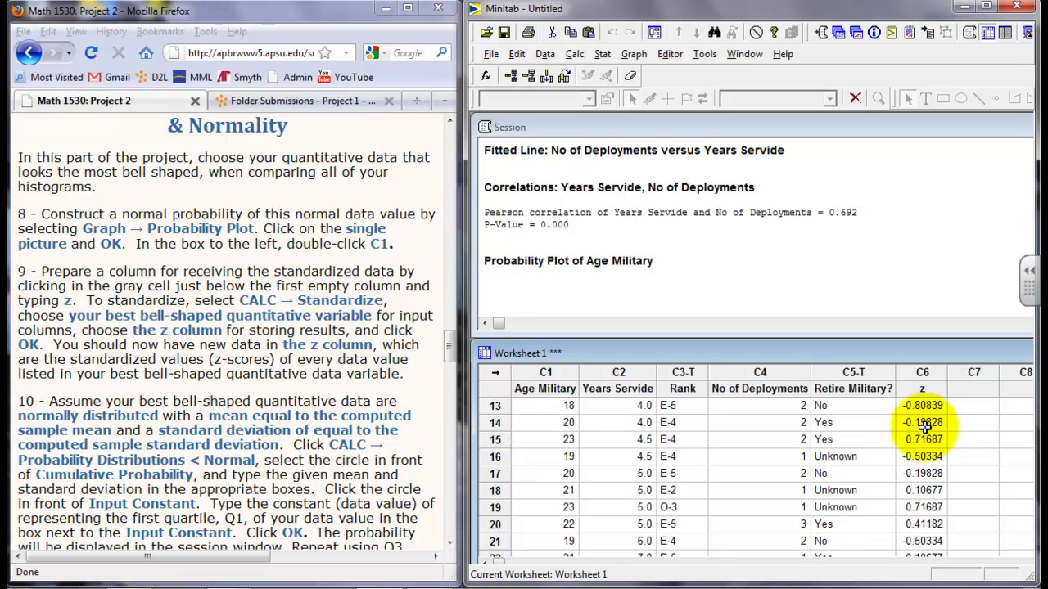
scroll(925, 425, down, 1)
scroll(923, 428, down, 1)
scroll(923, 428, down, 1)
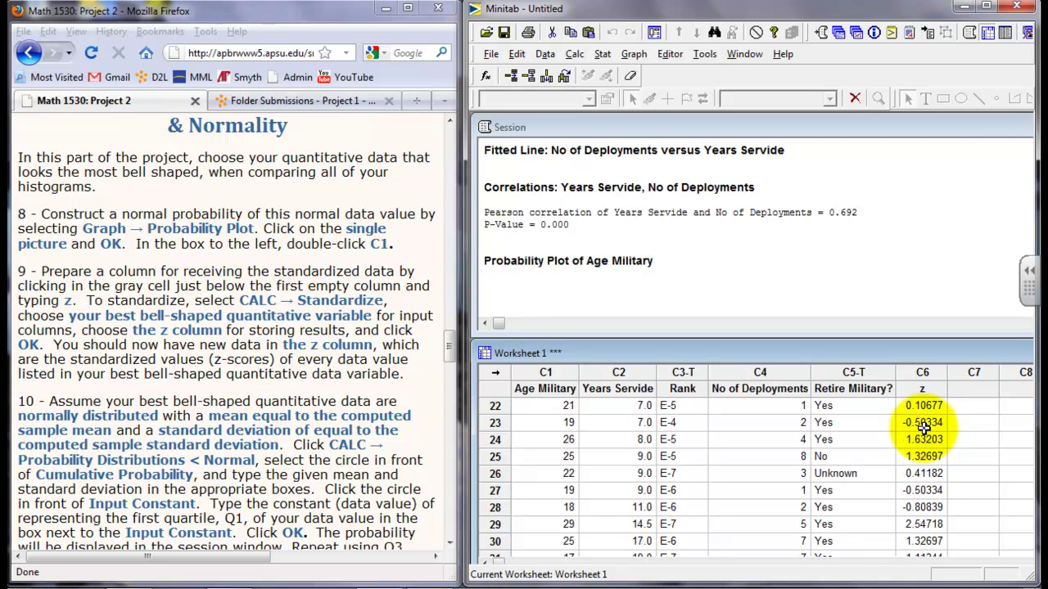
scroll(923, 427, down, 1)
scroll(924, 426, down, 1)
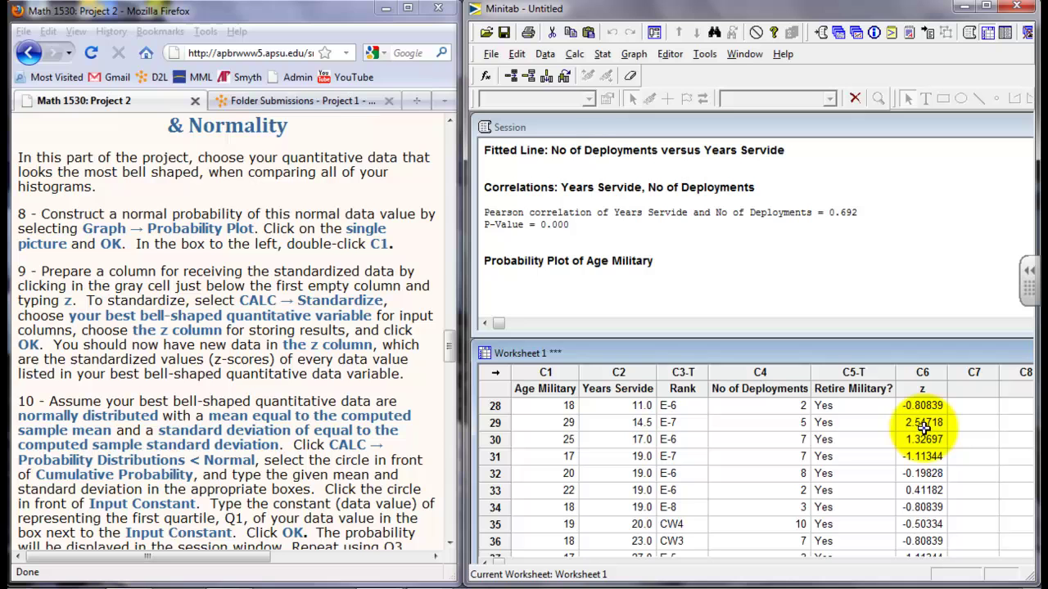
scroll(923, 426, down, 1)
click(796, 261)
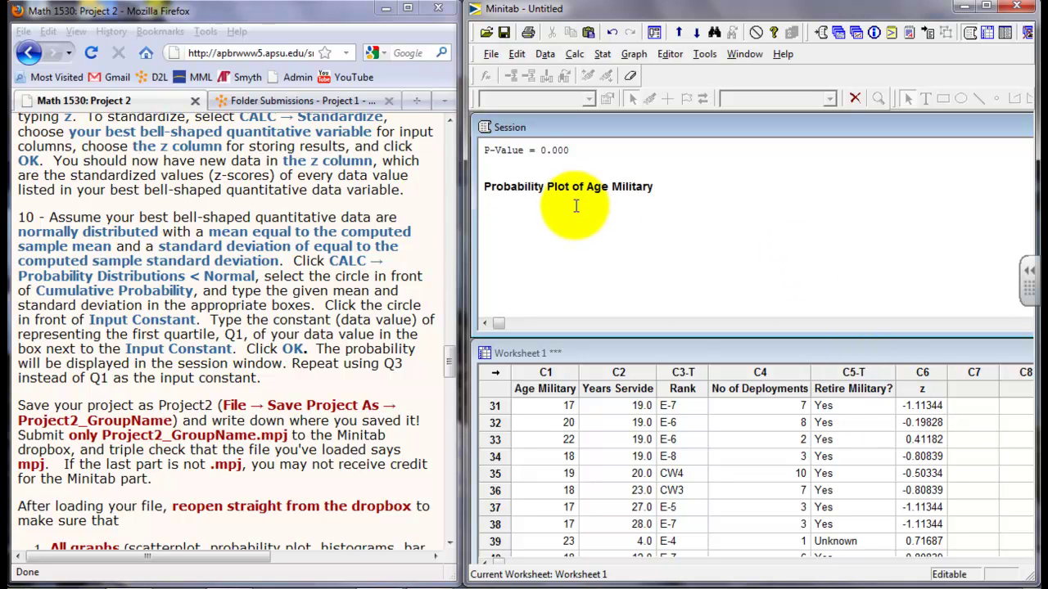
scroll(580, 207, up, 5)
scroll(581, 209, up, 5)
scroll(581, 213, up, 5)
scroll(580, 211, up, 3)
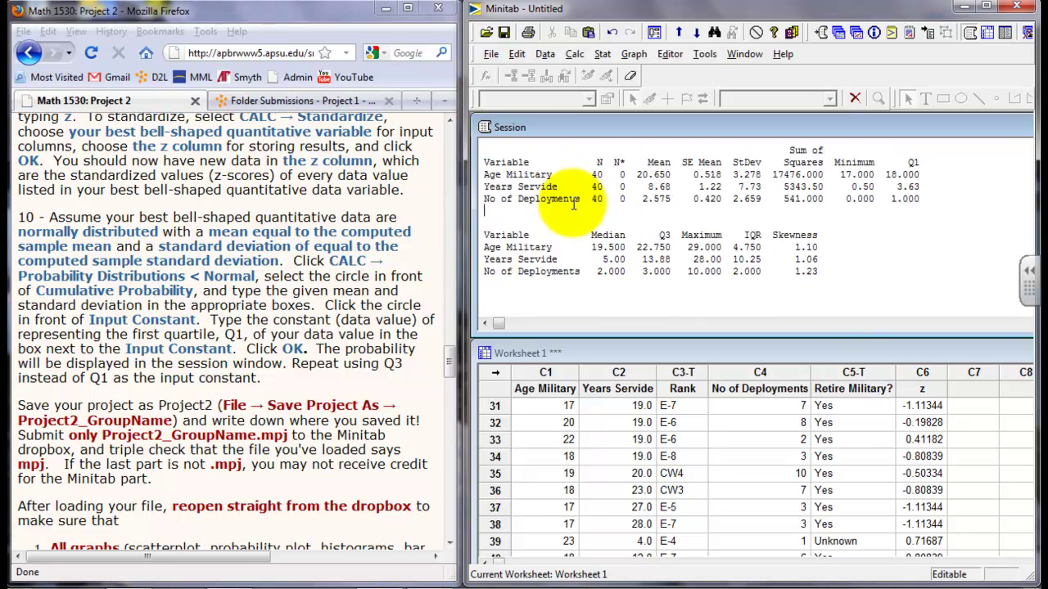
scroll(578, 206, up, 3)
scroll(577, 203, down, 2)
scroll(575, 200, down, 1)
scroll(575, 200, up, 1)
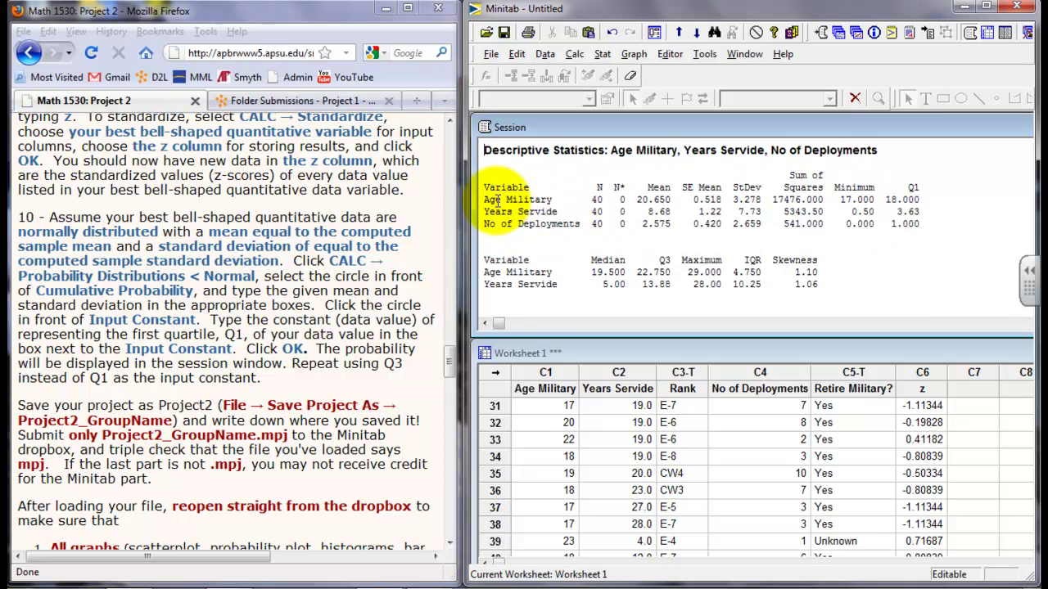
drag(484, 199, 674, 199)
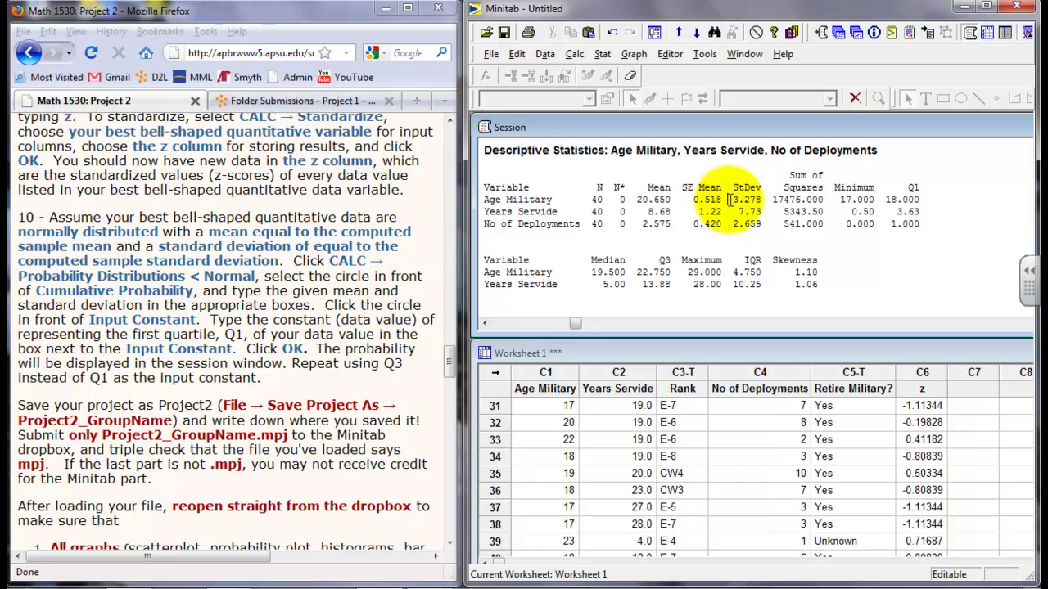
drag(731, 200, 767, 200)
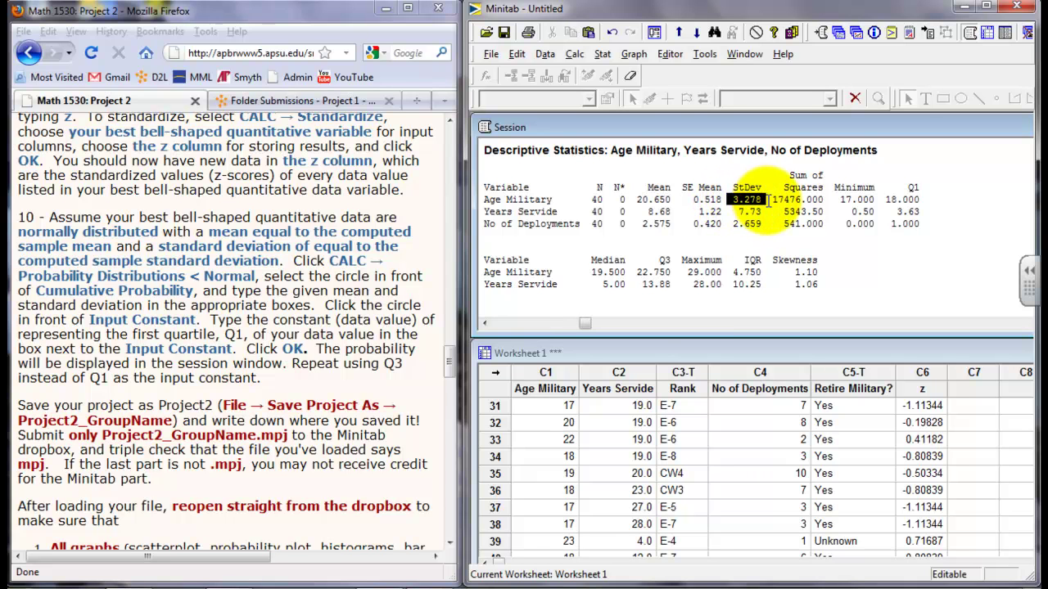
drag(882, 199, 917, 199)
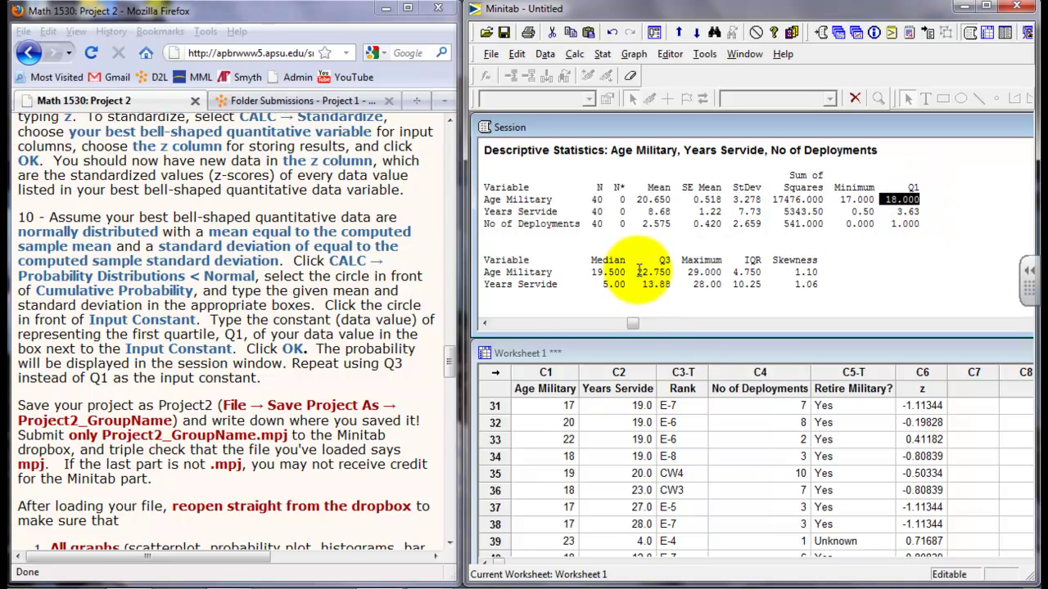
drag(637, 271, 682, 271)
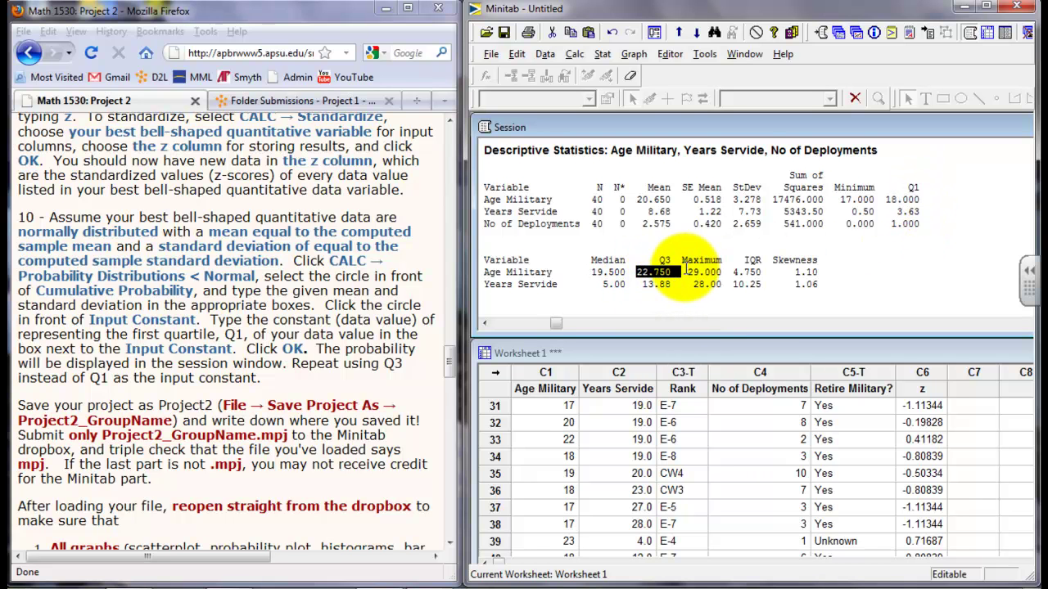
scroll(683, 268, down, 2)
scroll(683, 268, down, 5)
scroll(682, 266, down, 5)
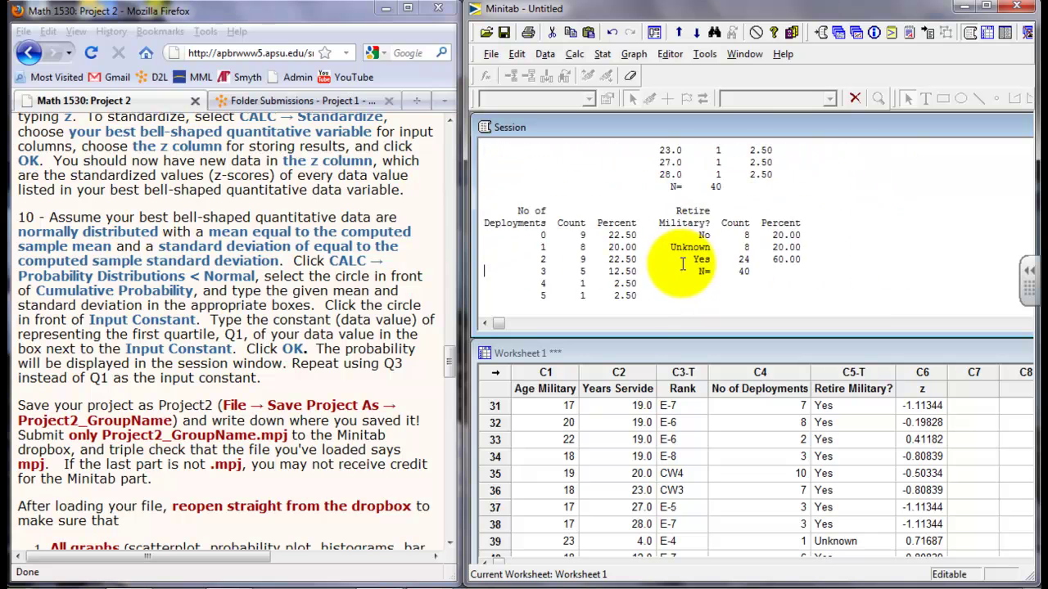
scroll(683, 264, down, 5)
scroll(683, 263, down, 1)
click(622, 288)
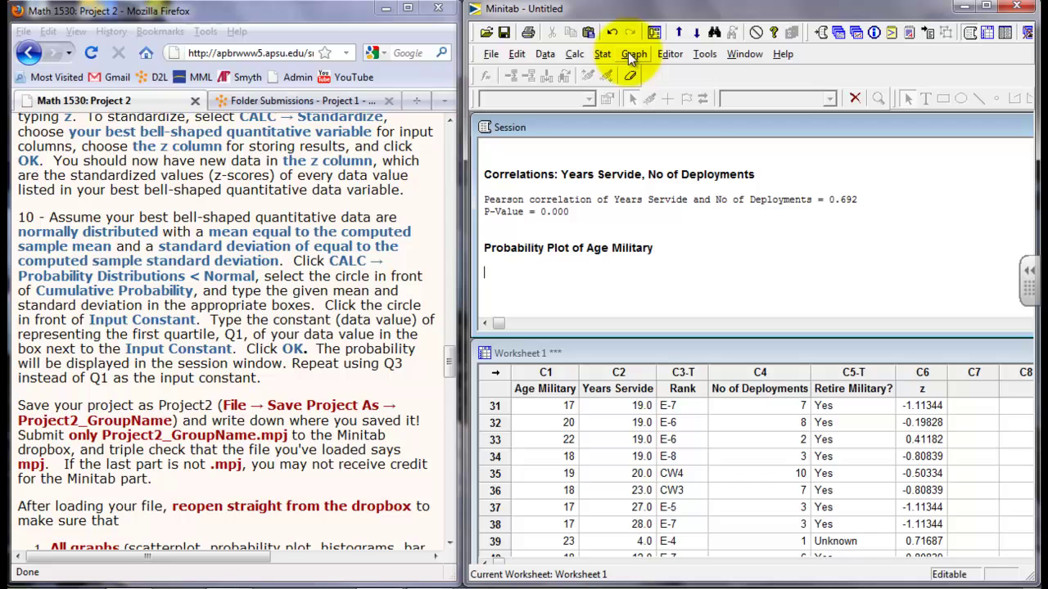
Step: Compute the normal cumulative probability at 18 with mean 20.65 and standard deviation 3.278
click(570, 57)
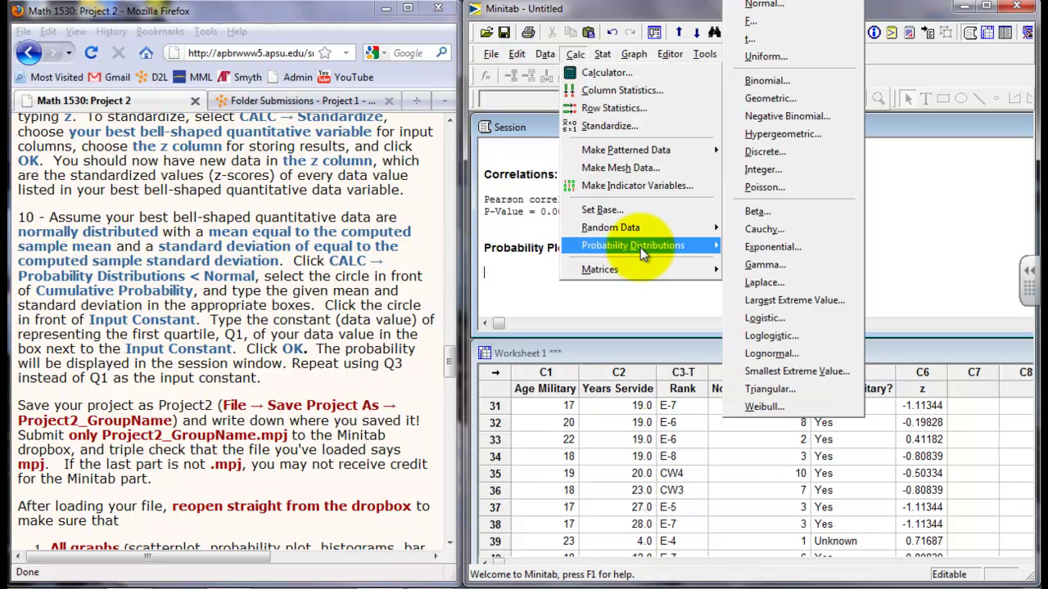
mouse_move(633, 245)
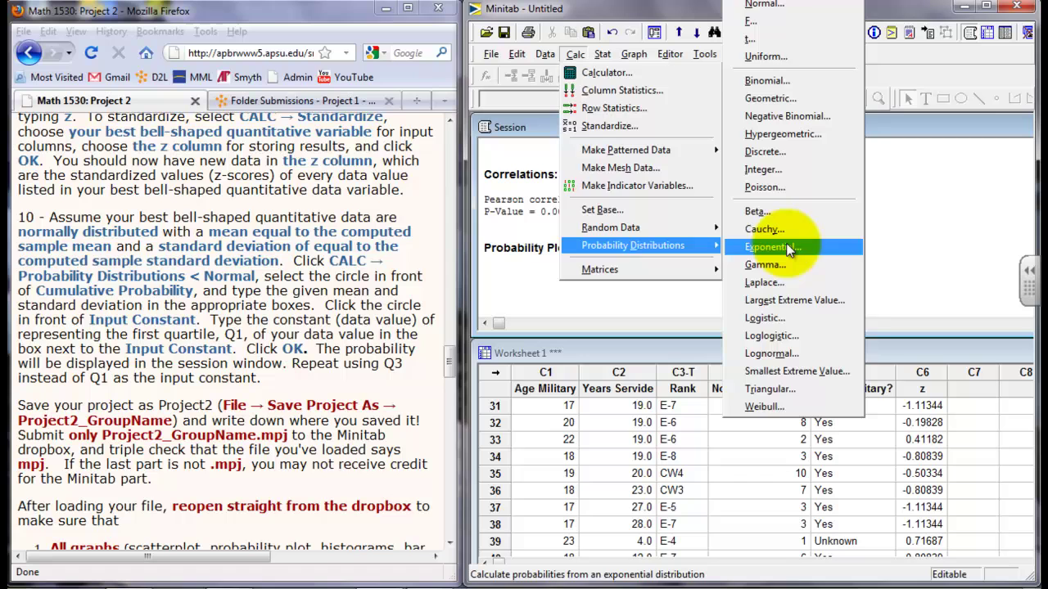
click(780, 6)
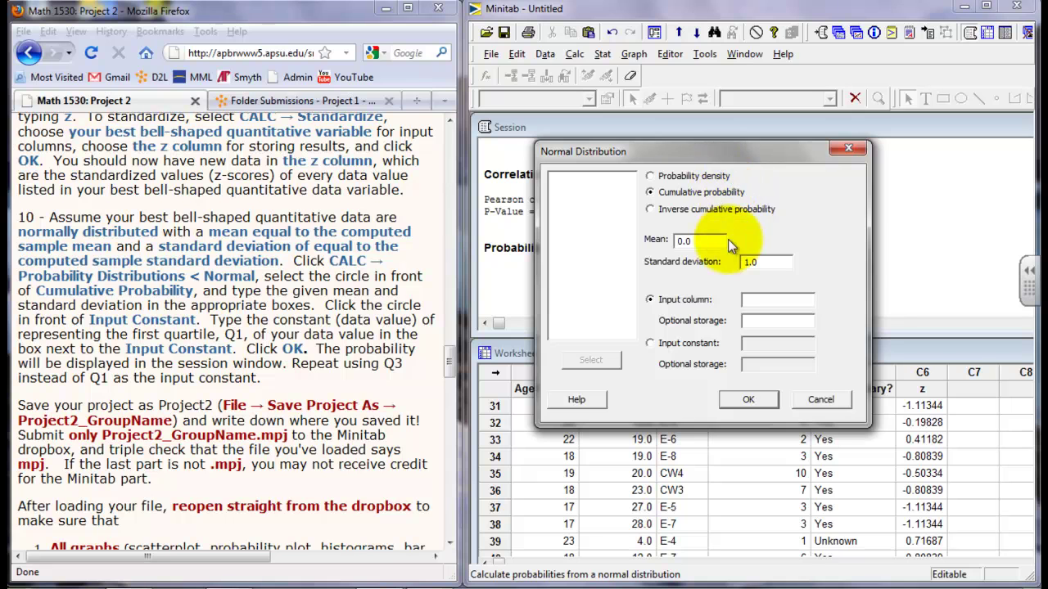
drag(698, 243, 677, 243)
text(20.65)
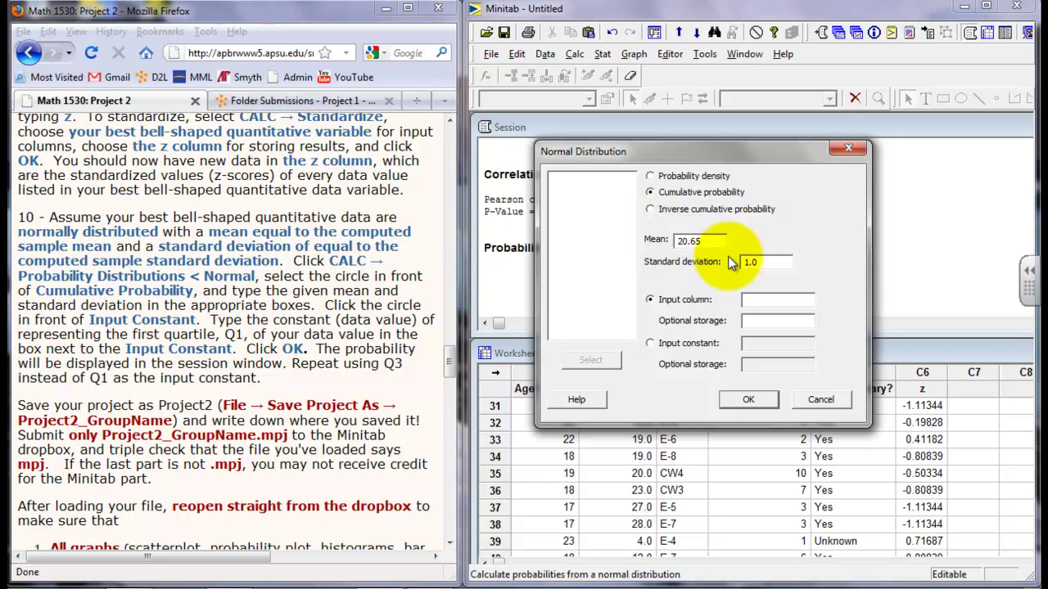
drag(762, 261, 704, 260)
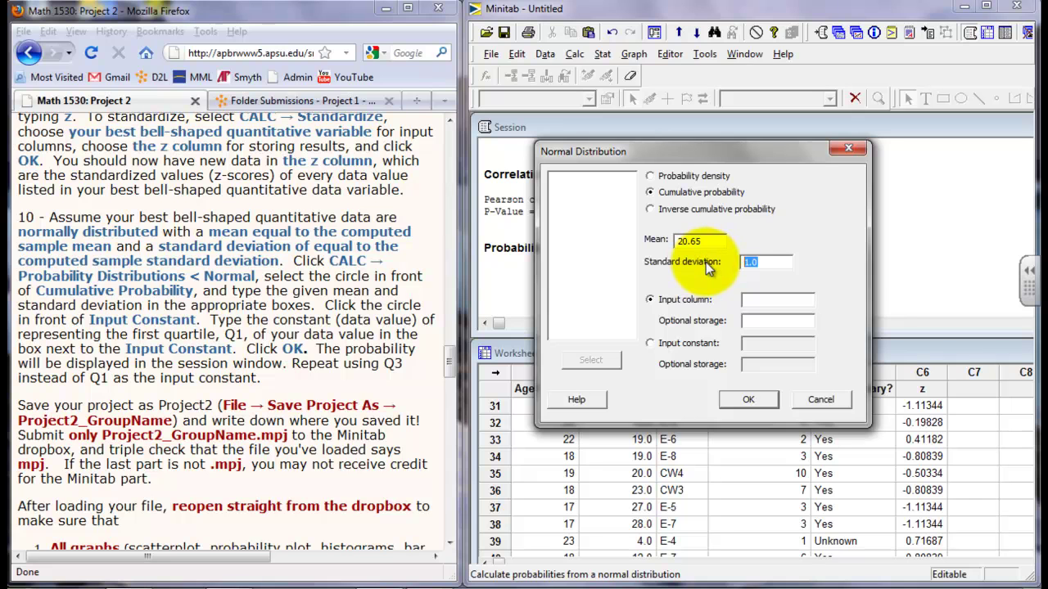
text(3.2)
text(78)
click(647, 344)
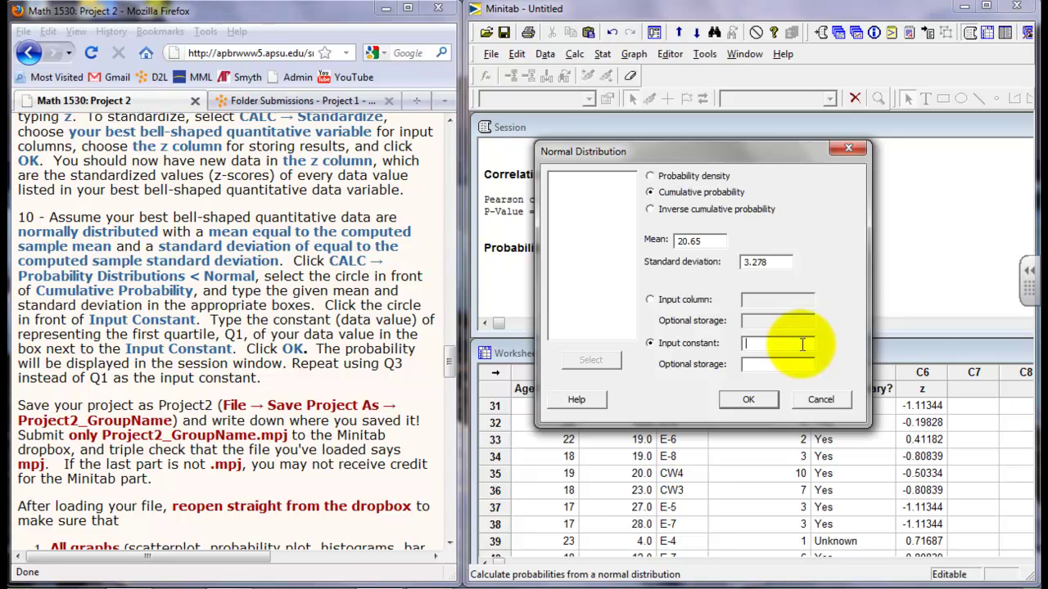
text(18)
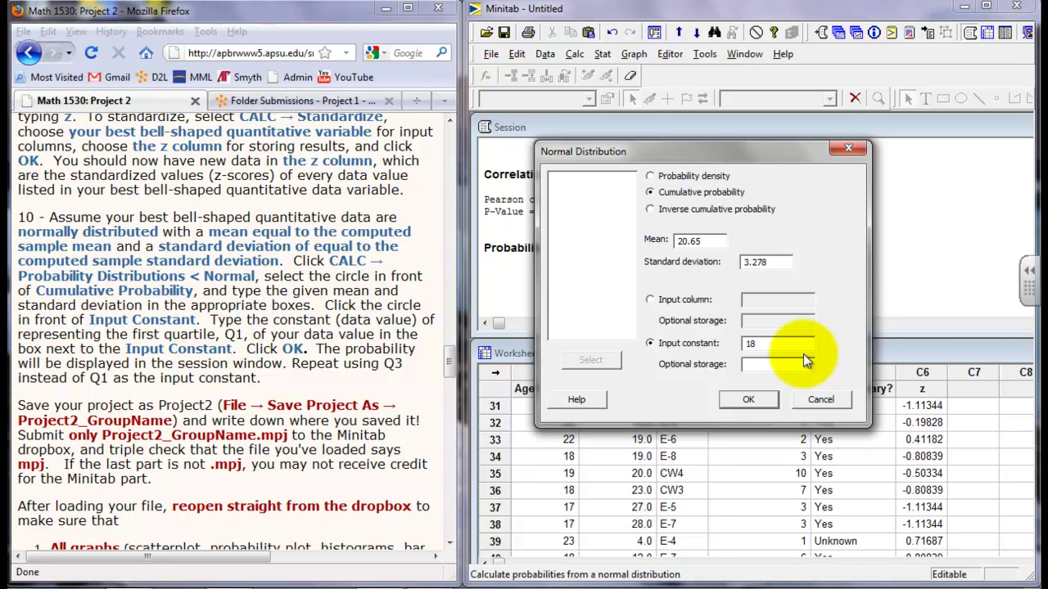
click(745, 401)
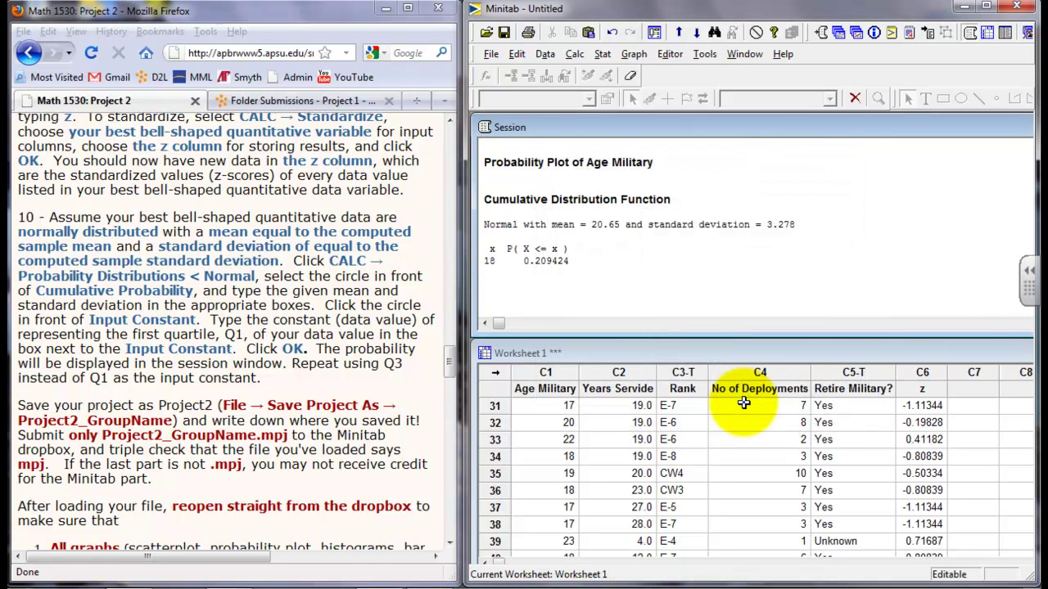
Step: Highlight the input 18 and cumulative probability 0.209424 in the session output
drag(486, 249, 573, 242)
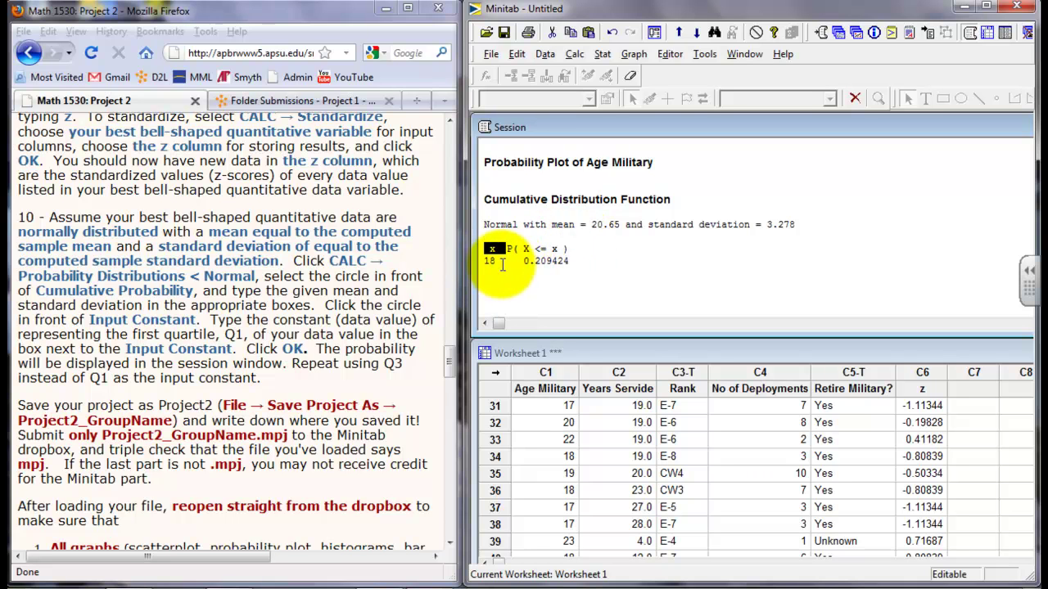
drag(497, 260, 478, 260)
drag(570, 260, 524, 260)
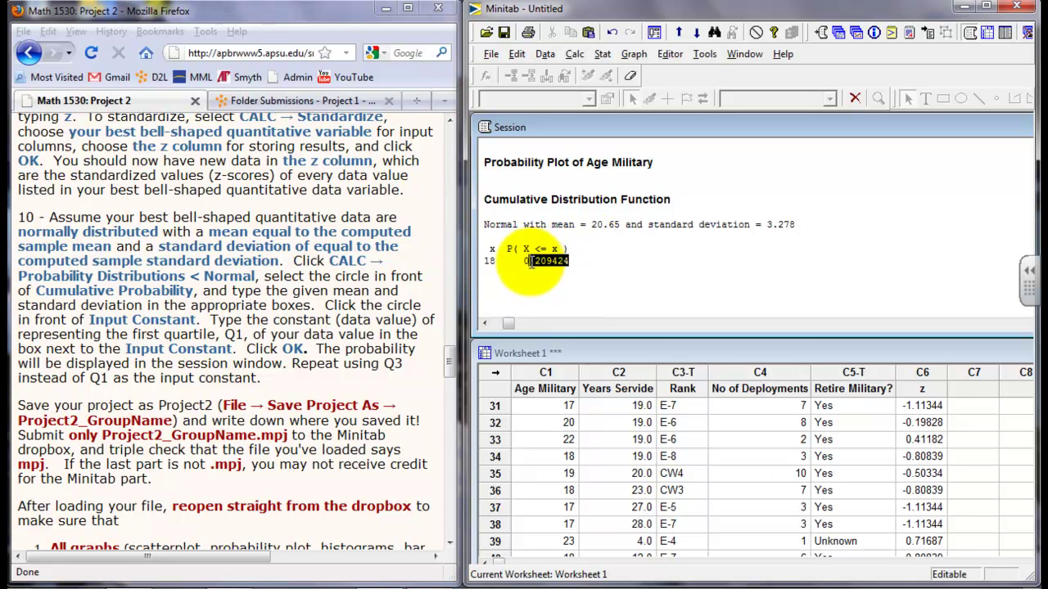
click(528, 294)
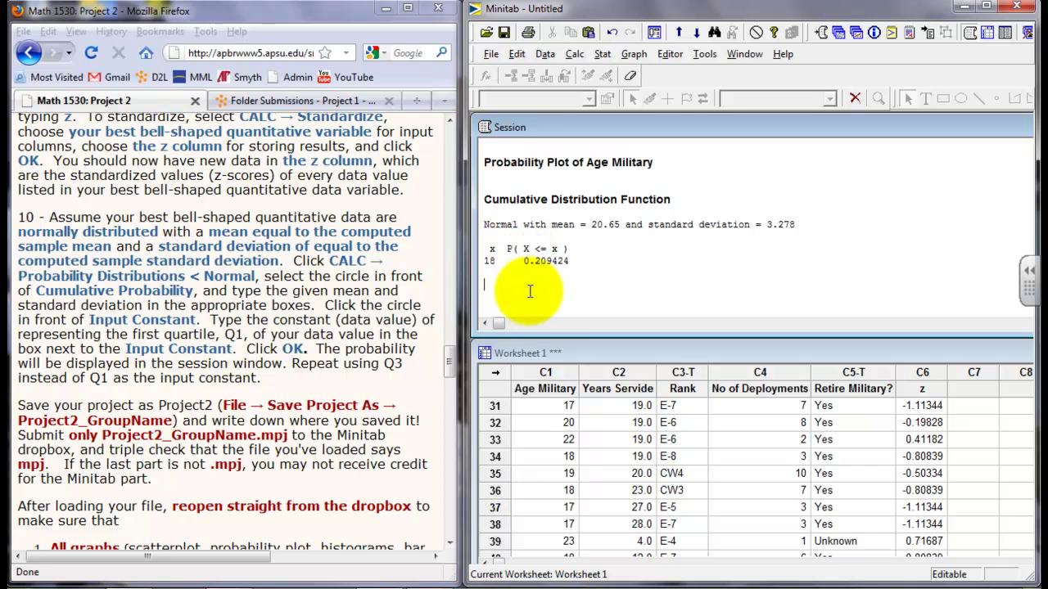
Step: Compute the normal cumulative probability for 22.75 with mean 20.65 and SD 3.278
click(575, 54)
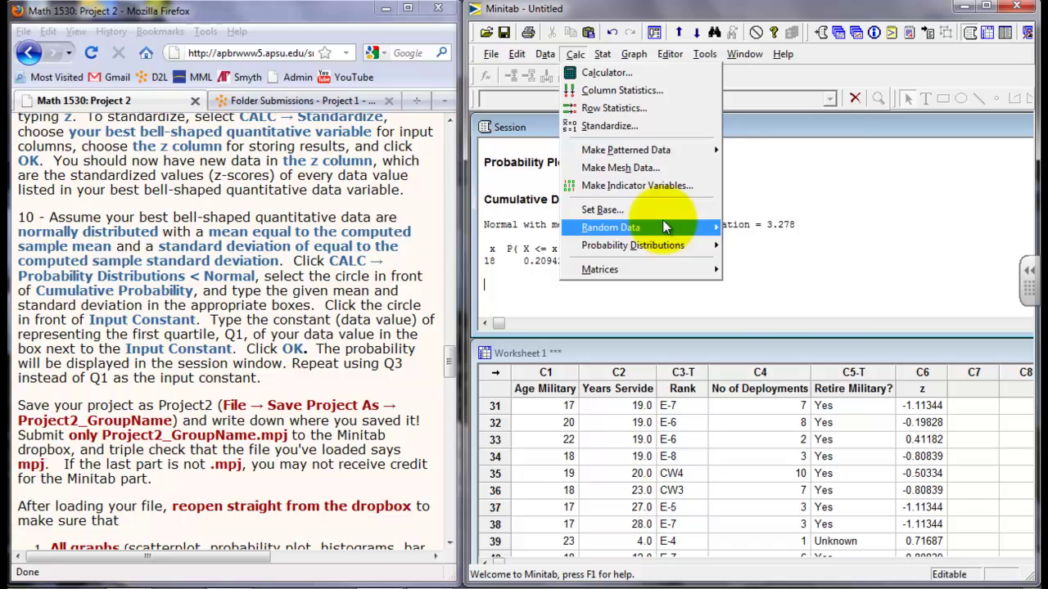
mouse_move(633, 246)
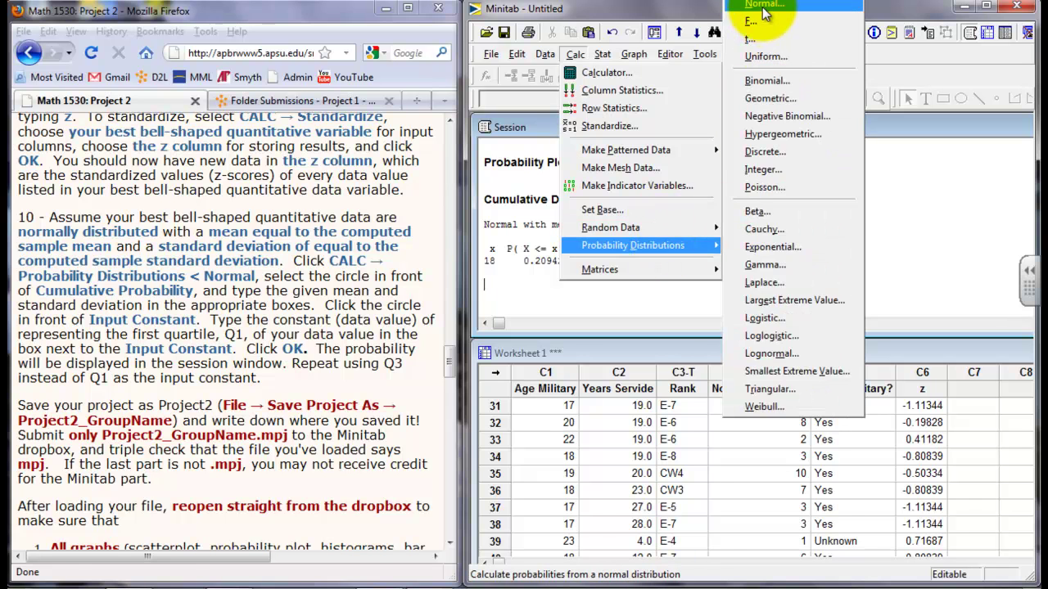
click(762, 6)
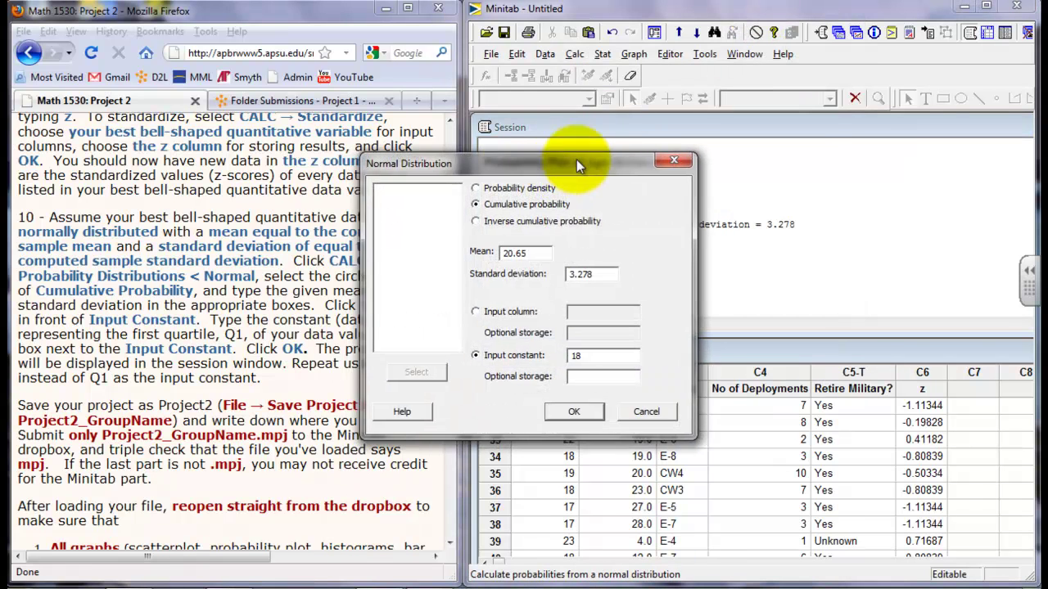
drag(576, 159, 710, 120)
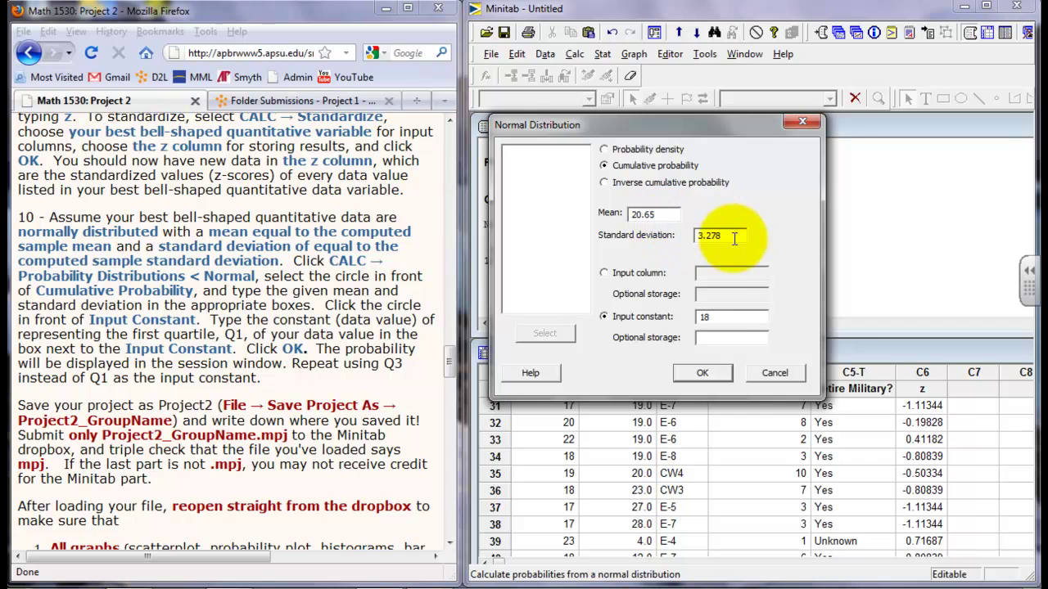
drag(719, 316, 673, 317)
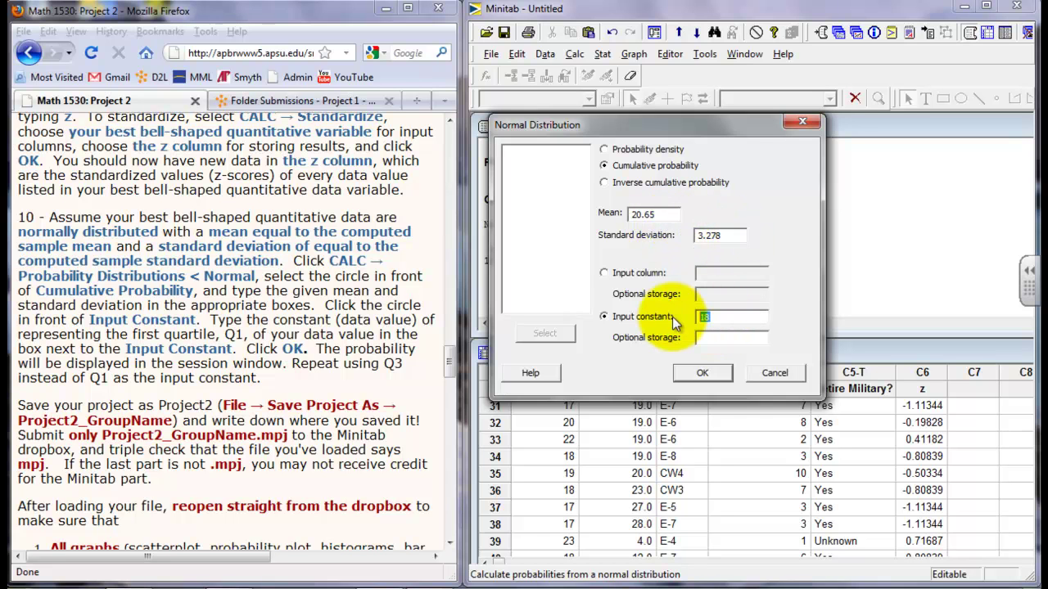
key(BackSpace)
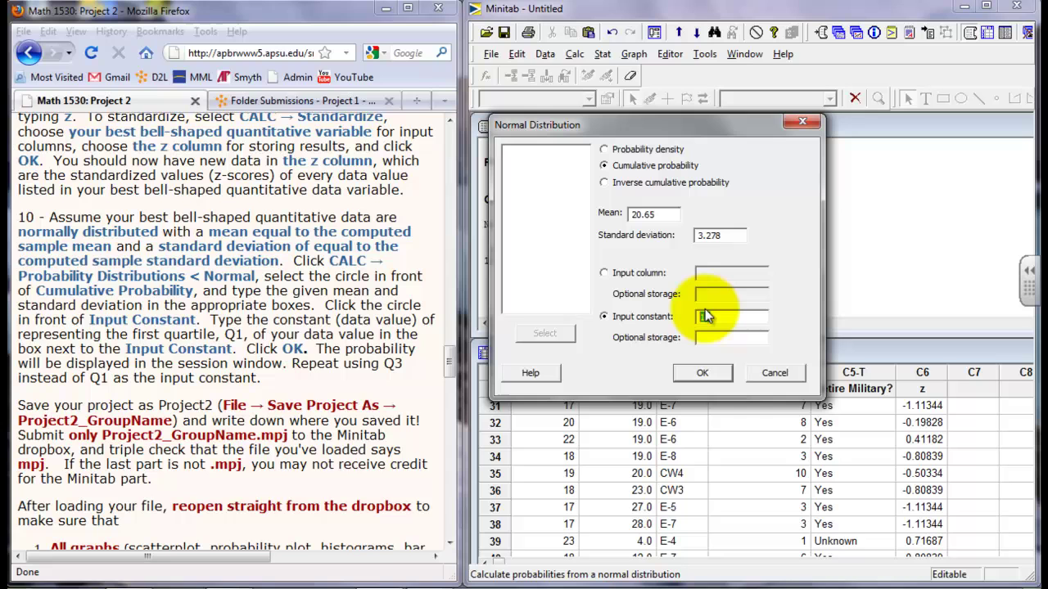
text(2)
text(75)
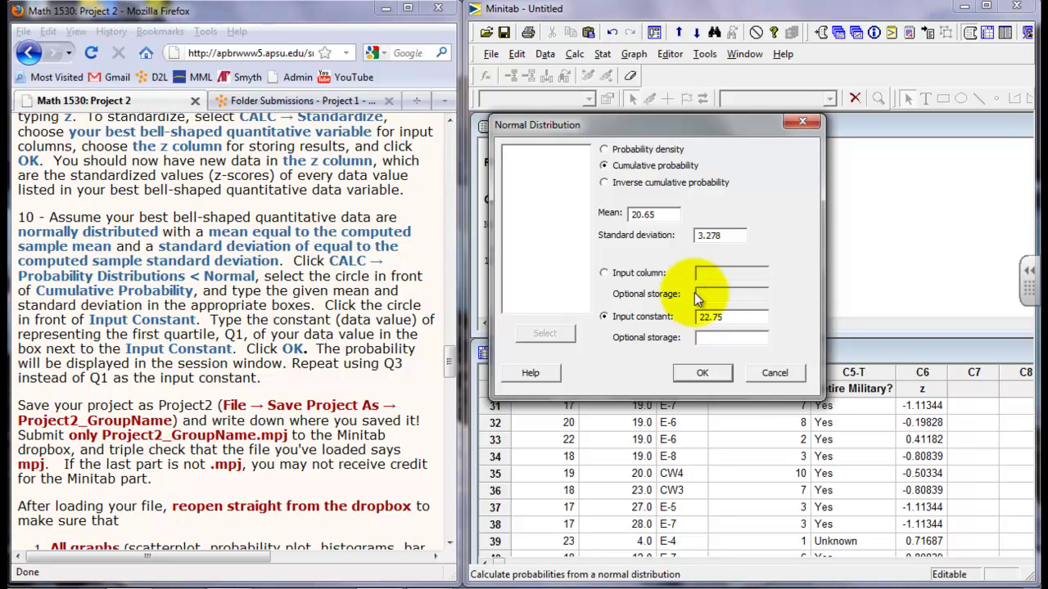
click(700, 374)
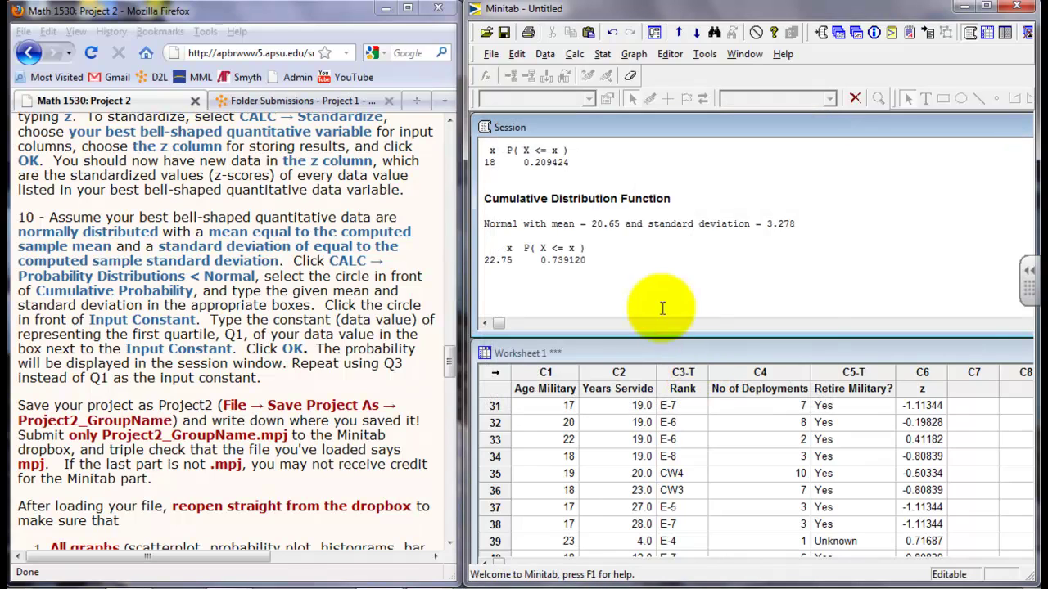
Step: Highlight the P( X <= x ) label and the 0.739120 result in the session output
drag(581, 248, 532, 247)
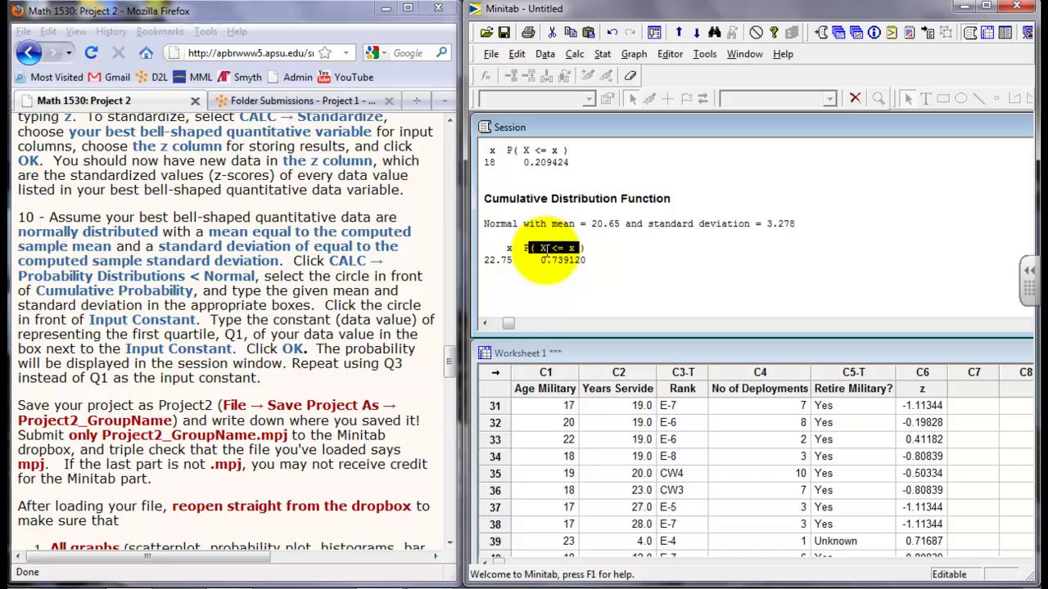
mouse_move(588, 261)
mouse_down()
mouse_move(557, 247)
mouse_move(543, 264)
mouse_up()
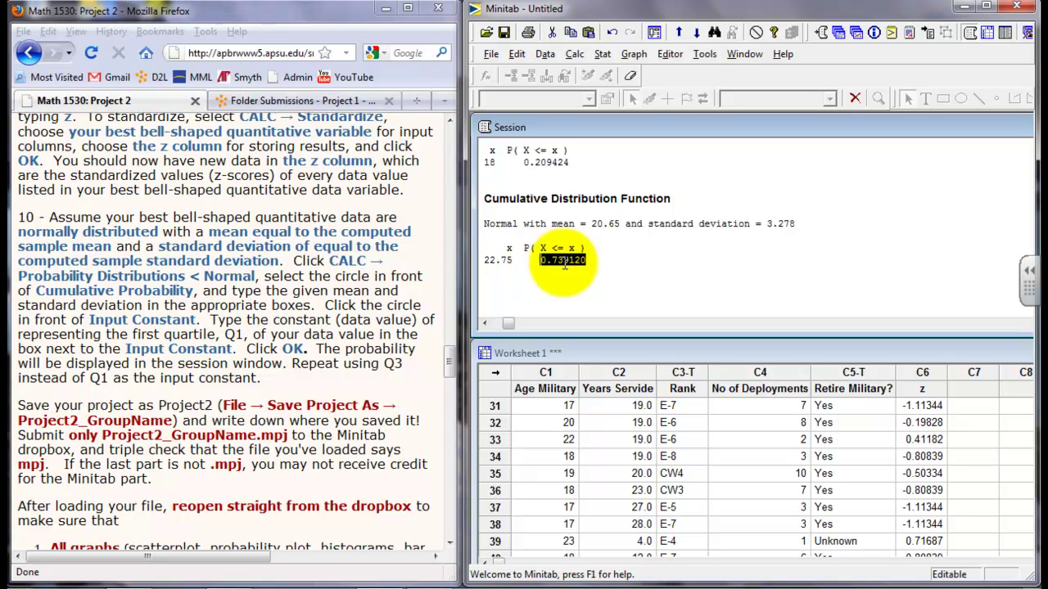
click(631, 260)
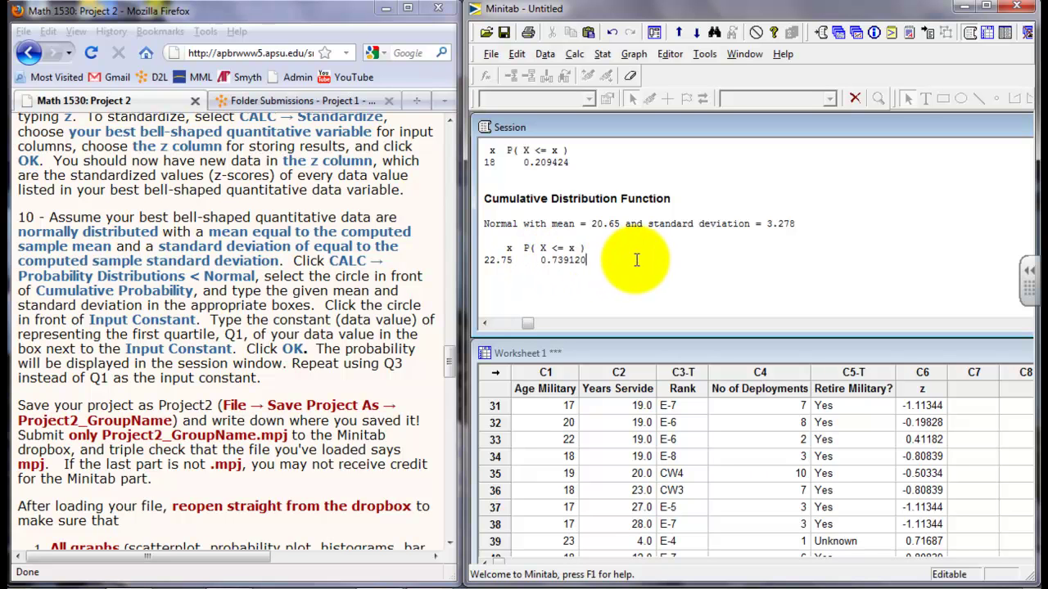
Step: Save the project under the new name Project2_GroupName
click(489, 55)
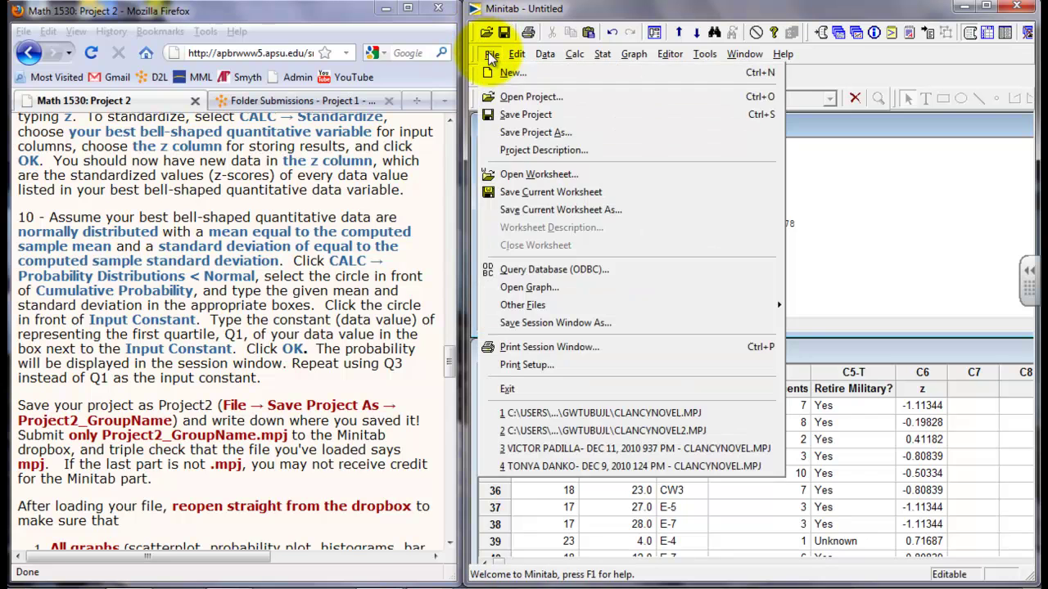
click(533, 133)
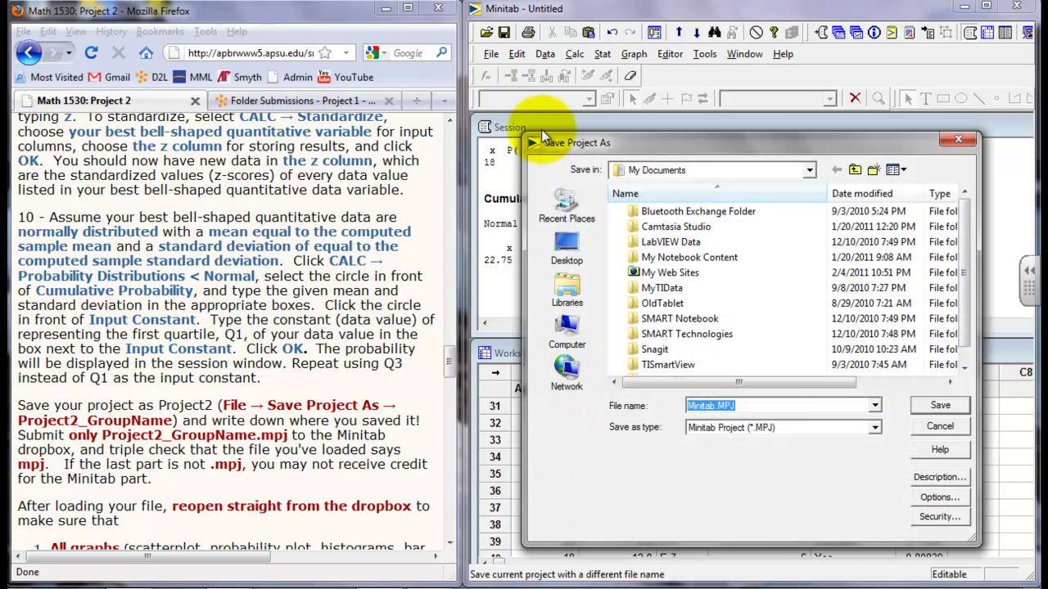
text(Pro)
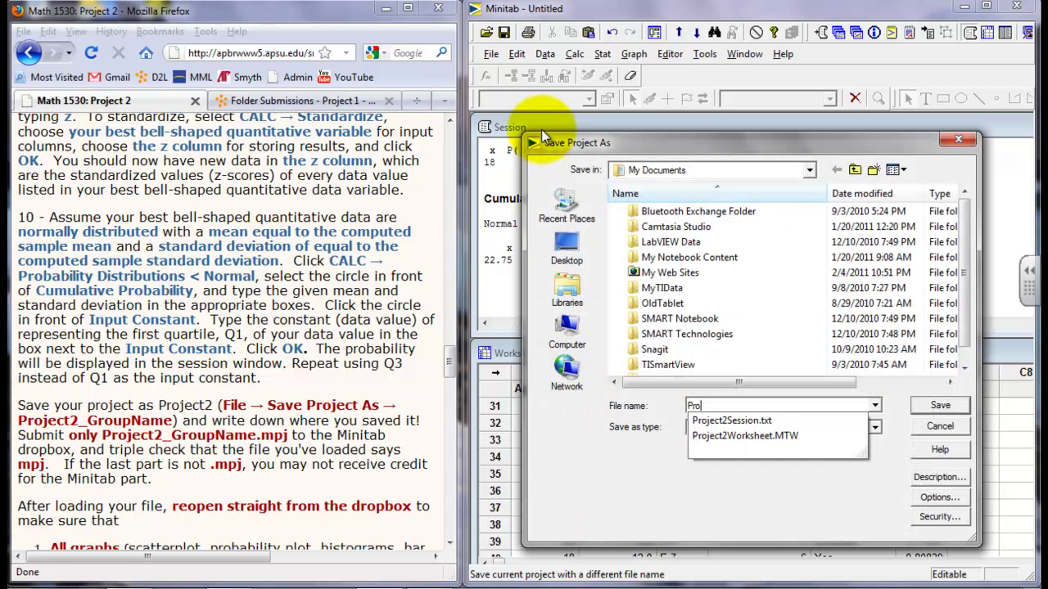
text(ject2)
text(_Group)
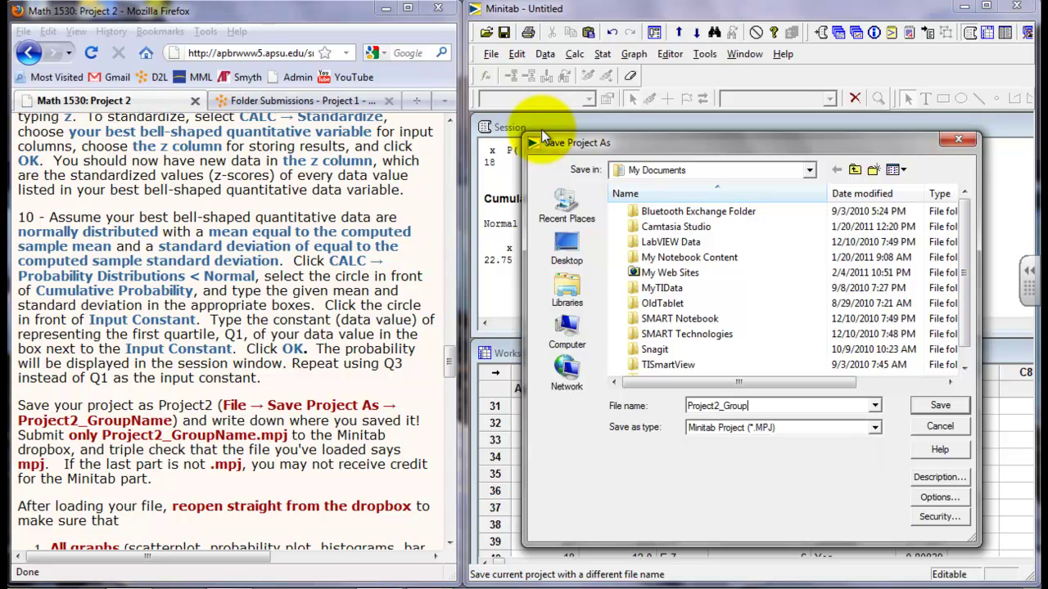
text(Name)
key(Return)
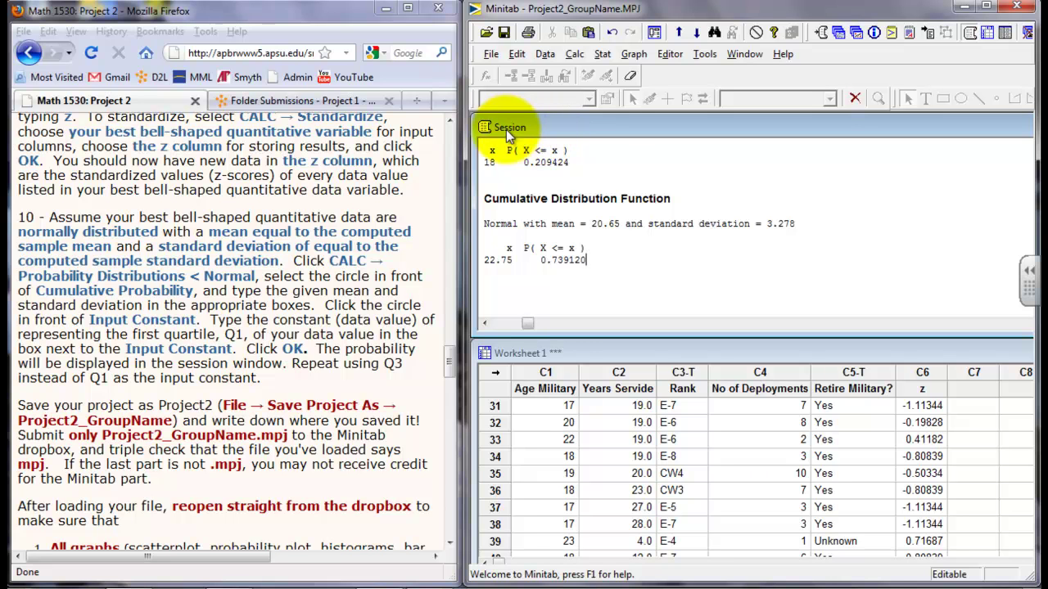
Step: Add a new line in the Minitab session, then switch to the Firefox assignment page
key(Return)
scroll(388, 365, up, 1)
scroll(388, 366, up, 1)
click(388, 365)
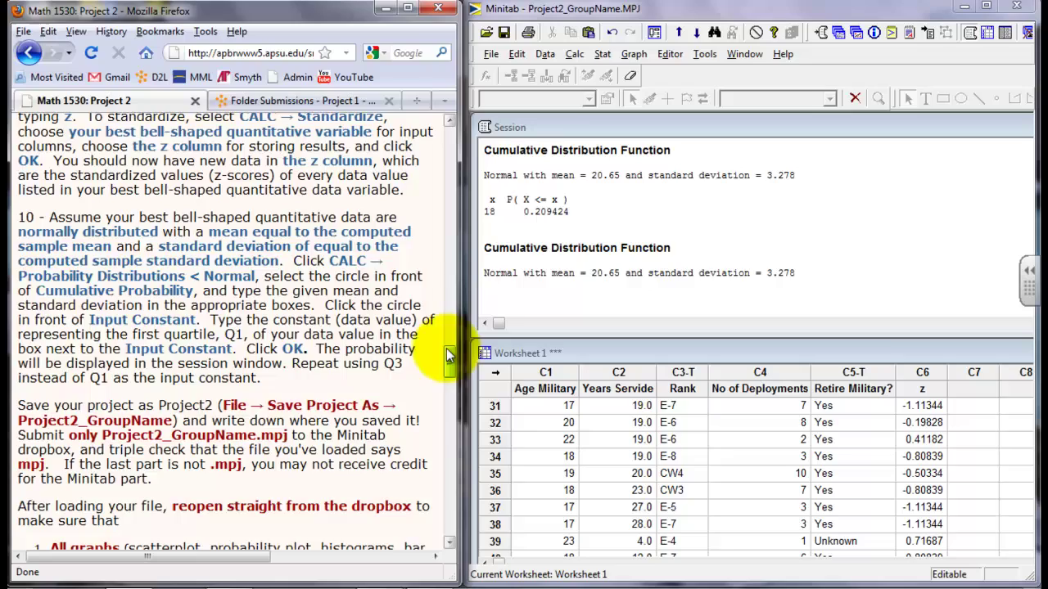
drag(451, 358, 439, 384)
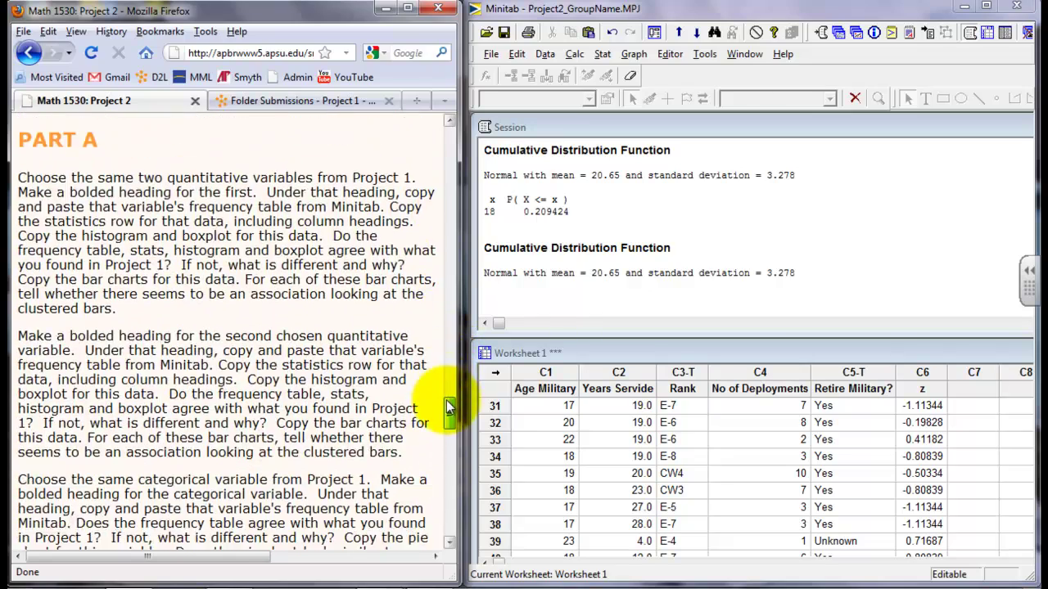
Step: Scroll through the Project 2 page down to the Wrapping It Up instructions
scroll(351, 308, down, 2)
scroll(350, 311, down, 2)
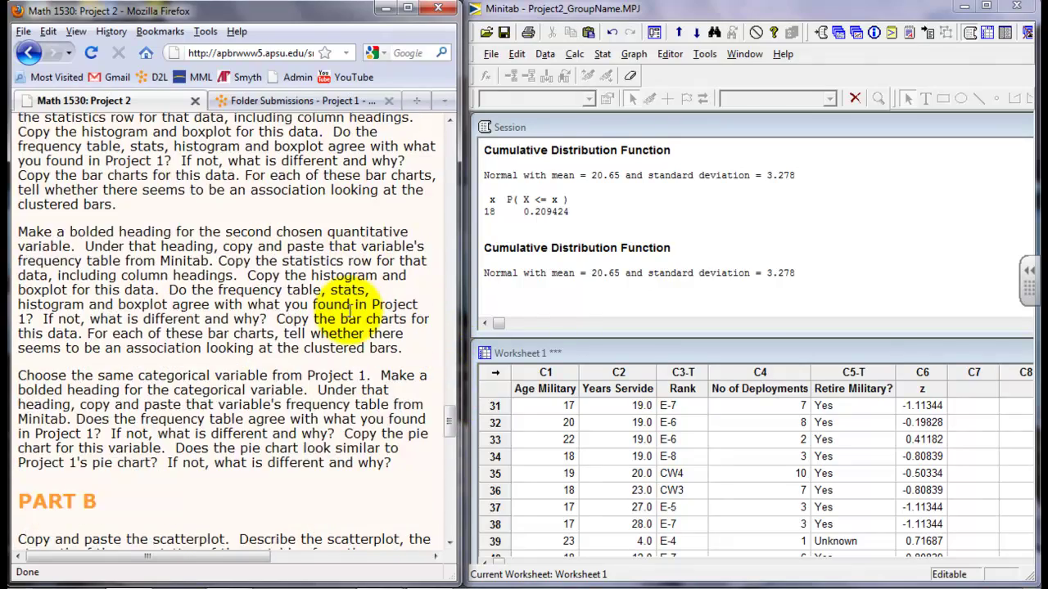
scroll(350, 311, down, 2)
scroll(349, 311, down, 2)
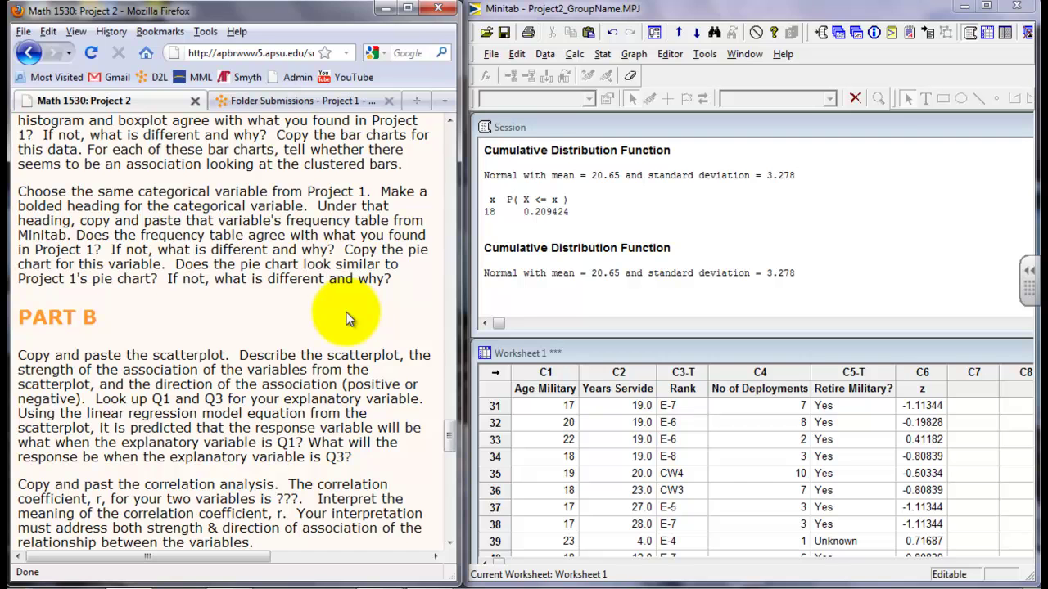
scroll(347, 315, down, 2)
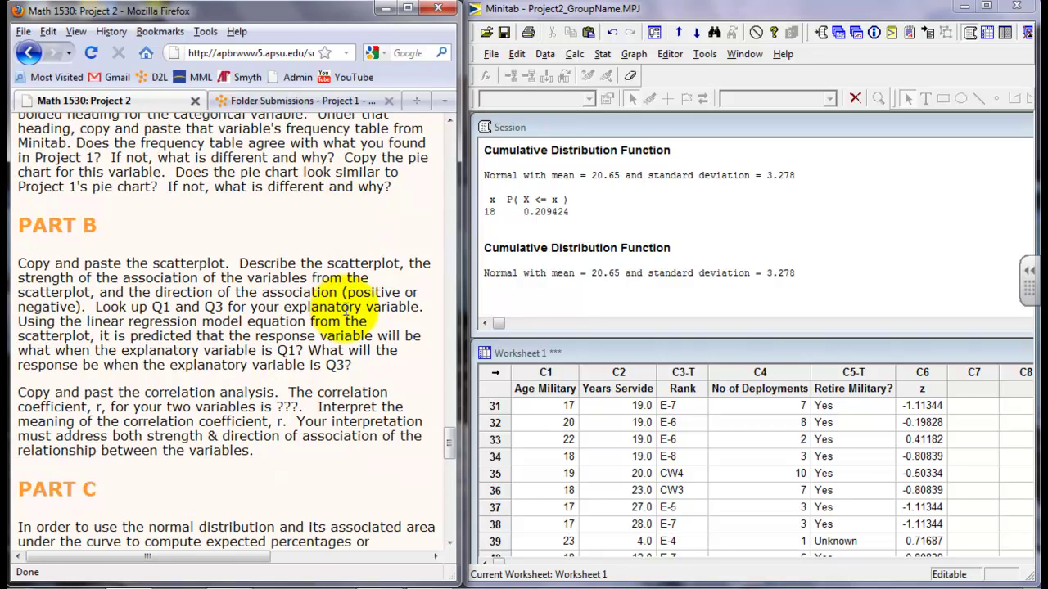
scroll(346, 307, down, 2)
scroll(346, 310, down, 4)
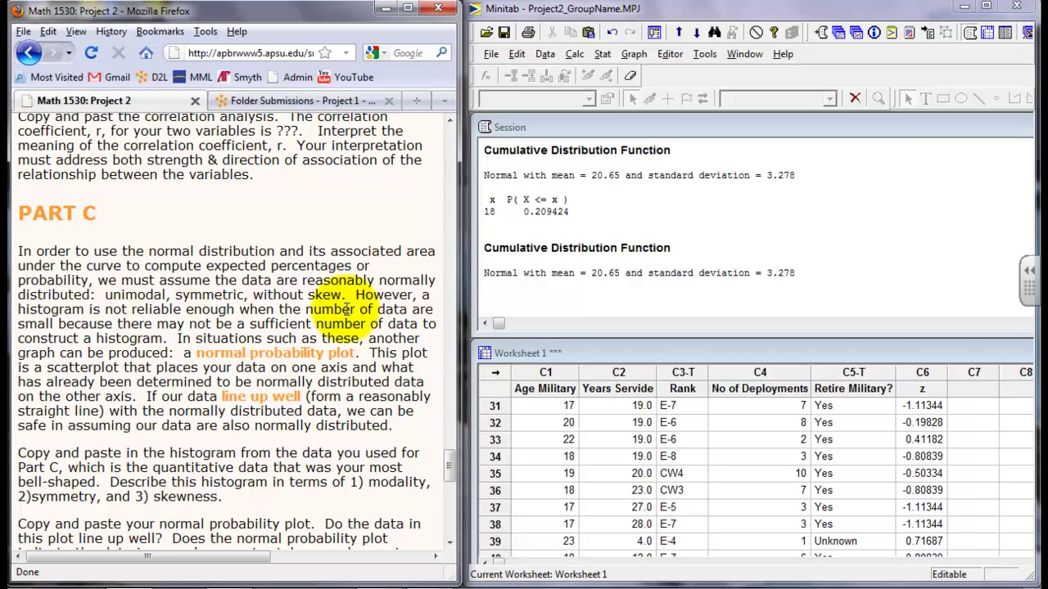
scroll(346, 309, down, 2)
scroll(346, 310, down, 2)
scroll(345, 312, down, 2)
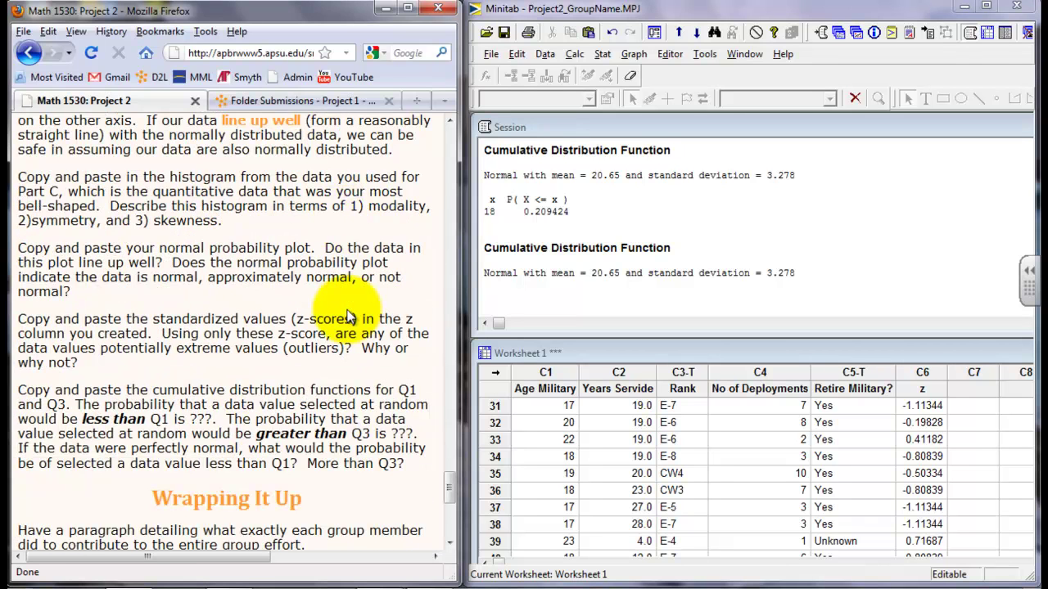
scroll(344, 313, down, 2)
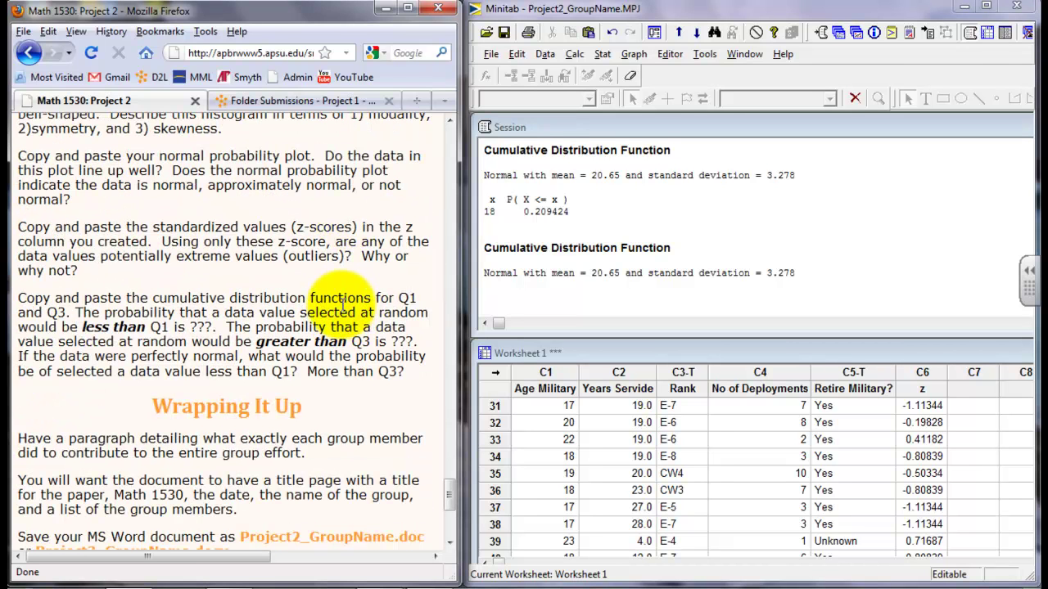
scroll(348, 311, down, 2)
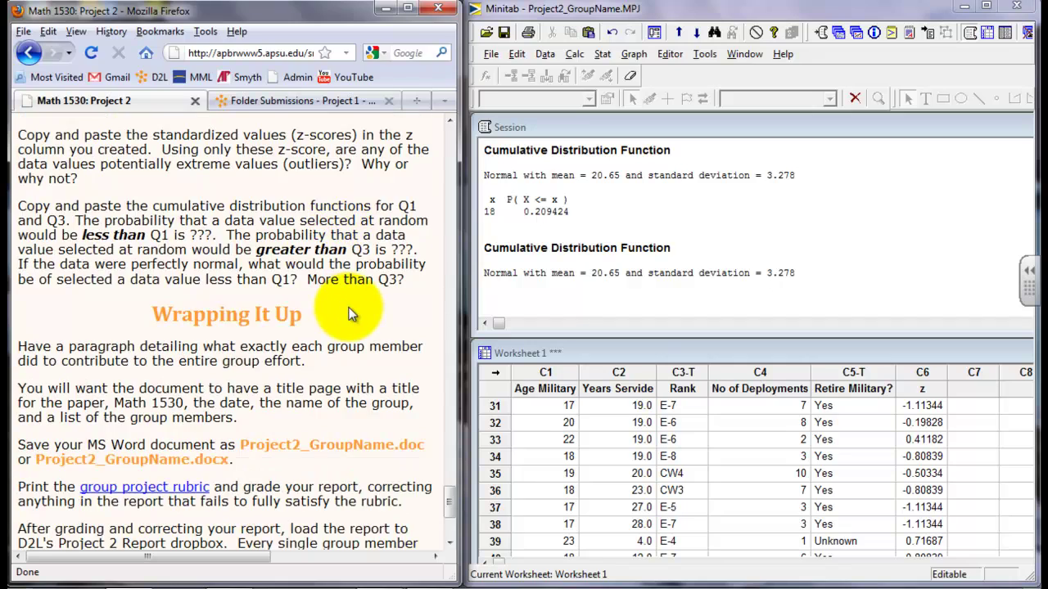
scroll(349, 313, up, 4)
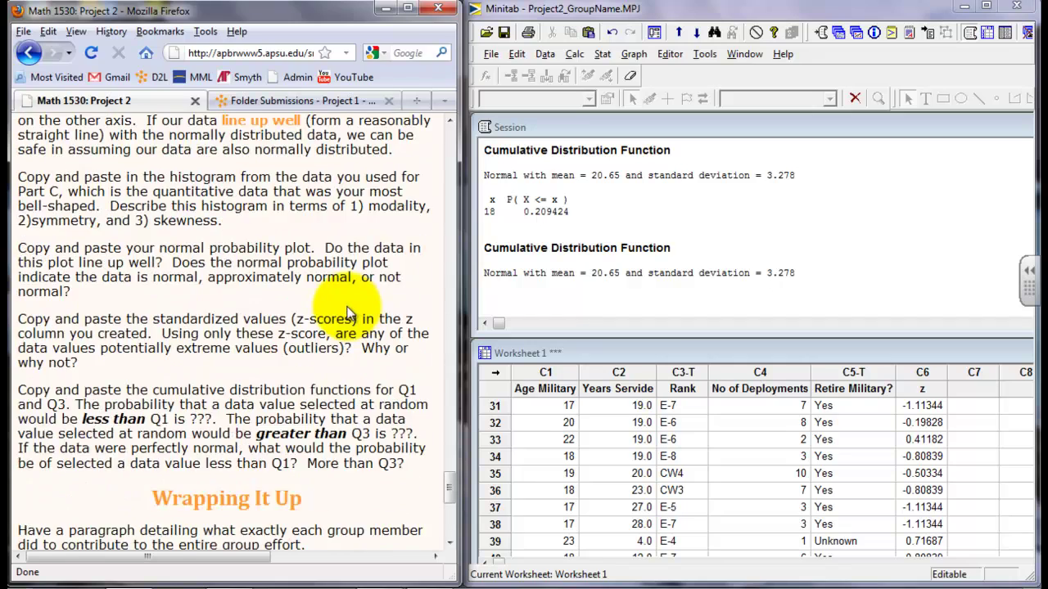
scroll(348, 311, up, 5)
scroll(348, 310, up, 6)
scroll(347, 306, up, 2)
scroll(347, 306, up, 4)
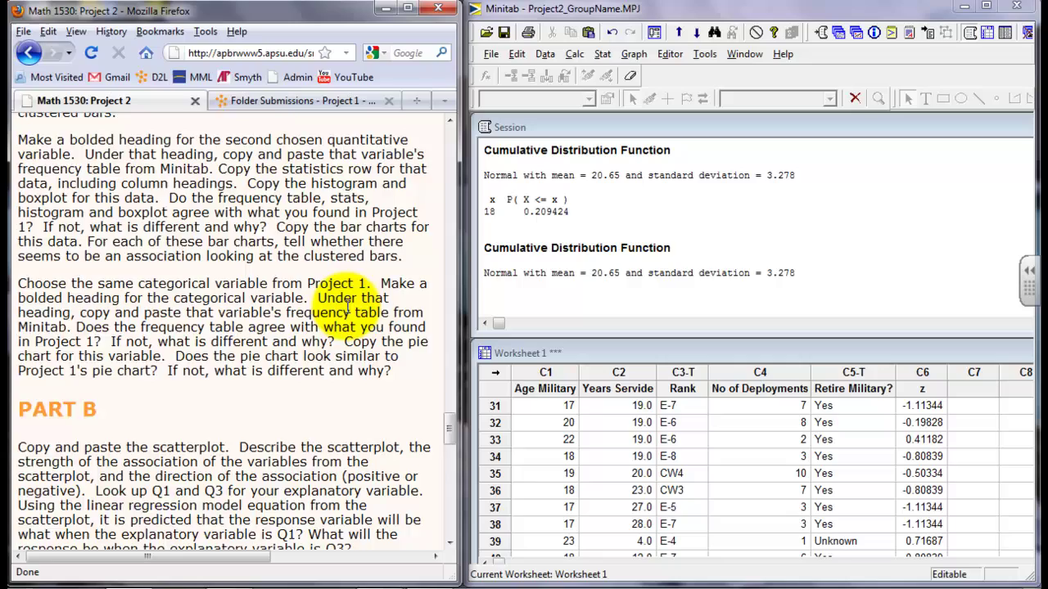
scroll(344, 310, up, 4)
scroll(345, 310, down, 2)
scroll(344, 307, down, 6)
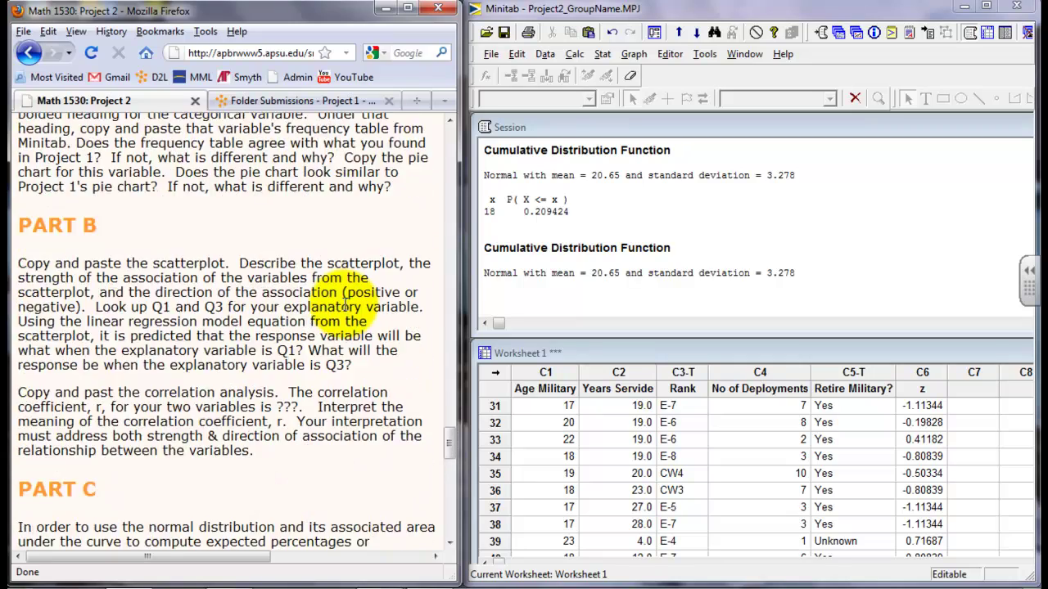
scroll(347, 304, down, 6)
scroll(346, 305, down, 2)
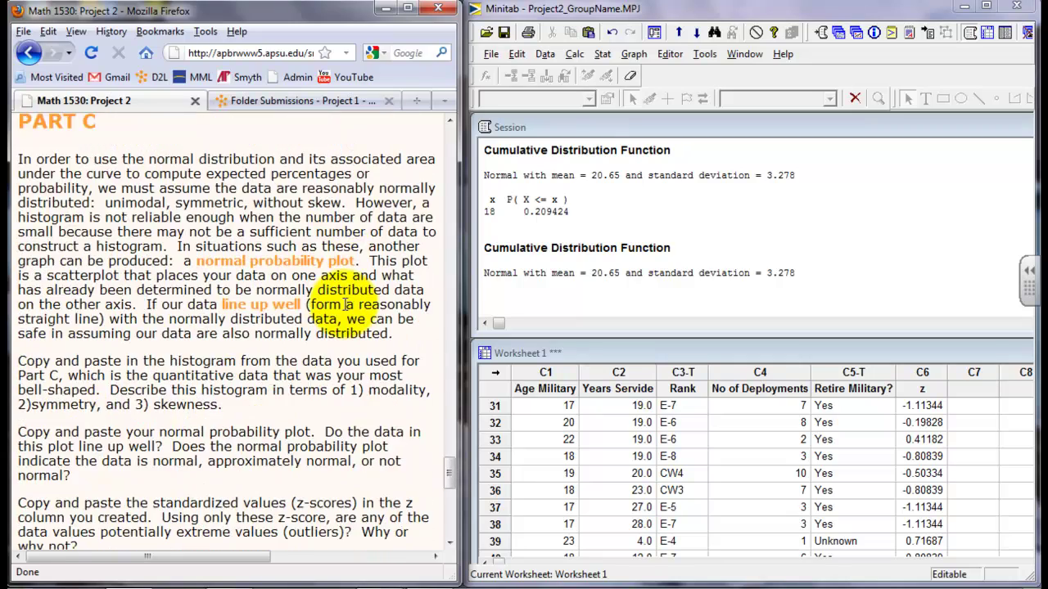
scroll(347, 305, down, 4)
scroll(346, 307, down, 3)
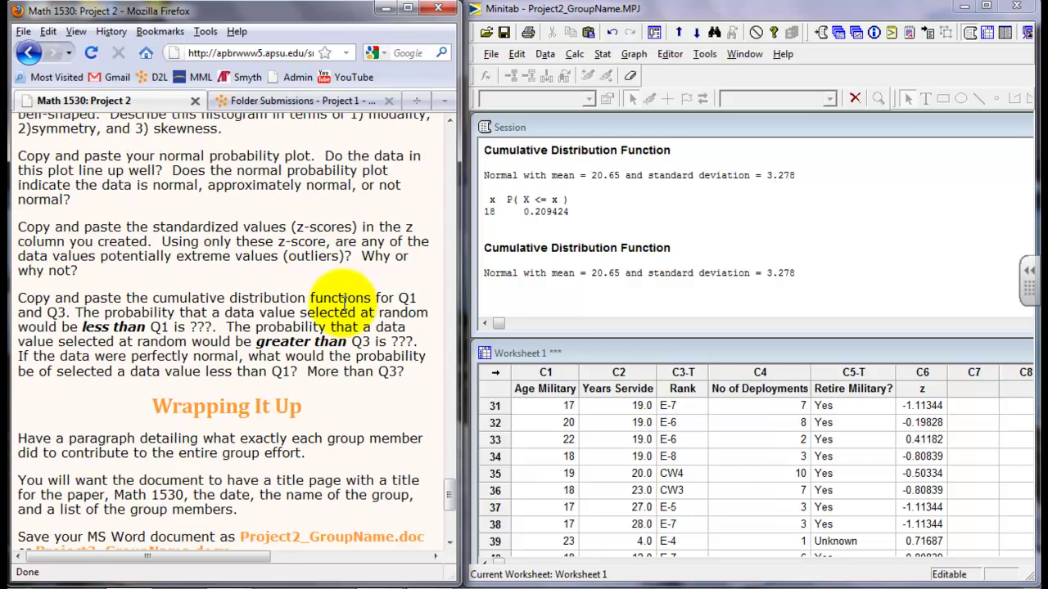
scroll(344, 309, down, 1)
scroll(344, 309, down, 2)
scroll(345, 303, down, 2)
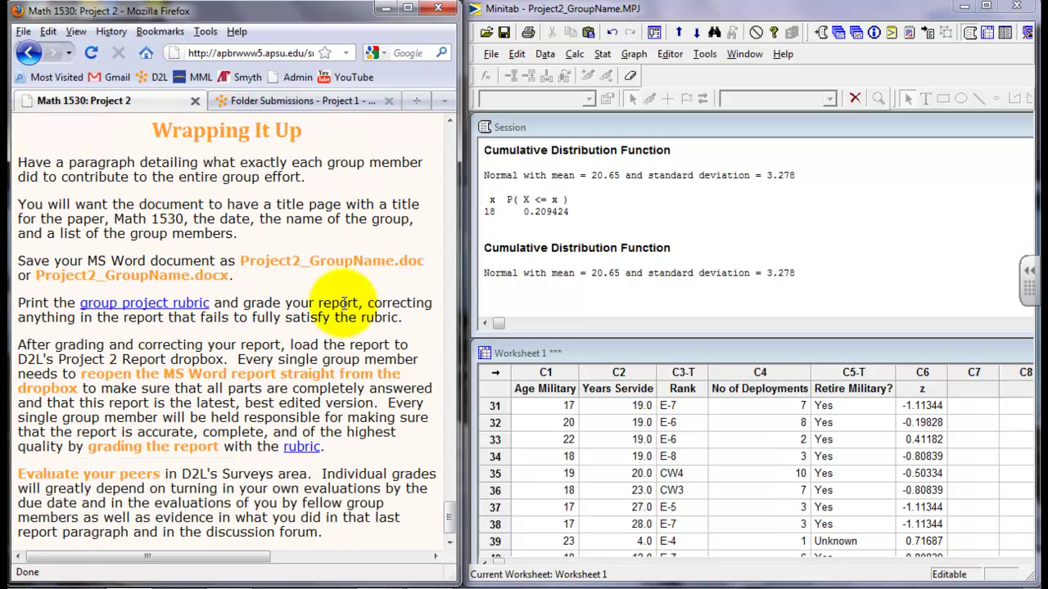
scroll(345, 305, down, 1)
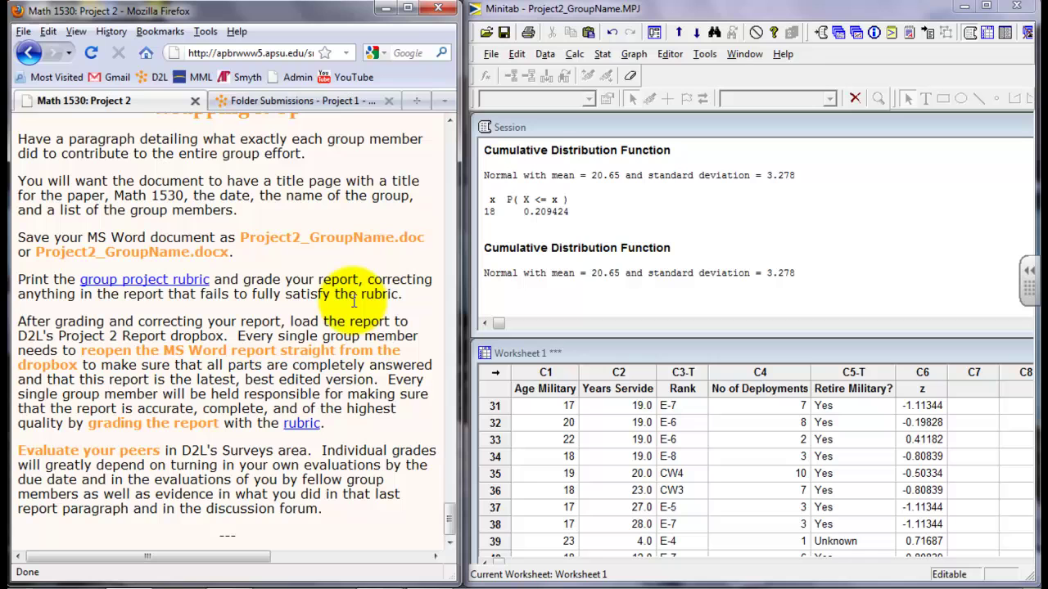